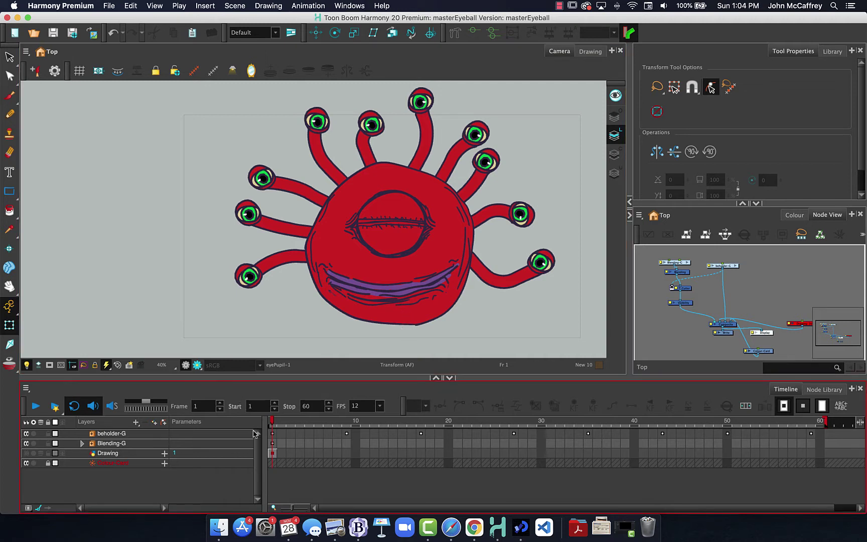
Step: Play the animation, stop it at frame 14, and move the lower lip down slightly to open the mouth
{"action": "left_click", "coordinate": [35, 406]}
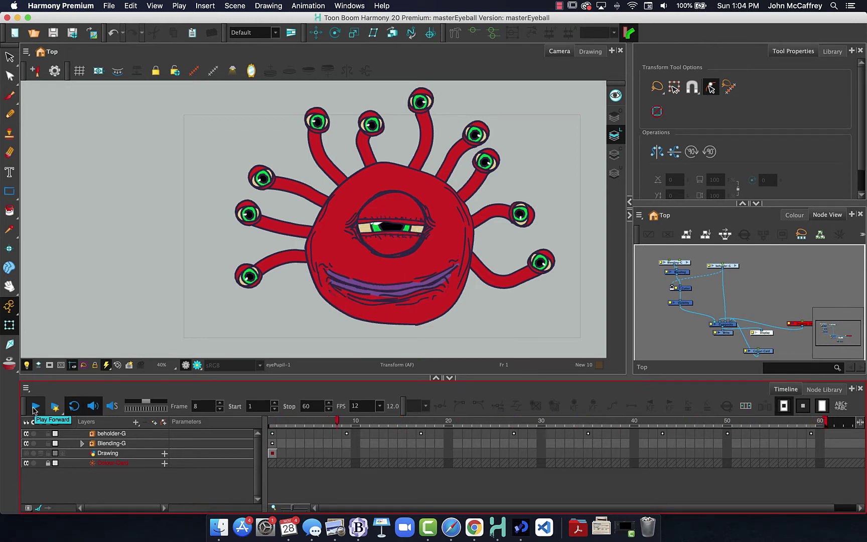
{"action": "left_click", "coordinate": [34, 409]}
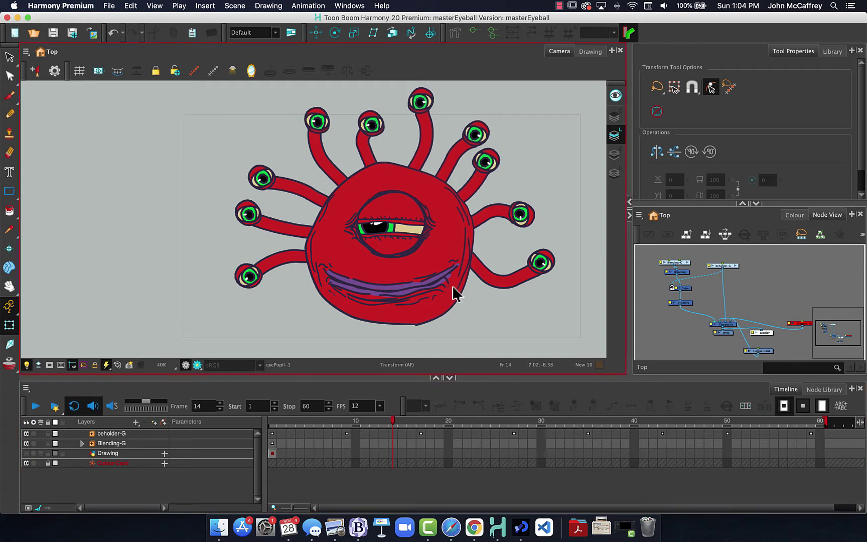
{"action": "left_click", "coordinate": [384, 304]}
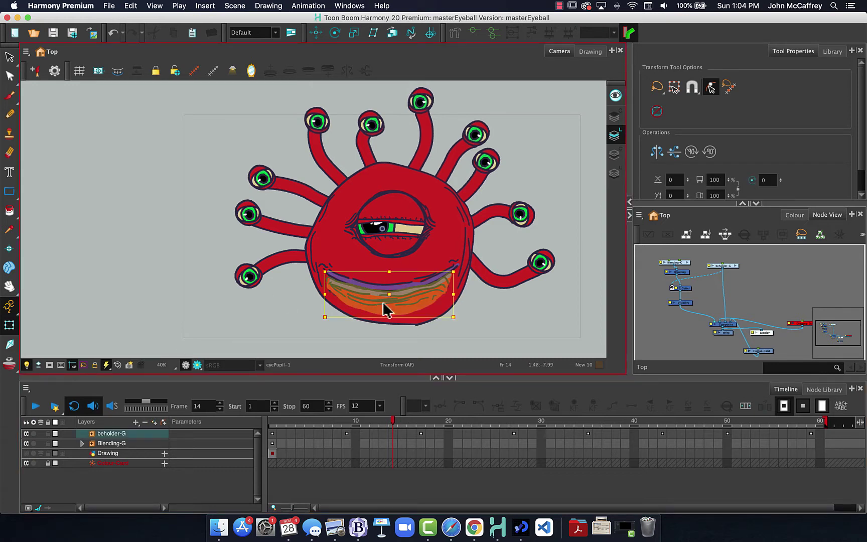
{"action": "mouse_move", "coordinate": [382, 304]}
{"action": "left_mouse_down"}
{"action": "mouse_move", "coordinate": [374, 333]}
{"action": "mouse_move", "coordinate": [383, 304]}
{"action": "mouse_move", "coordinate": [383, 326]}
{"action": "mouse_move", "coordinate": [382, 308]}
{"action": "left_mouse_up"}
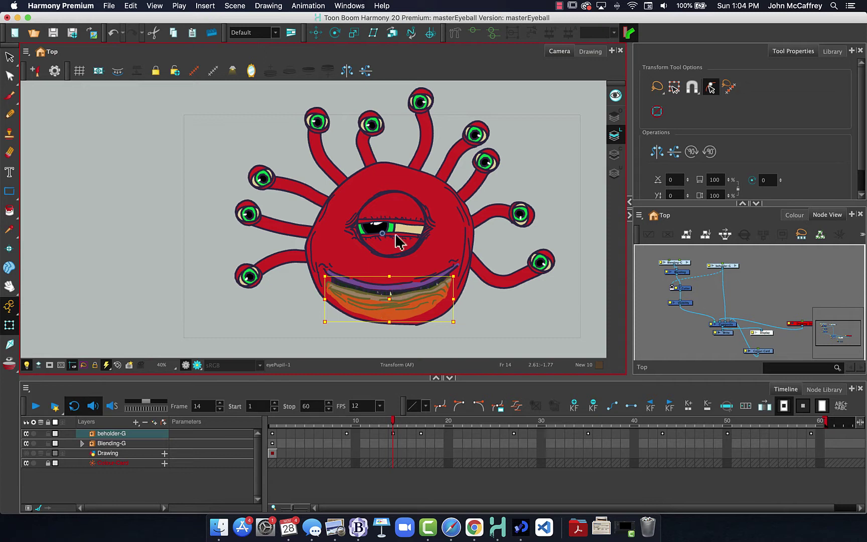
Step: Open the central eye at frame 14 by moving the lower eyelid down and the upper eyelid up
{"action": "mouse_move", "coordinate": [395, 247]}
{"action": "left_mouse_down"}
{"action": "mouse_move", "coordinate": [352, 198]}
{"action": "mouse_move", "coordinate": [287, 212]}
{"action": "mouse_move", "coordinate": [399, 233]}
{"action": "mouse_move", "coordinate": [389, 237]}
{"action": "mouse_move", "coordinate": [414, 227]}
{"action": "mouse_move", "coordinate": [379, 229]}
{"action": "mouse_move", "coordinate": [395, 246]}
{"action": "mouse_move", "coordinate": [396, 263]}
{"action": "mouse_move", "coordinate": [404, 221]}
{"action": "mouse_move", "coordinate": [398, 260]}
{"action": "left_mouse_up"}
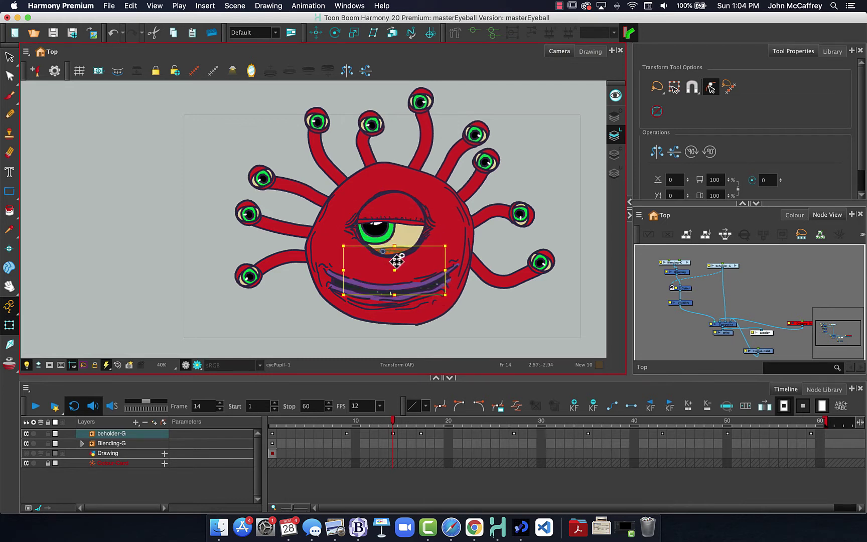
{"action": "left_click", "coordinate": [396, 212]}
{"action": "left_click", "coordinate": [141, 152]}
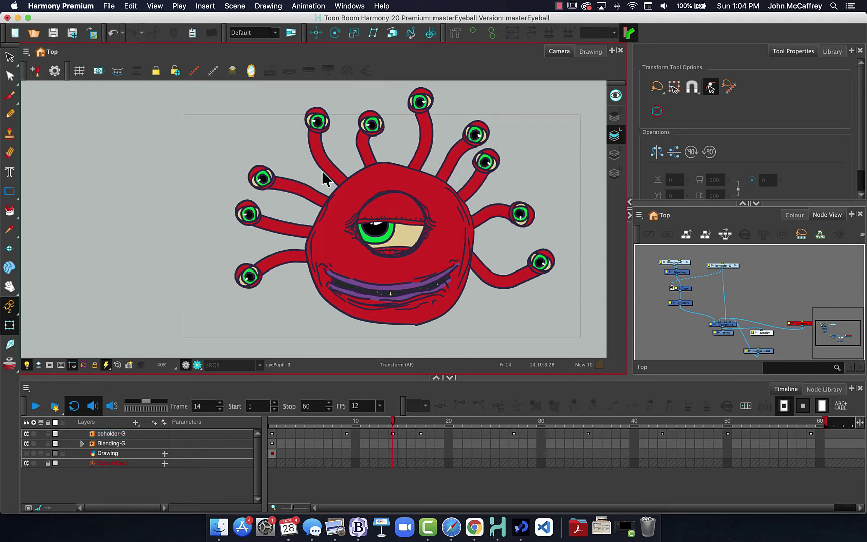
{"action": "left_click_drag", "start_coordinate": [389, 212], "coordinate": [394, 189]}
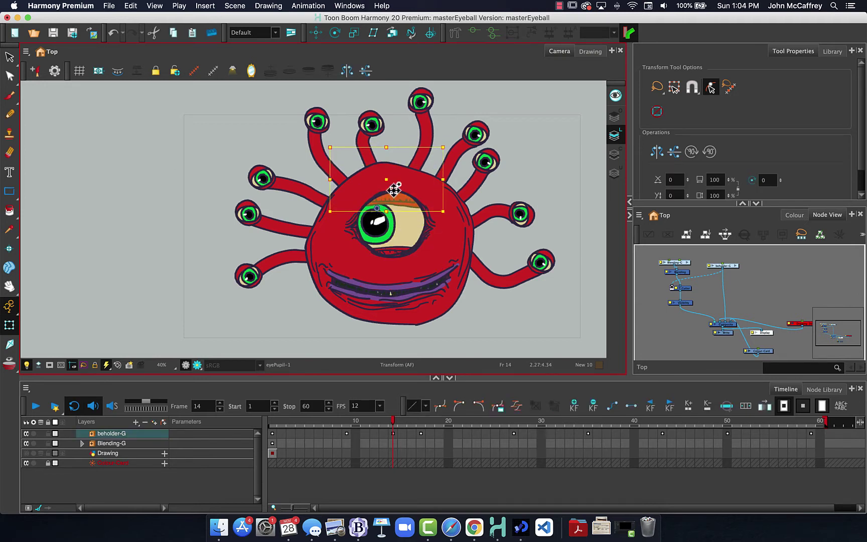
Step: Move the iris and pupil around inside the central eye, leaving them near its middle
{"action": "left_click", "coordinate": [381, 231]}
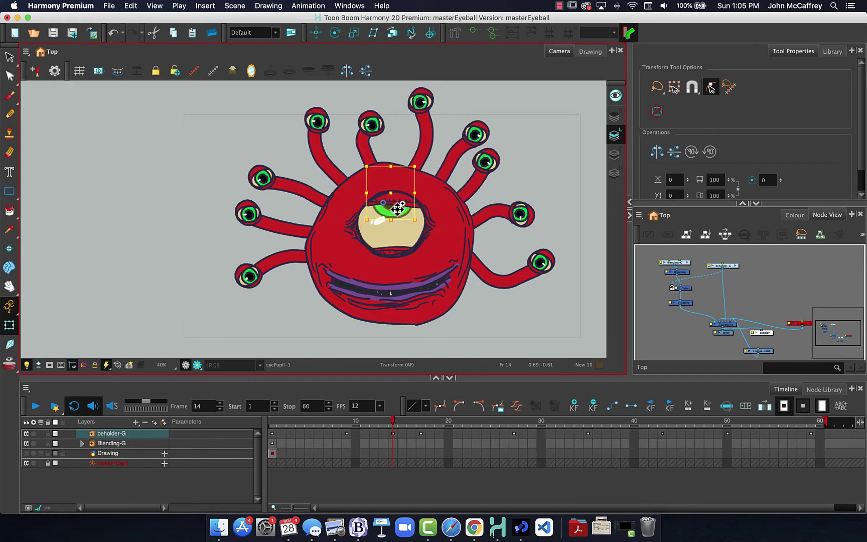
{"action": "left_click_drag", "start_coordinate": [406, 228], "coordinate": [389, 232]}
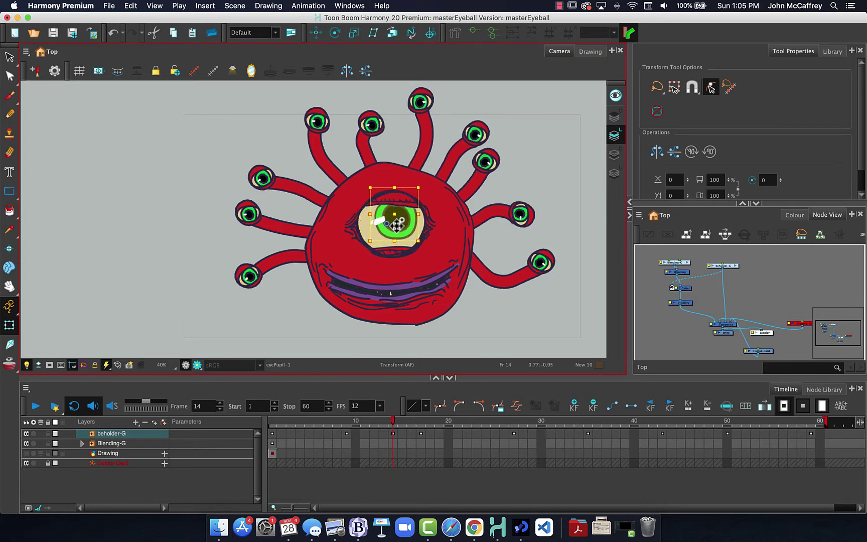
{"action": "left_click_drag", "start_coordinate": [397, 225], "coordinate": [396, 230]}
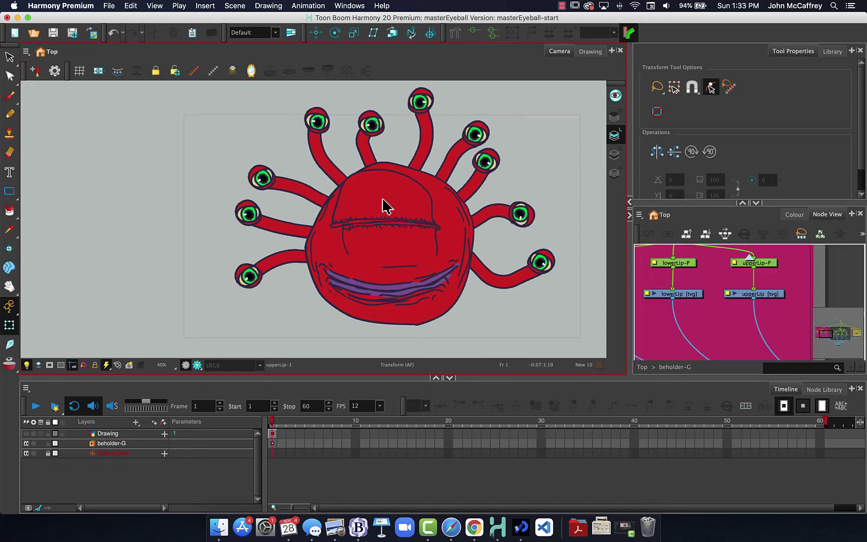
Step: In masterEyeball-start, raise the upper eyelid above the central eye and move the lower eyelid out to the right over the tentacles
{"action": "left_click", "coordinate": [382, 204]}
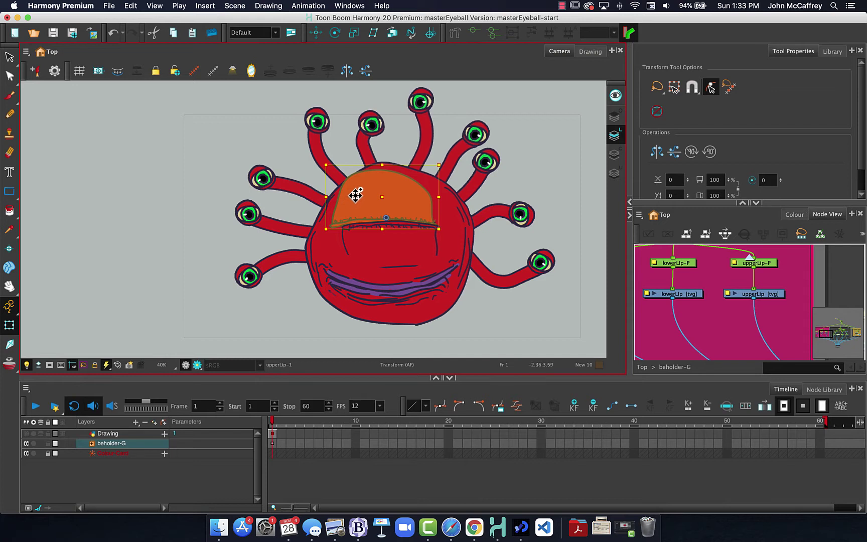
{"action": "left_click_drag", "start_coordinate": [356, 196], "coordinate": [362, 171]}
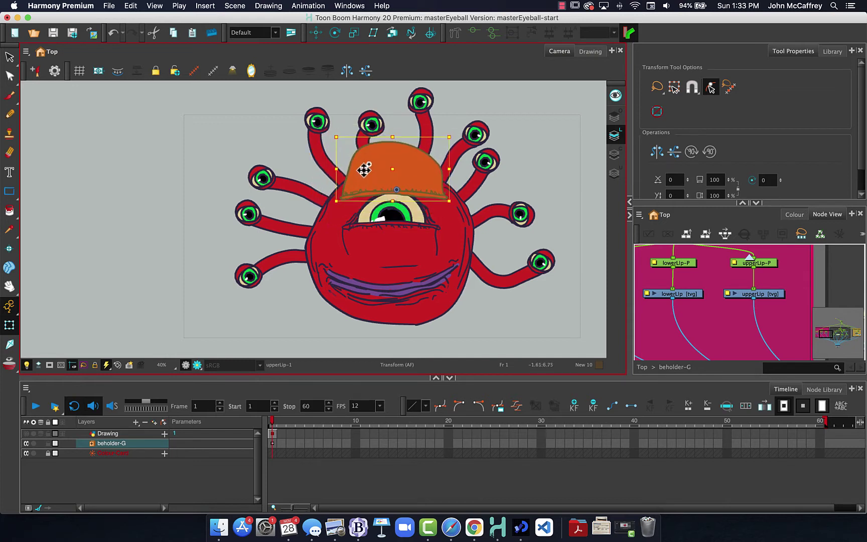
{"action": "left_click", "coordinate": [365, 230], "text": "shift"}
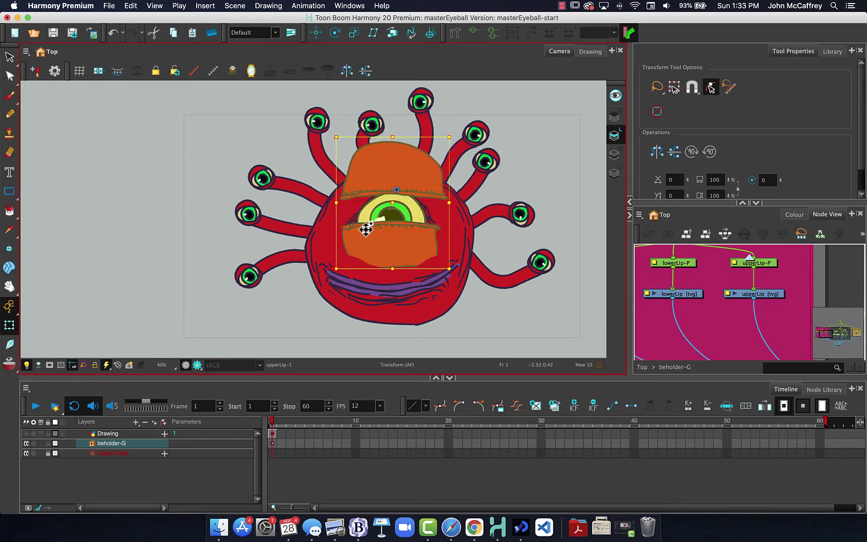
{"action": "left_click", "coordinate": [140, 208]}
{"action": "left_click", "coordinate": [394, 246]}
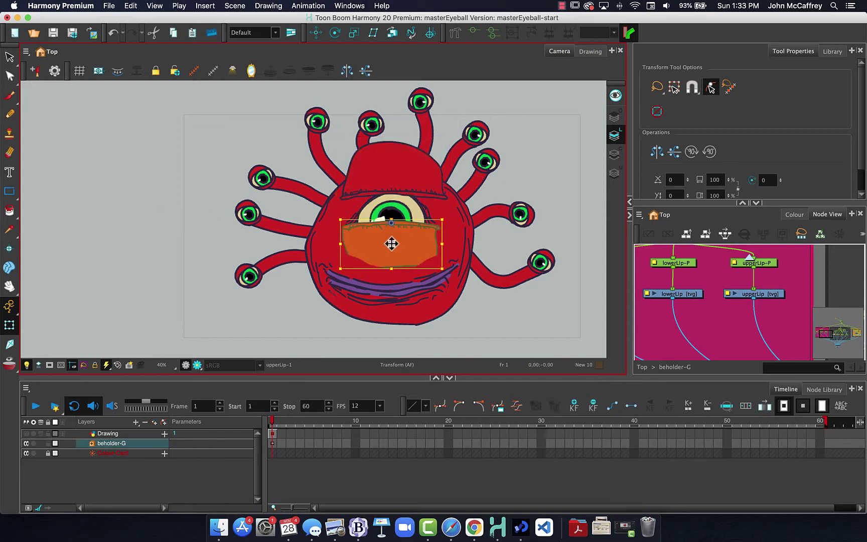
{"action": "left_click_drag", "start_coordinate": [393, 244], "coordinate": [504, 213]}
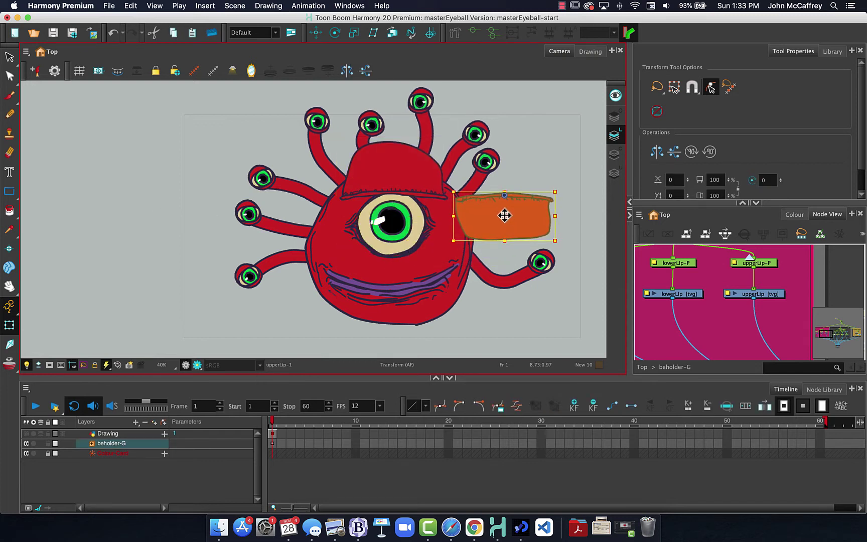
Step: Move the pupil out to the upper left of the body, try shifting the eye white left, and undo that shift
{"action": "left_click", "coordinate": [390, 222]}
{"action": "left_click_drag", "start_coordinate": [393, 228], "coordinate": [276, 145]}
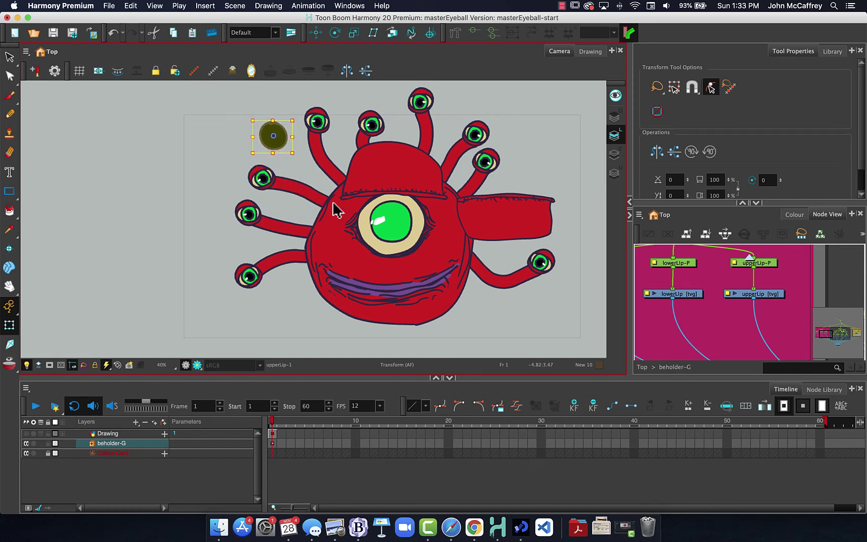
{"action": "left_click", "coordinate": [401, 227], "text": "shift"}
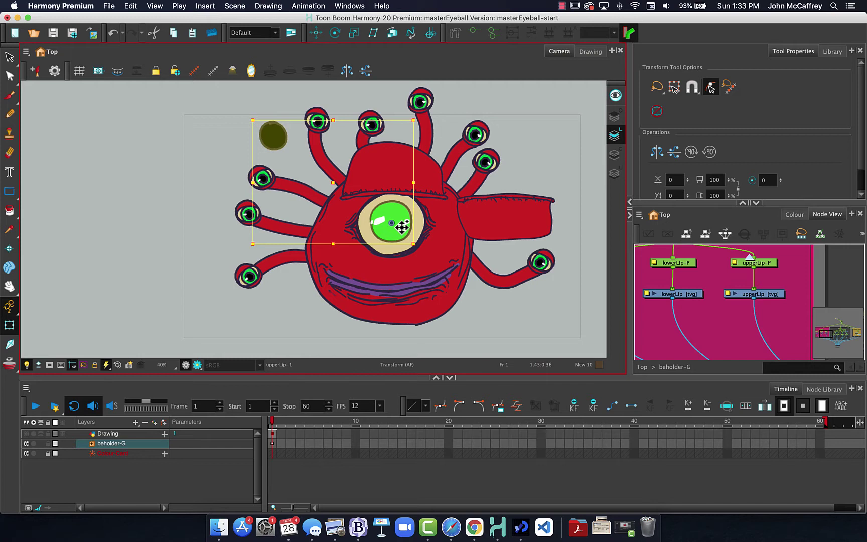
{"action": "left_click", "coordinate": [393, 249]}
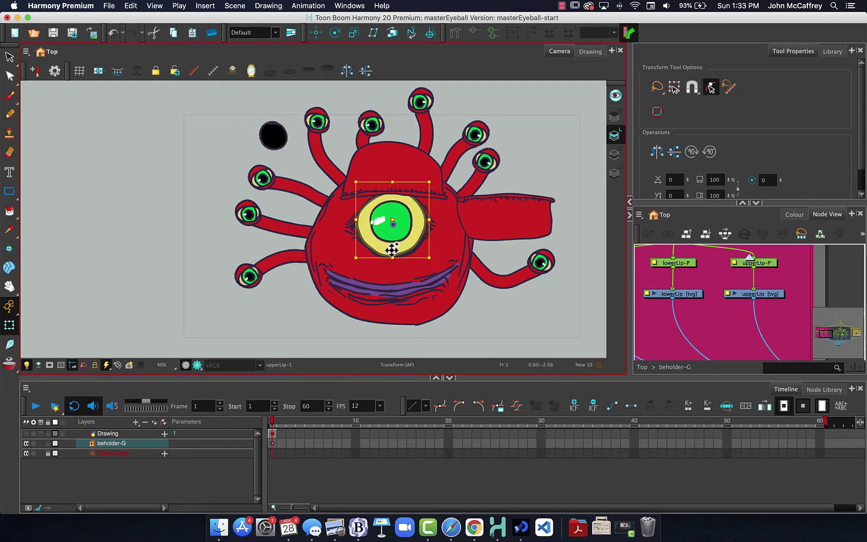
{"action": "left_click_drag", "start_coordinate": [392, 249], "coordinate": [341, 246]}
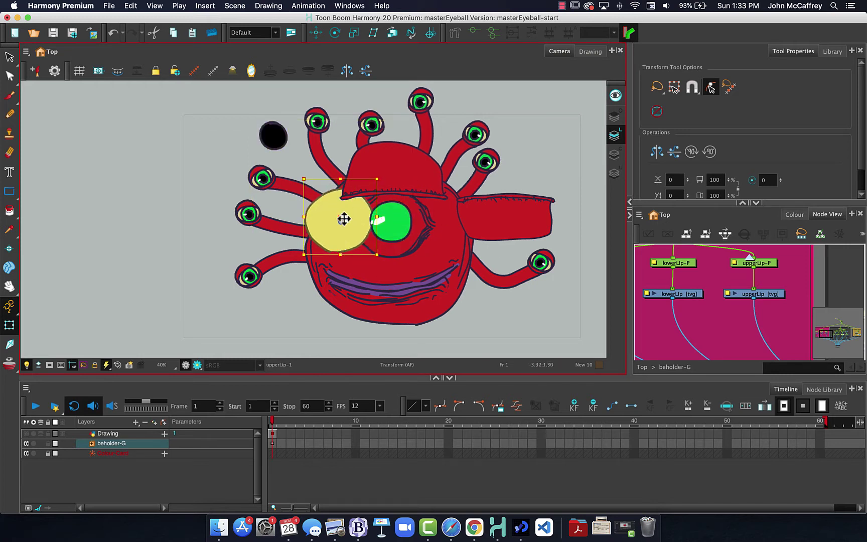
{"action": "key", "text": "super+z"}
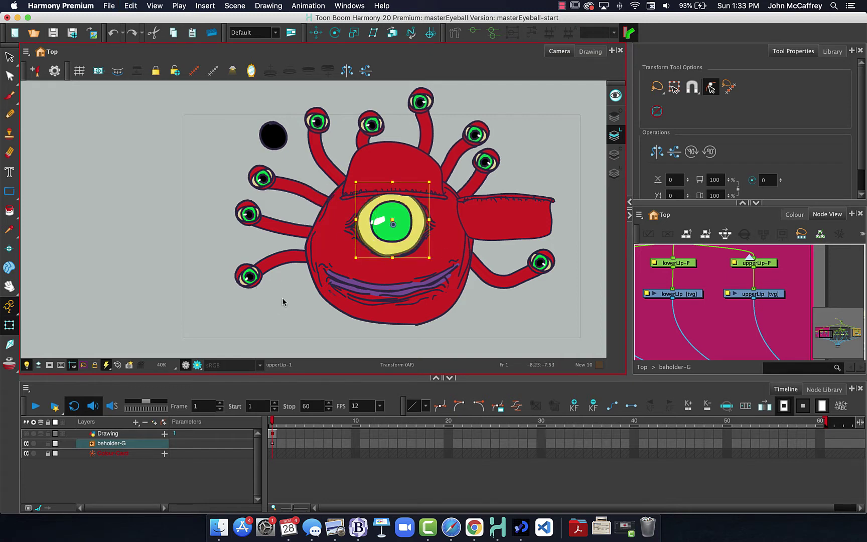
Step: Open the mouth by moving the upper lip up and the lower lip down
{"action": "left_click", "coordinate": [369, 288]}
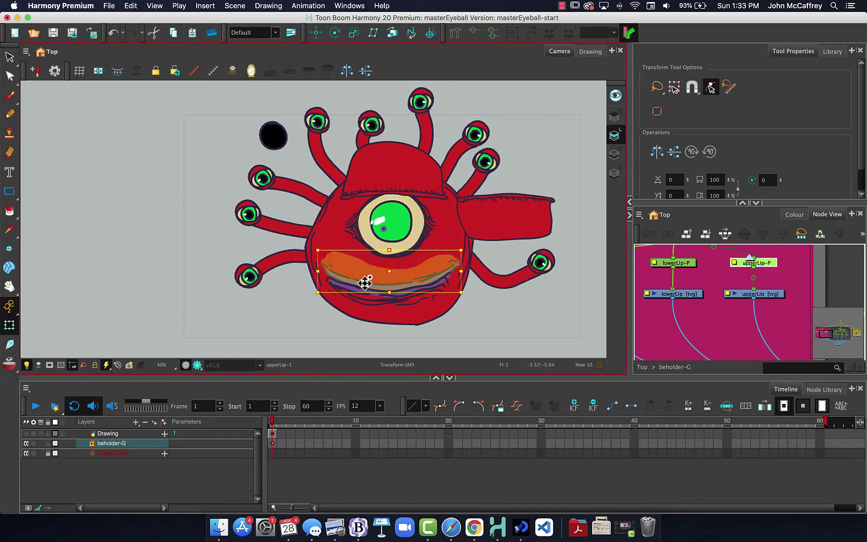
{"action": "left_click_drag", "start_coordinate": [365, 283], "coordinate": [359, 264]}
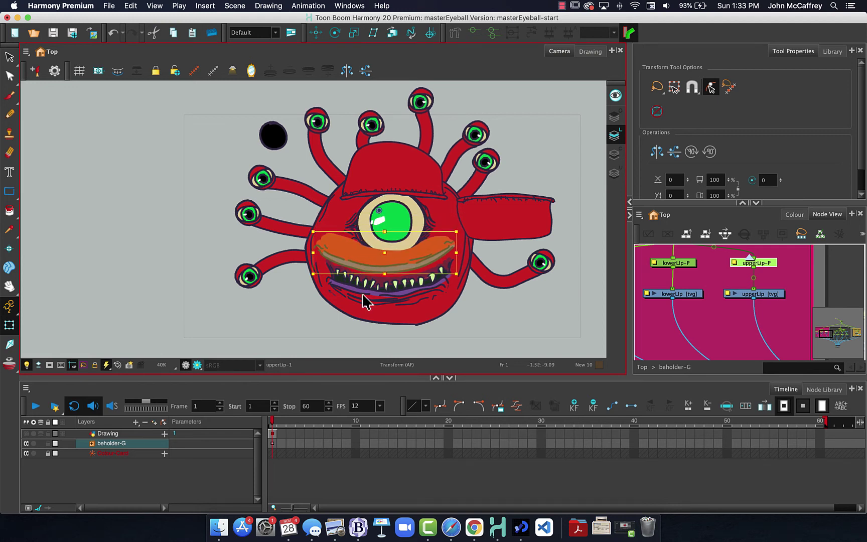
{"action": "left_click", "coordinate": [366, 301]}
{"action": "left_click_drag", "start_coordinate": [362, 300], "coordinate": [371, 321]}
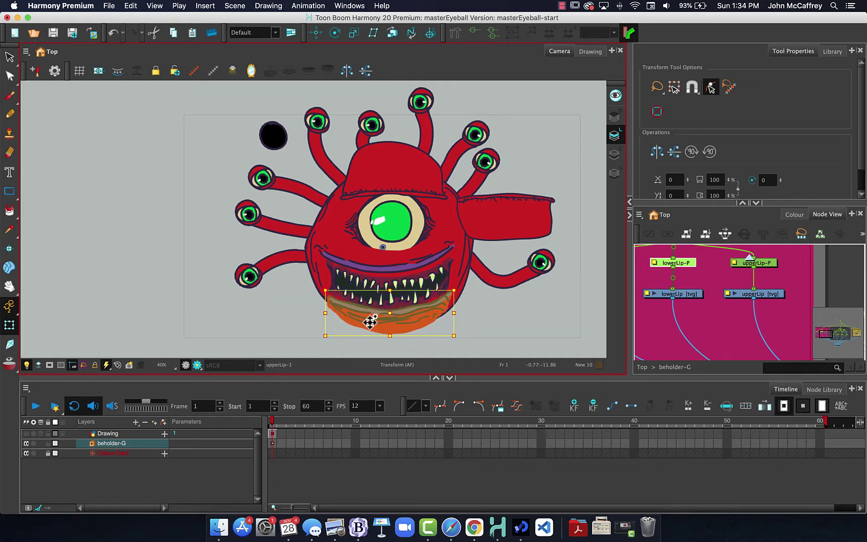
{"action": "mouse_move", "coordinate": [370, 321]}
{"action": "left_mouse_down"}
{"action": "mouse_move", "coordinate": [369, 304]}
{"action": "mouse_move", "coordinate": [369, 314]}
{"action": "left_mouse_up"}
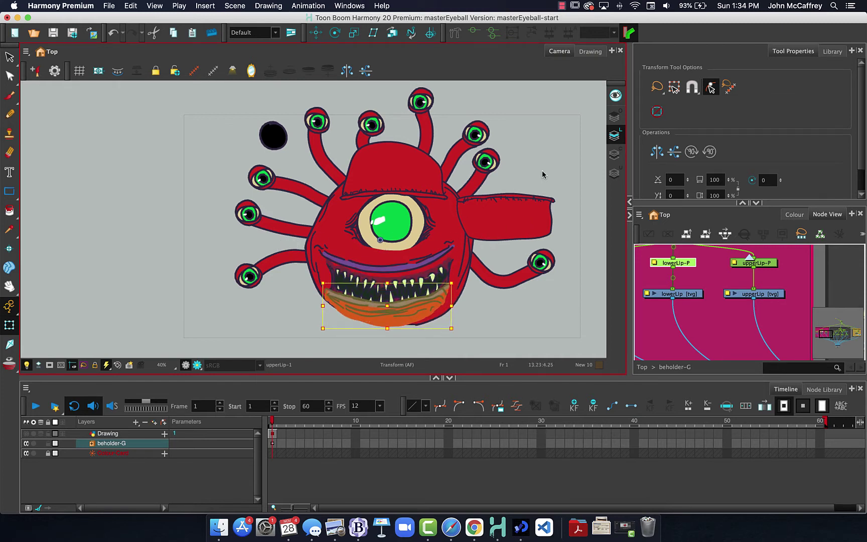
Step: Undo all the lip, pupil and eyelid moves back to the closed starting pose
{"action": "key", "text": "super+z"}
{"action": "key", "text": "super+z"}
{"action": "key", "text": "super+z"}
{"action": "key", "text": "super+z"}
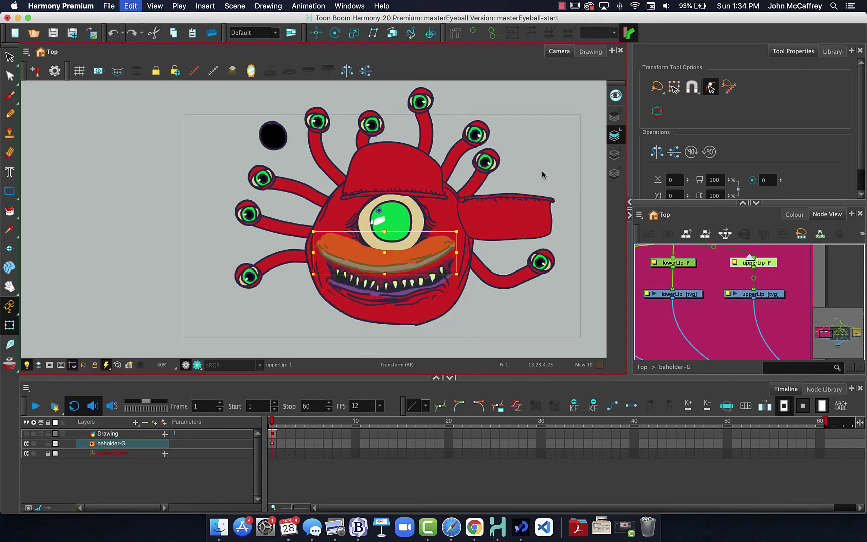
{"action": "key", "text": "super+z"}
{"action": "key", "text": "super+z"}
{"action": "key", "text": "super+z"}
{"action": "key", "text": "super+z"}
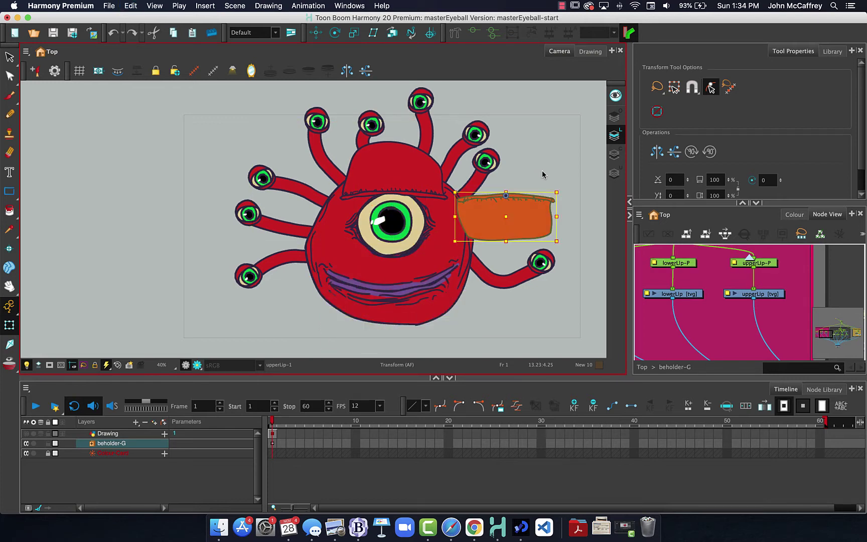
{"action": "key", "text": "super+z"}
{"action": "key", "text": "super+z"}
{"action": "key", "text": "super+z"}
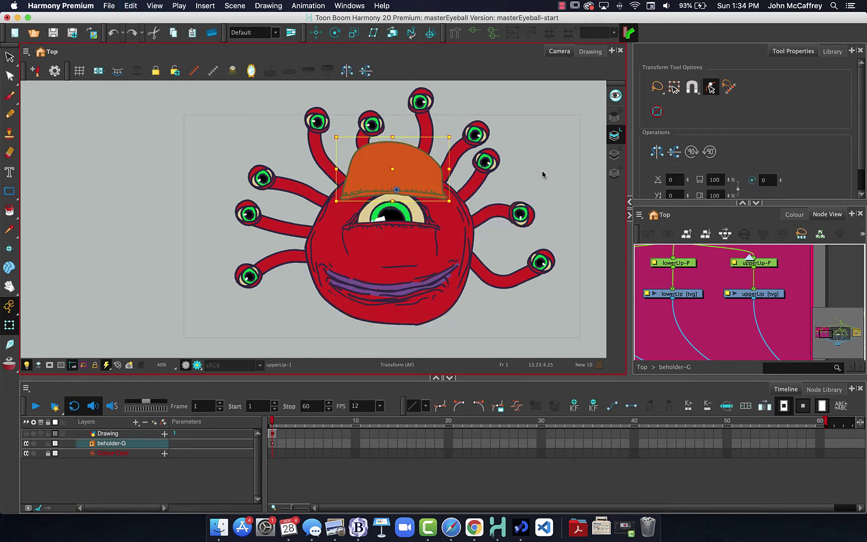
{"action": "key", "text": "Delete"}
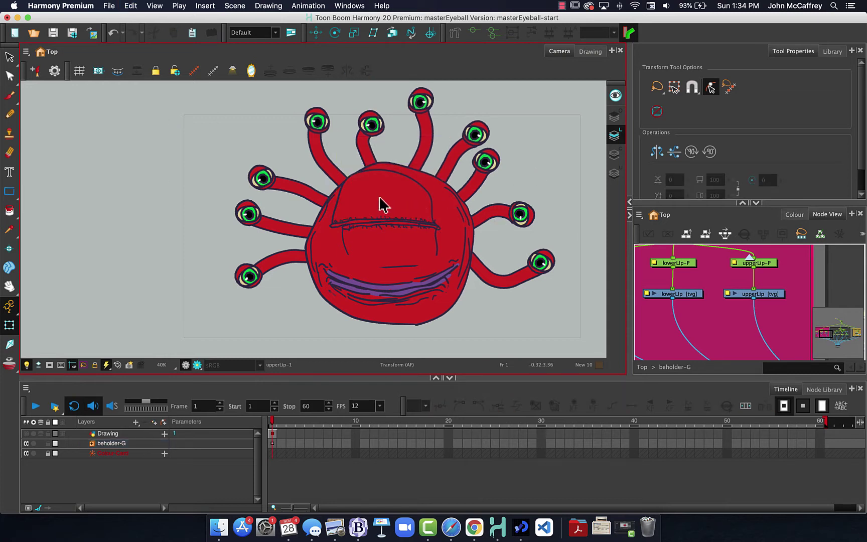
{"action": "key", "text": "super+z"}
Step: Nudge the upper eyelid to the right and make small up and down adjustments in fine increments
{"action": "key", "text": "Right"}
{"action": "key", "text": "Right"}
{"action": "key", "text": "Right"}
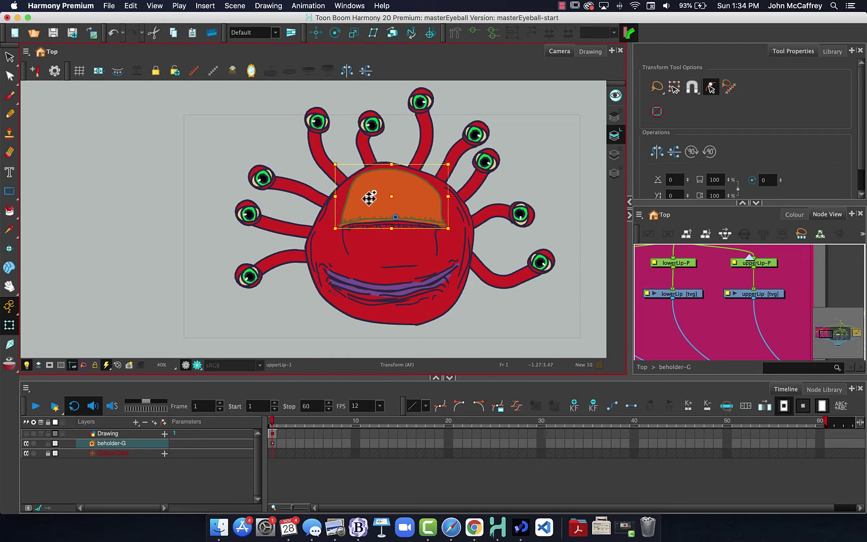
{"action": "key", "text": "Up"}
{"action": "key", "text": "Down"}
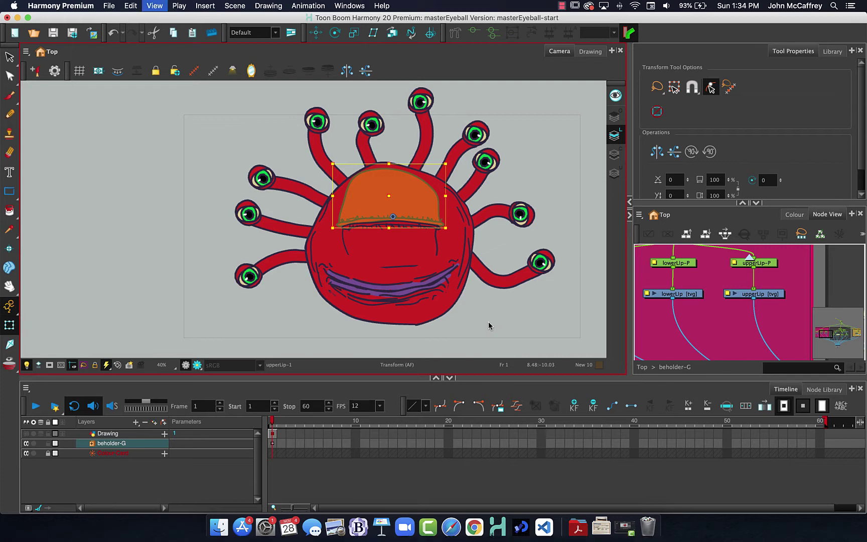
Step: Expand the Camera view to fill the whole screen and restore the normal workspace layout
{"action": "key", "text": "ctrl+shift+f"}
{"action": "key", "text": "grave"}
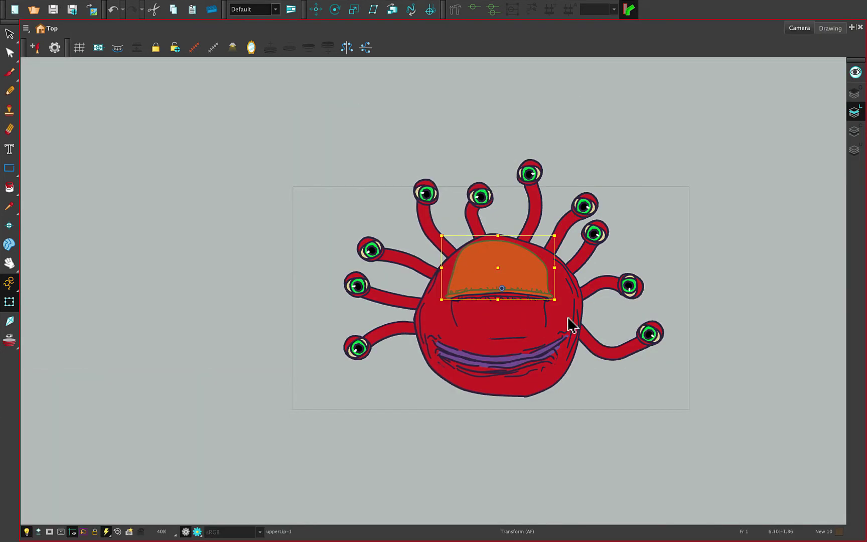
{"action": "key", "text": "ctrl+shift+f"}
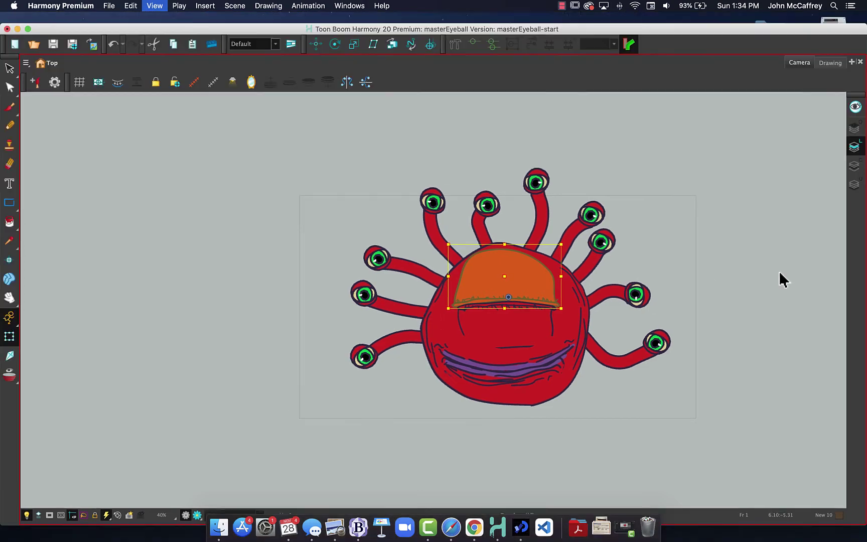
{"action": "key", "text": "grave"}
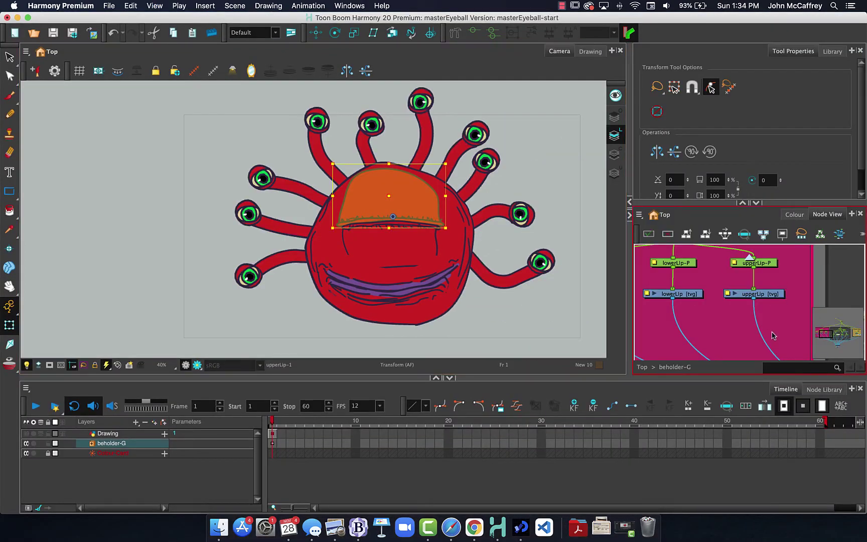
Step: Show the Node View full screen to examine the mouth, eye and body node groups inside beholder-G
{"action": "key", "text": "ctrl+shift+f"}
{"action": "key", "text": "grave"}
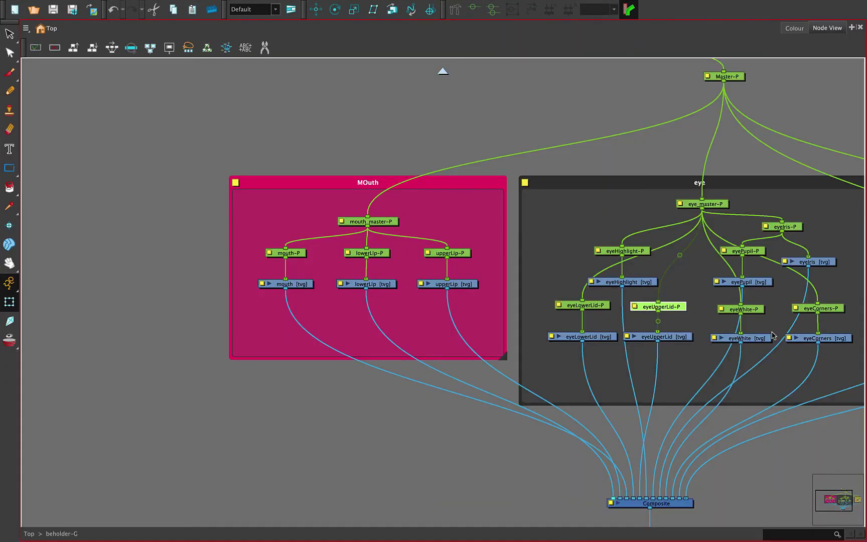
{"action": "left_click_drag", "start_coordinate": [730, 329], "coordinate": [524, 313]}
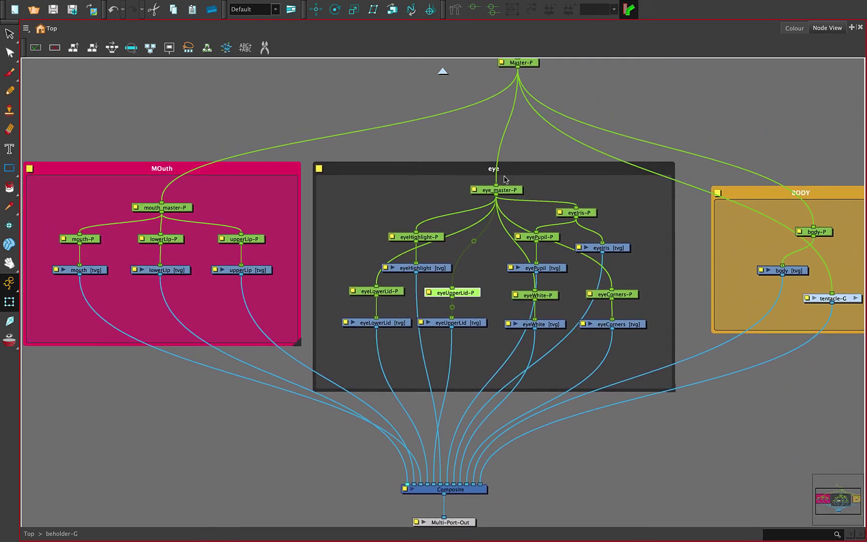
Step: Shift the Master-P peg closer above the eye group, and move the eyeHighlight peg and drawing together up towards eye_master-P
{"action": "left_click_drag", "start_coordinate": [526, 64], "coordinate": [488, 73]}
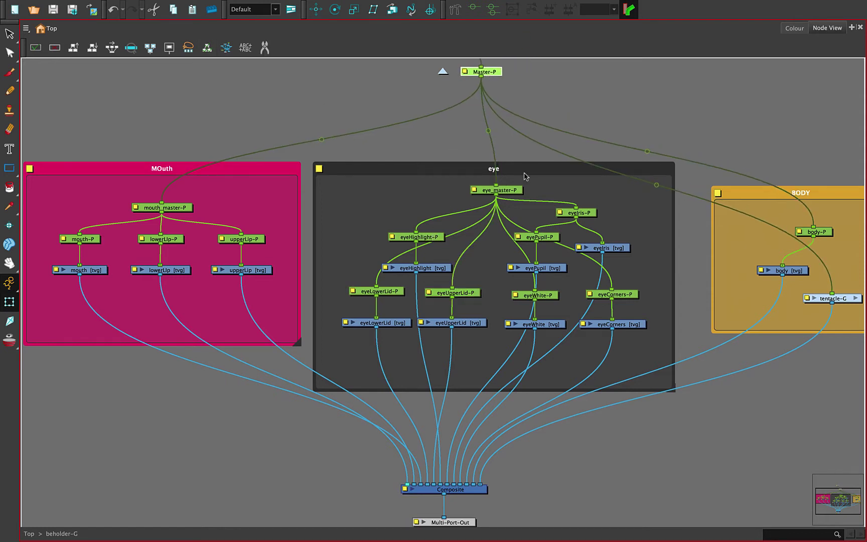
{"action": "left_click", "coordinate": [172, 210]}
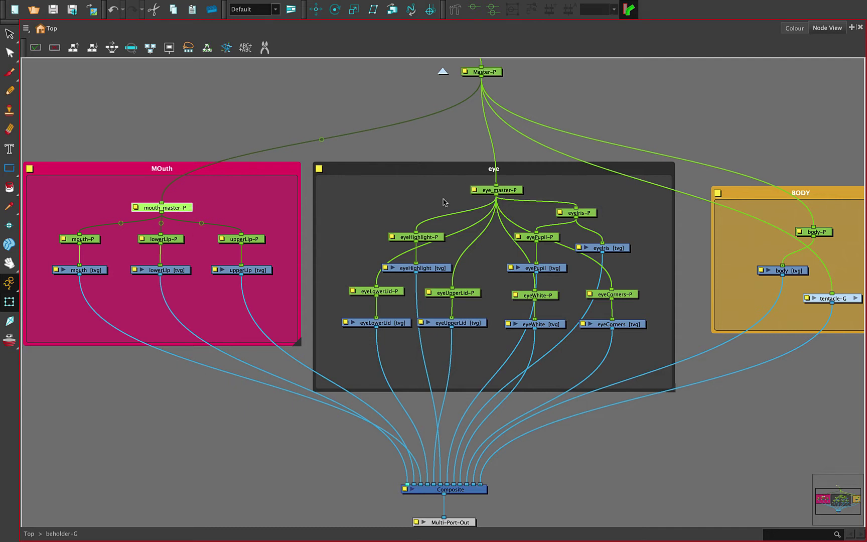
{"action": "left_click", "coordinate": [426, 268]}
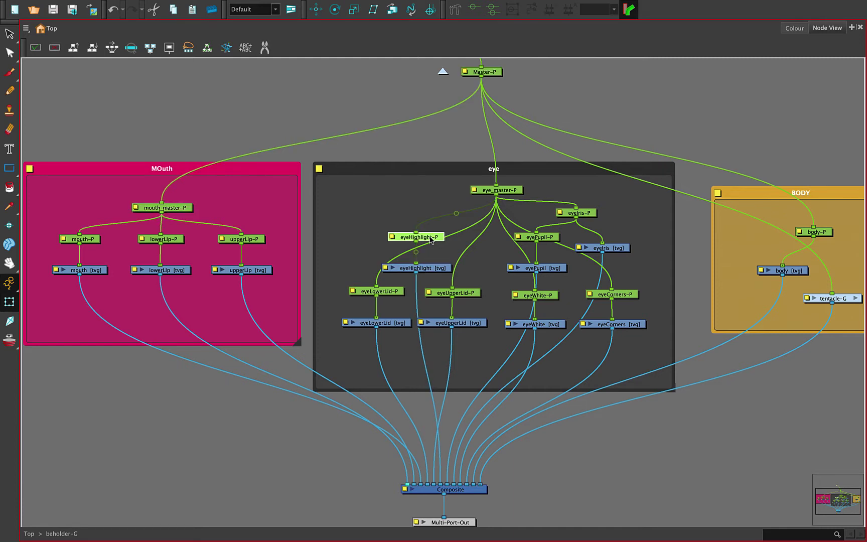
{"action": "left_click", "coordinate": [430, 271], "text": "ctrl"}
{"action": "left_click_drag", "start_coordinate": [431, 272], "coordinate": [446, 244]}
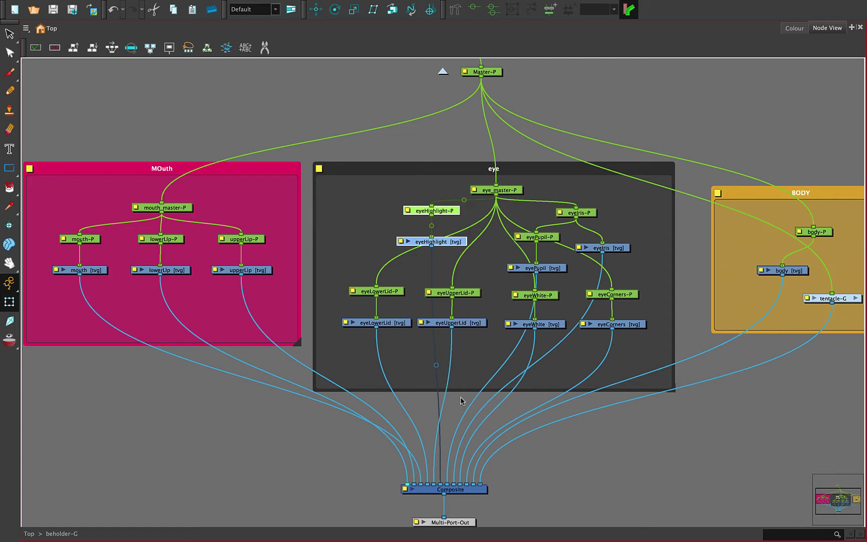
Step: Line up the eyeWhite-P peg and its eyeWhite drawing with the eyeUpperLid node row
{"action": "left_click", "coordinate": [547, 297]}
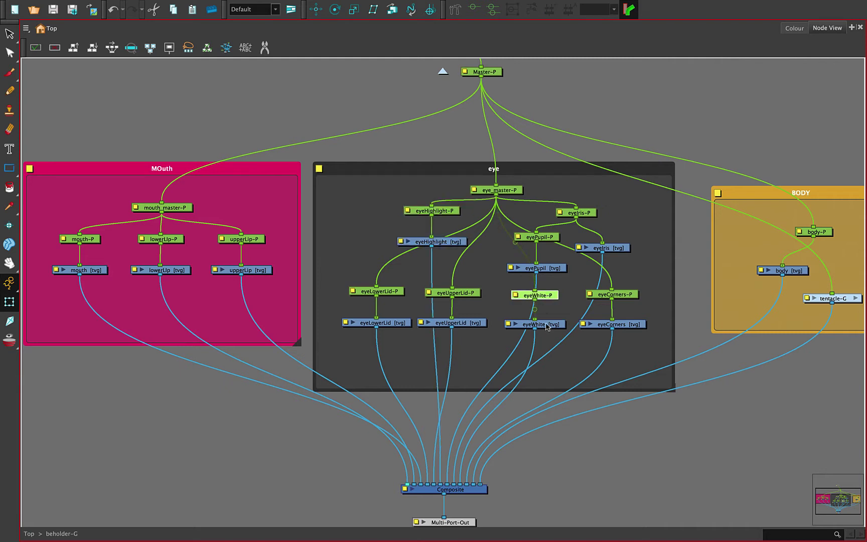
{"action": "left_click", "coordinate": [547, 327], "text": "shift"}
{"action": "left_click_drag", "start_coordinate": [547, 327], "coordinate": [548, 326]}
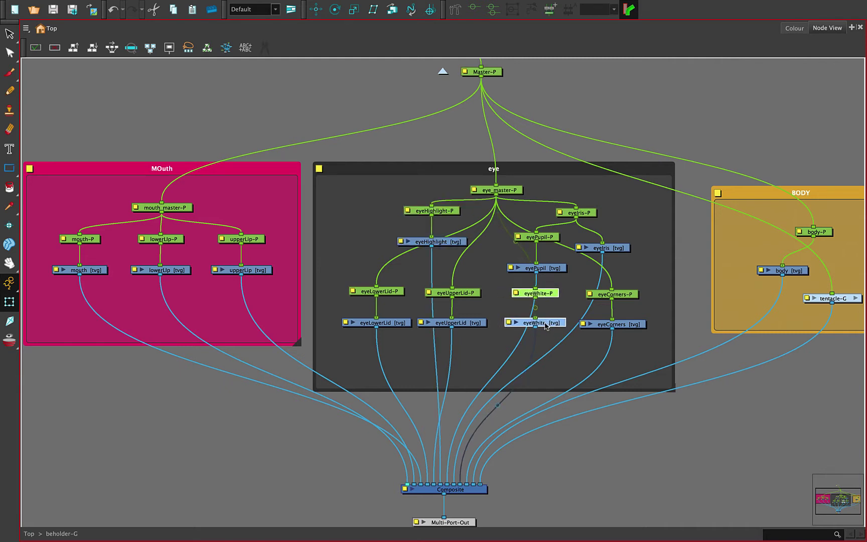
Step: Spread out the eyePupil and eyeIris drawings and their pegs in the eye group, keeping eyePupil-P beneath eyeIris-P
{"action": "left_click", "coordinate": [545, 269]}
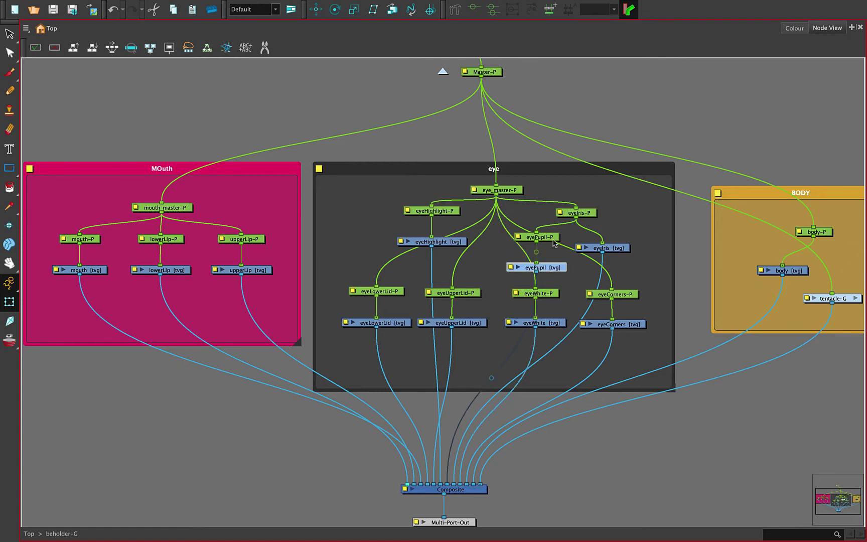
{"action": "left_click_drag", "start_coordinate": [552, 269], "coordinate": [567, 265]}
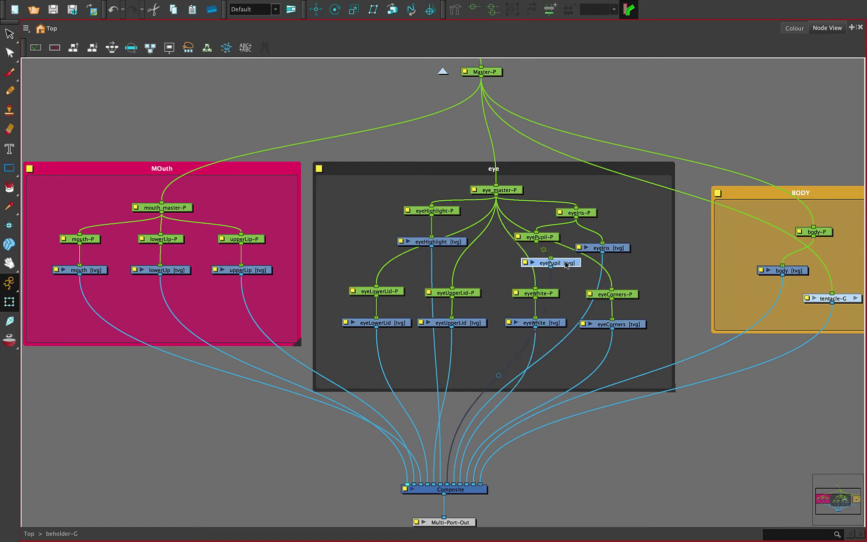
{"action": "left_click", "coordinate": [623, 250]}
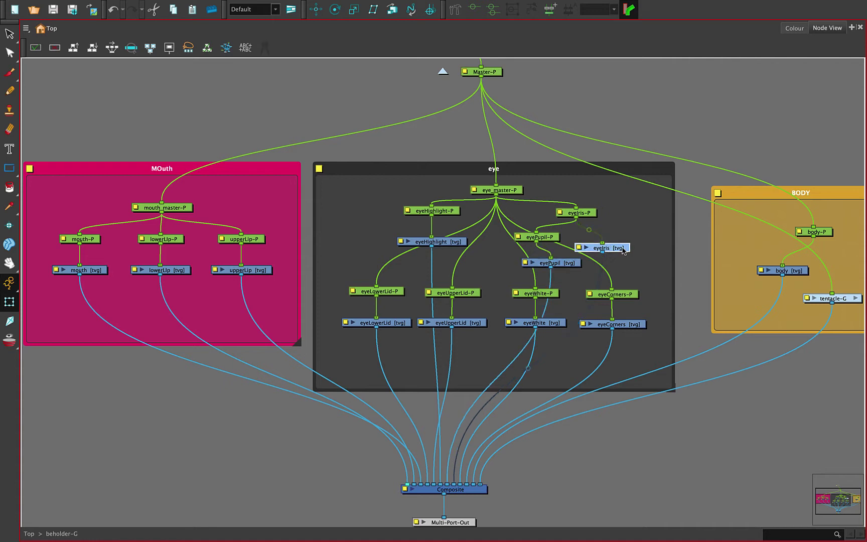
{"action": "left_click_drag", "start_coordinate": [622, 249], "coordinate": [645, 249]}
{"action": "left_click", "coordinate": [582, 214]}
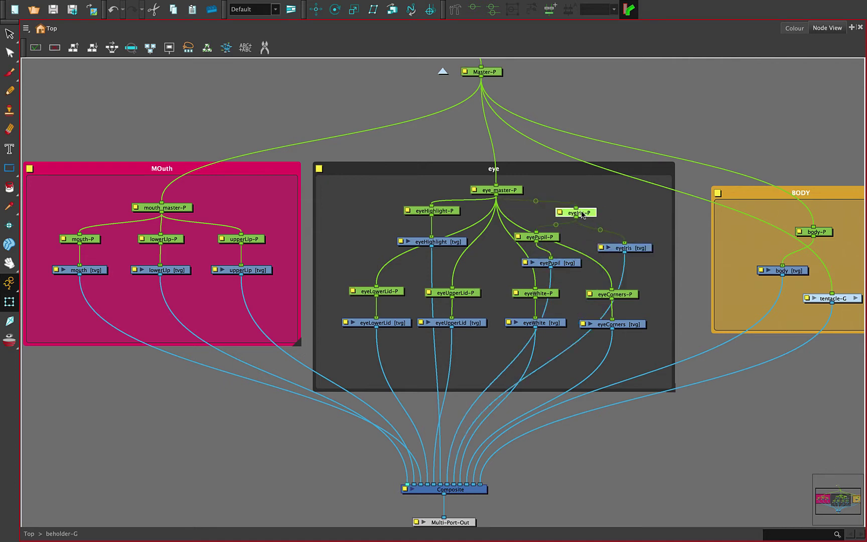
{"action": "left_click_drag", "start_coordinate": [582, 214], "coordinate": [603, 195]}
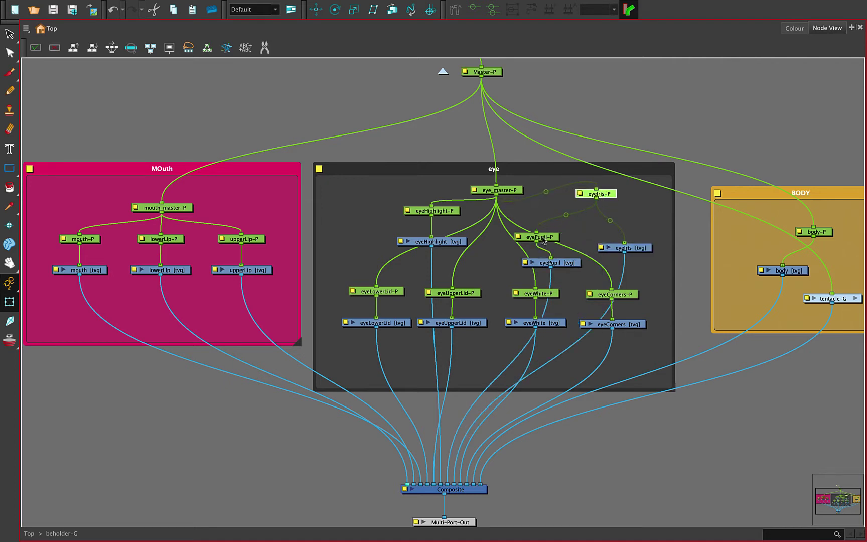
{"action": "left_click_drag", "start_coordinate": [543, 240], "coordinate": [568, 230]}
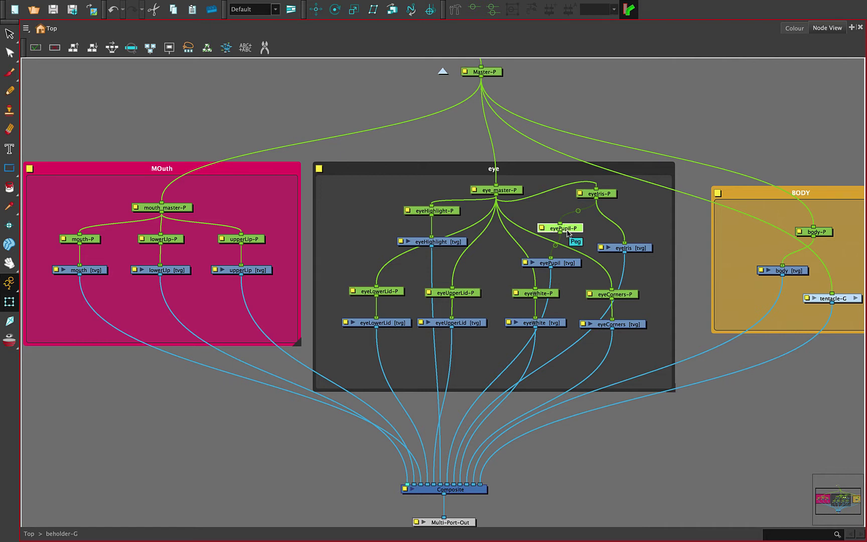
{"action": "left_click", "coordinate": [601, 195]}
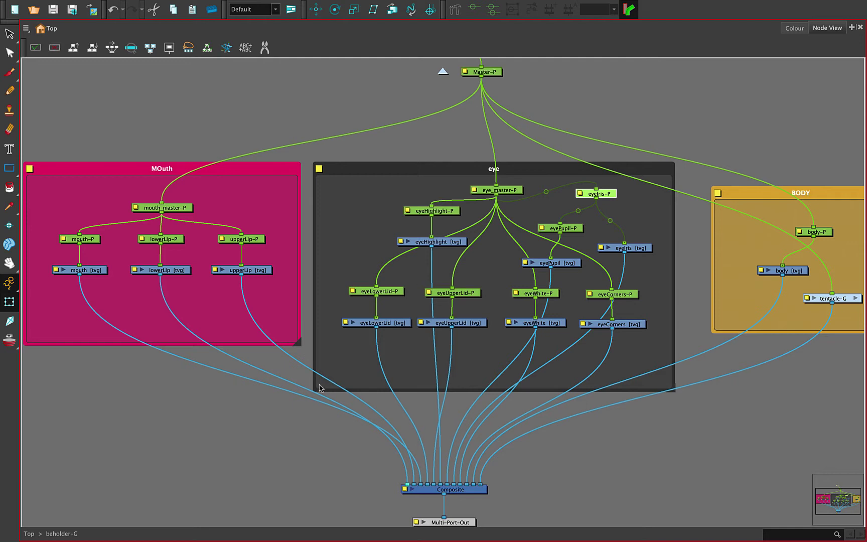
Step: Insert a Cutter node and place it in the empty area below the MOuth group
{"action": "right_click", "coordinate": [635, 425]}
{"action": "mouse_move", "coordinate": [665, 376]}
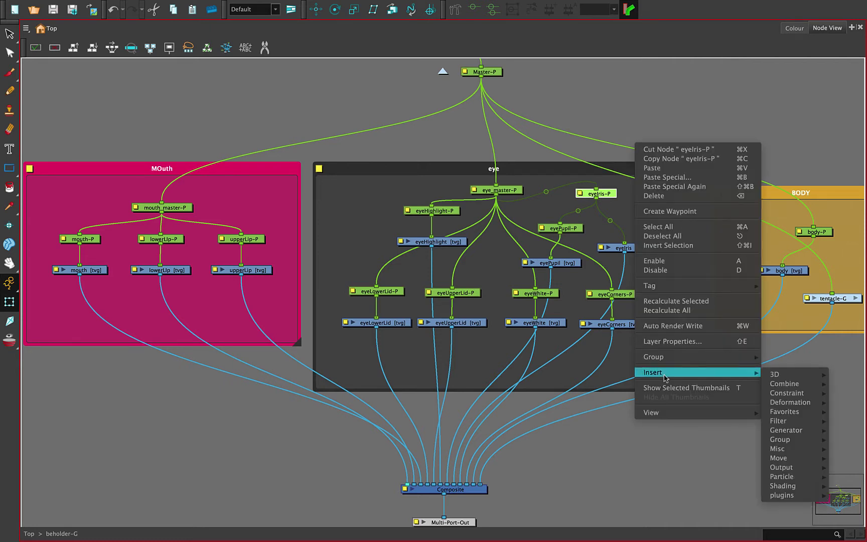
{"action": "mouse_move", "coordinate": [764, 386]}
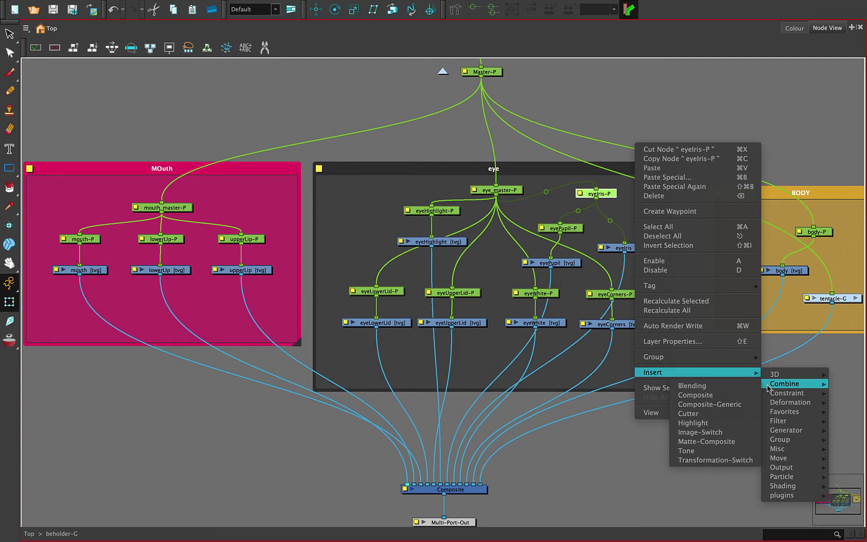
{"action": "mouse_move", "coordinate": [782, 414]}
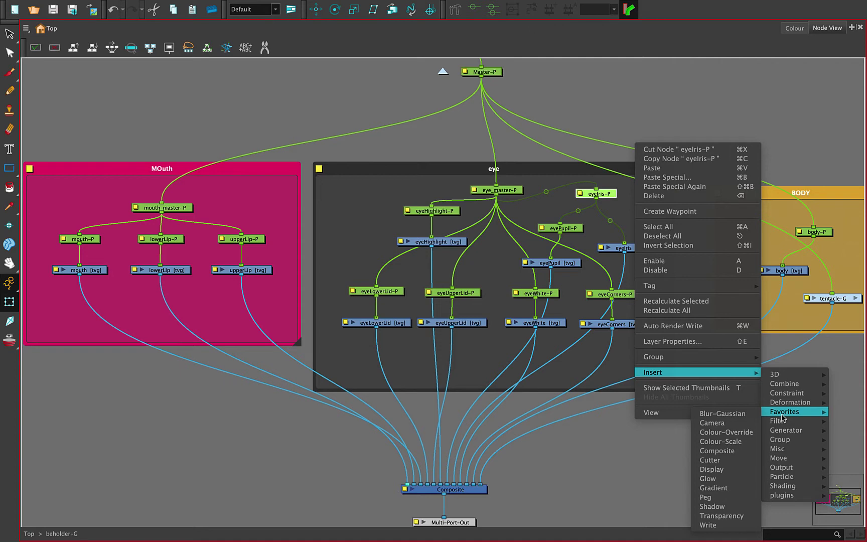
{"action": "mouse_move", "coordinate": [793, 385]}
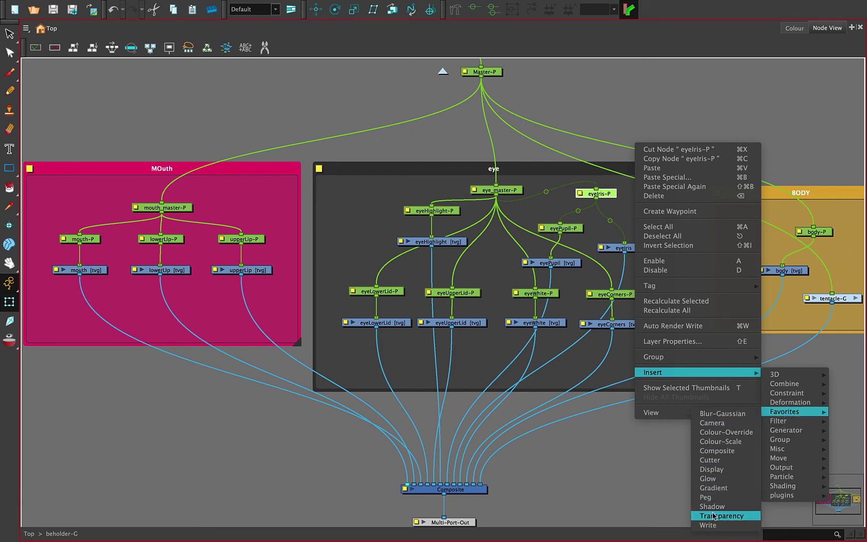
{"action": "left_click", "coordinate": [717, 463]}
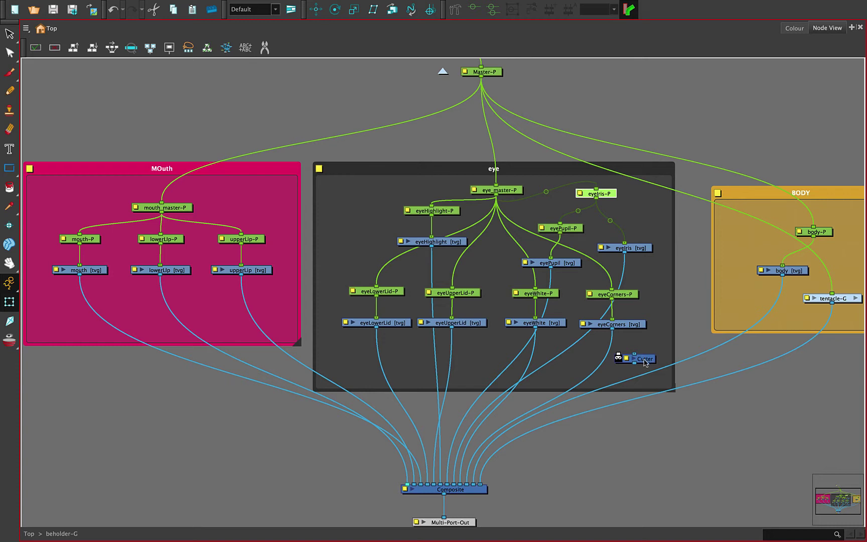
{"action": "left_click_drag", "start_coordinate": [645, 363], "coordinate": [99, 385]}
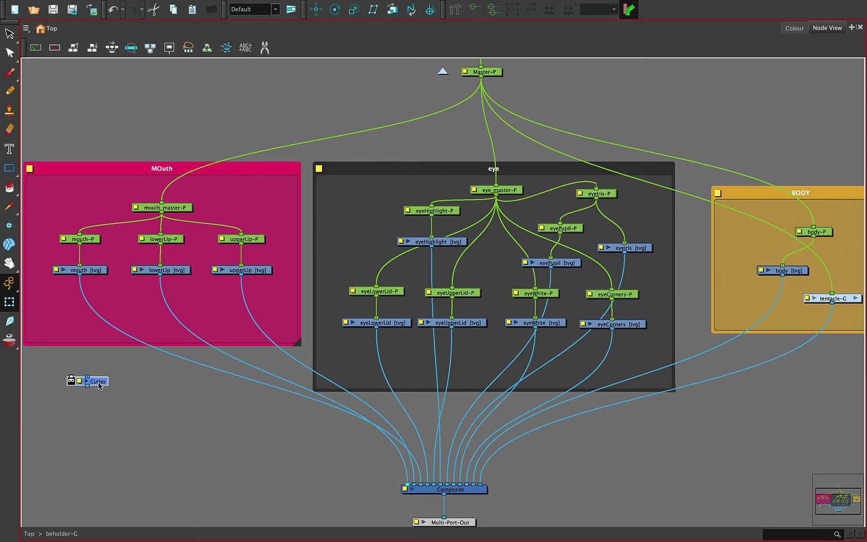
Step: Paste six copies of the Cutter and place one each near eyeIris, eyePupil, eyeUpperLid, eyeLowerLid, upperLip and lowerLip
{"action": "key", "text": "ctrl+v"}
{"action": "key", "text": "ctrl+v"}
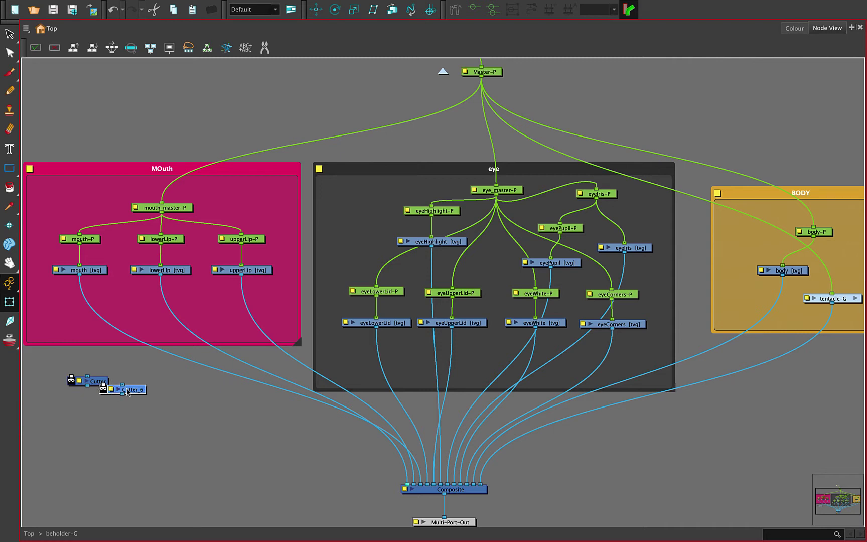
{"action": "left_click_drag", "start_coordinate": [128, 391], "coordinate": [664, 276]}
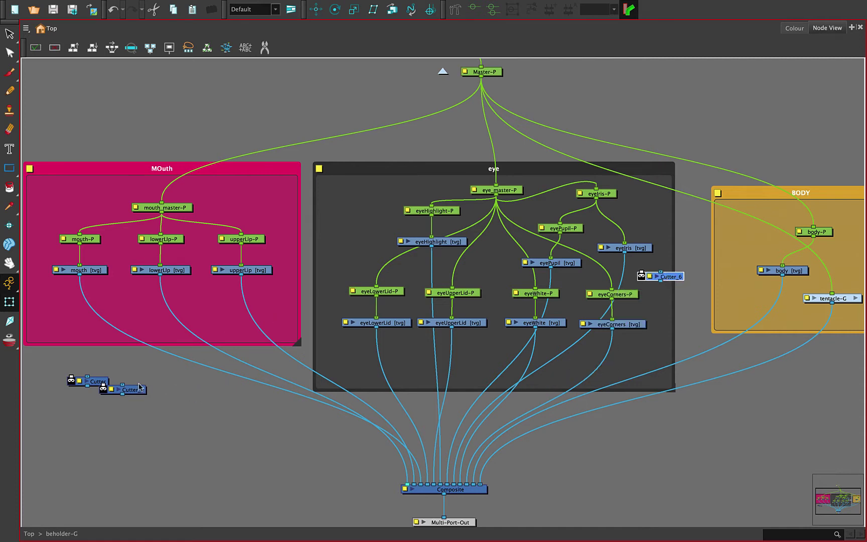
{"action": "left_click_drag", "start_coordinate": [134, 392], "coordinate": [578, 279]}
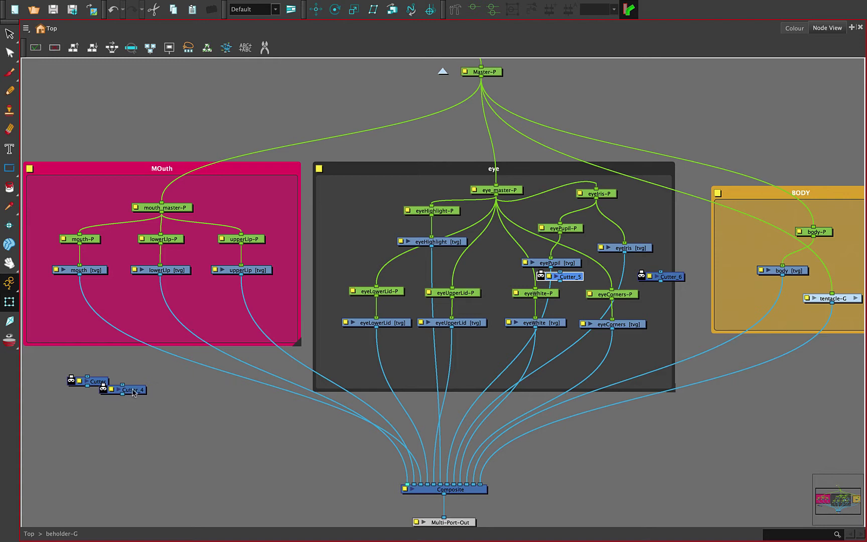
{"action": "left_click_drag", "start_coordinate": [138, 394], "coordinate": [480, 352]}
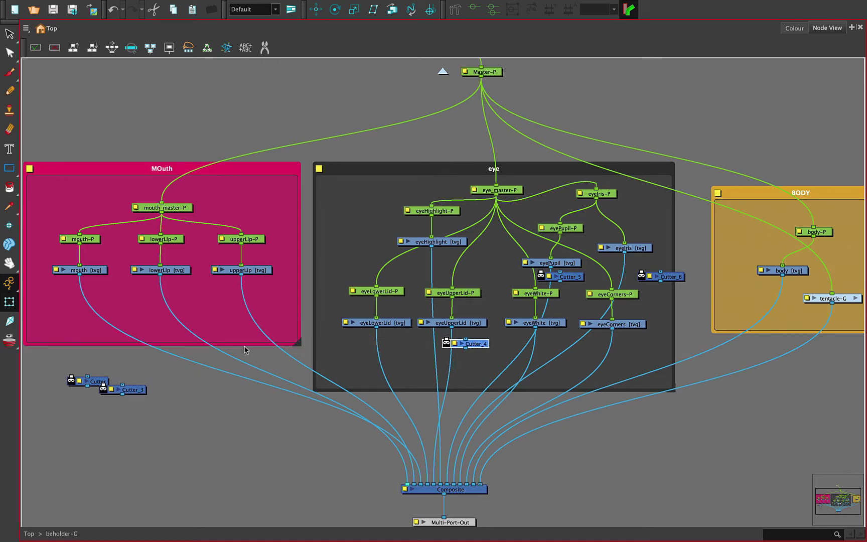
{"action": "left_click_drag", "start_coordinate": [132, 393], "coordinate": [398, 357]}
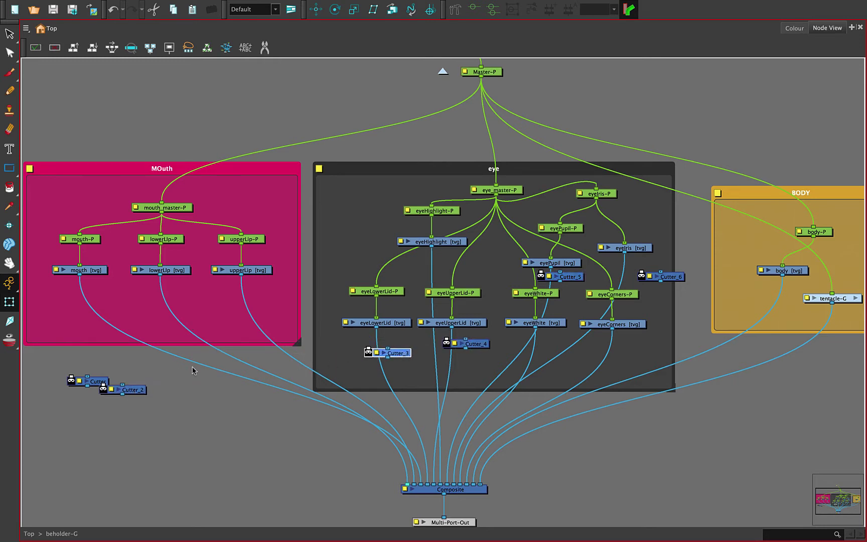
{"action": "left_click_drag", "start_coordinate": [130, 393], "coordinate": [270, 304]}
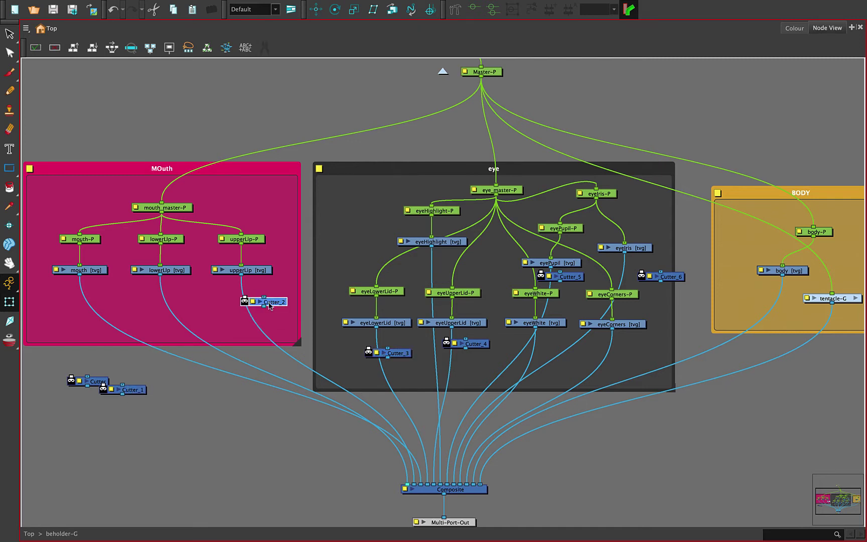
{"action": "left_click_drag", "start_coordinate": [133, 392], "coordinate": [205, 308]}
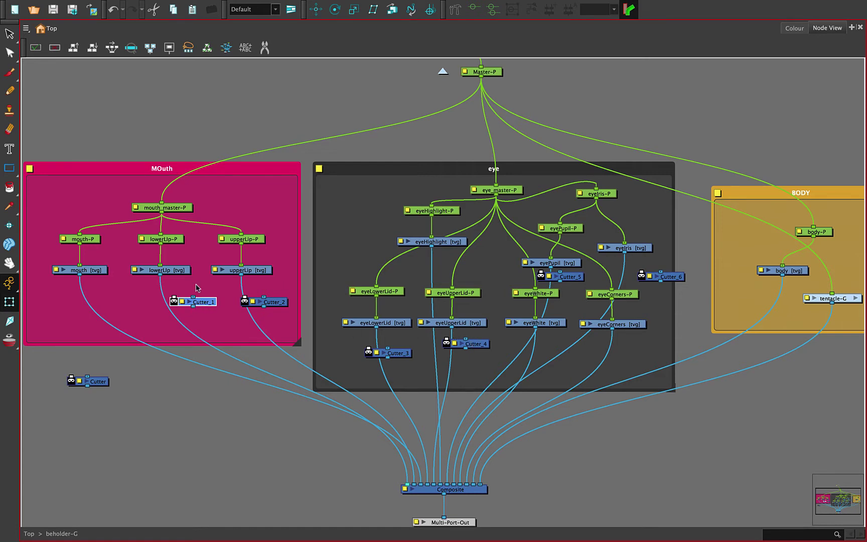
Step: Insert Cutter_1 into the lowerLip output connection and Cutter_2 into the upperLip one, each aligned directly beneath its drawing
{"action": "scroll", "coordinate": [188, 314], "scroll_direction": "up", "scroll_amount": 5}
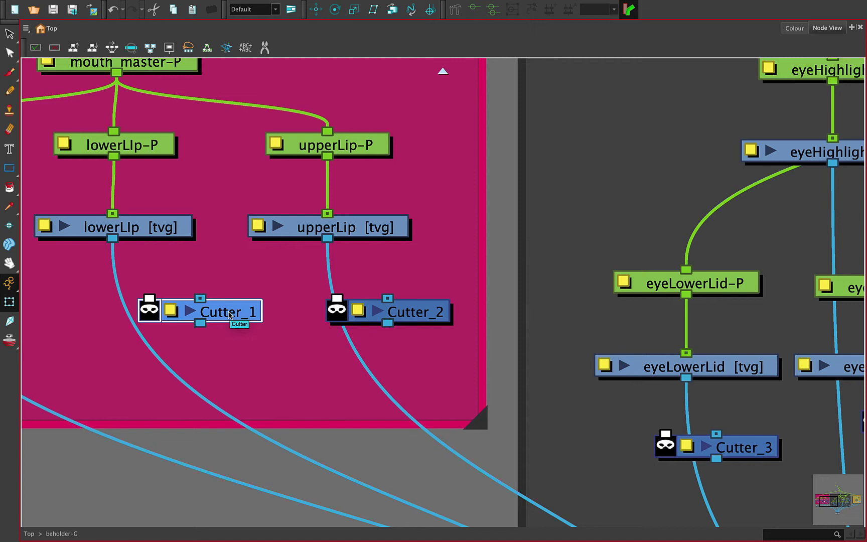
{"action": "left_click_drag", "start_coordinate": [229, 315], "coordinate": [172, 315]}
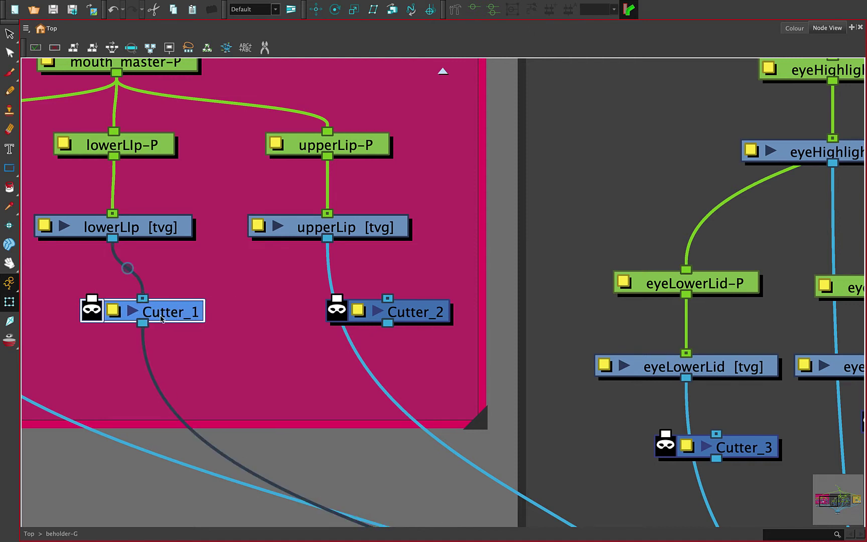
{"action": "left_click_drag", "start_coordinate": [411, 314], "coordinate": [350, 313]}
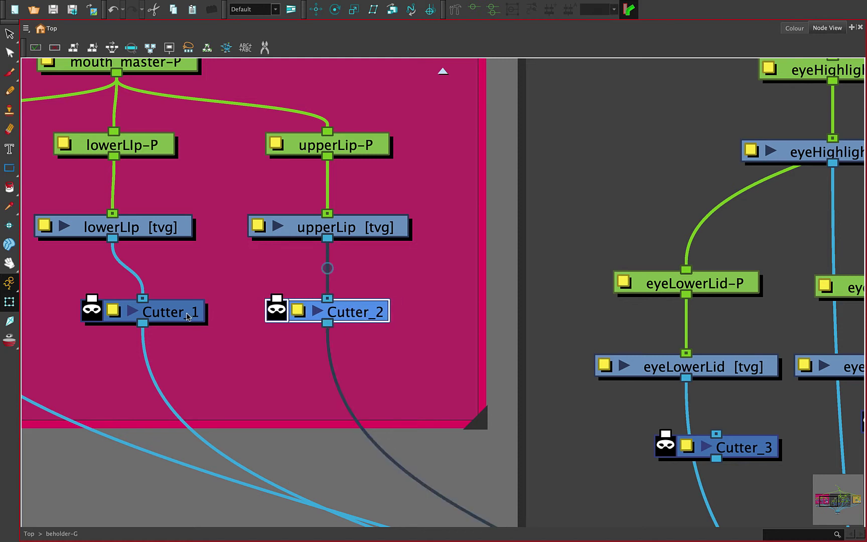
{"action": "left_click_drag", "start_coordinate": [177, 314], "coordinate": [145, 315]}
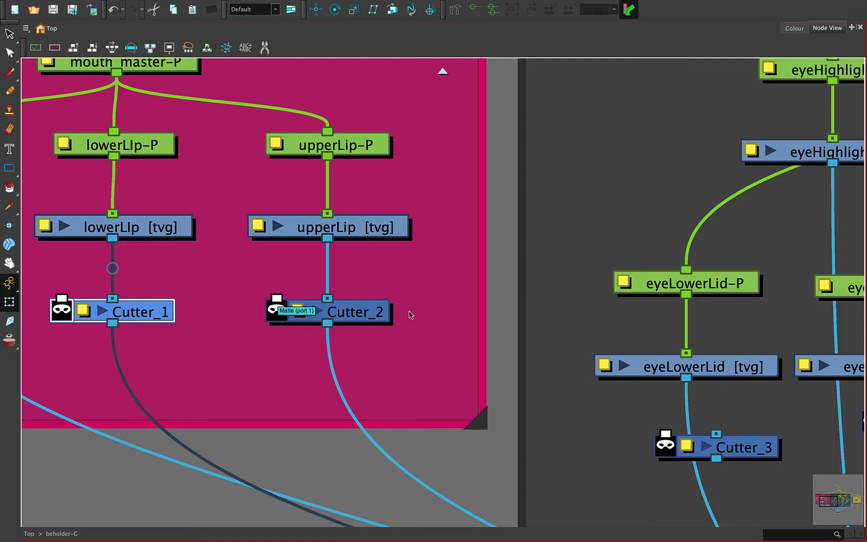
{"action": "mouse_move", "coordinate": [474, 355]}
{"action": "left_mouse_down"}
{"action": "mouse_move", "coordinate": [219, 301]}
{"action": "mouse_move", "coordinate": [302, 357]}
{"action": "mouse_move", "coordinate": [460, 354]}
{"action": "left_mouse_up"}
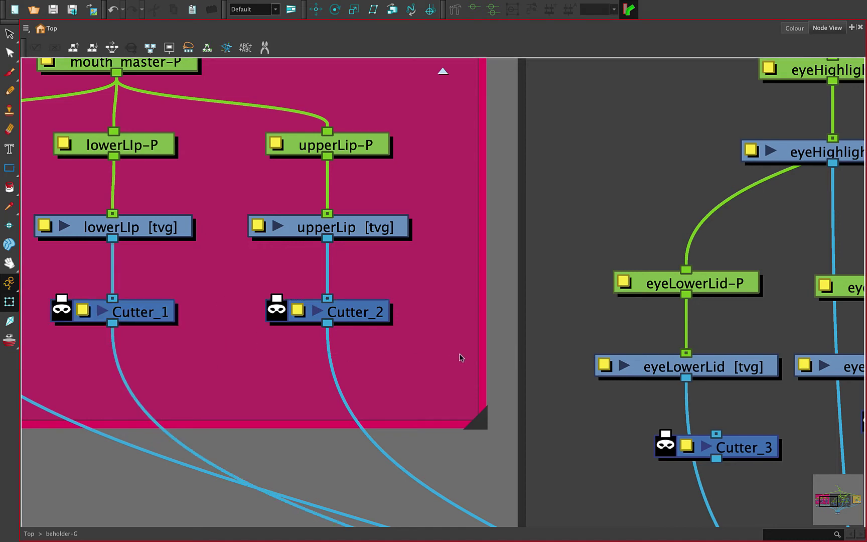
Step: Insert Cutter_3 below eyeLowerLid and Cutter_4 below eyeUpperLid in their output connections, and move the eyeHighlight drawing to just above eyeLowerLid-P
{"action": "left_click_drag", "start_coordinate": [546, 351], "coordinate": [203, 265]}
{"action": "left_click_drag", "start_coordinate": [175, 268], "coordinate": [42, 263]}
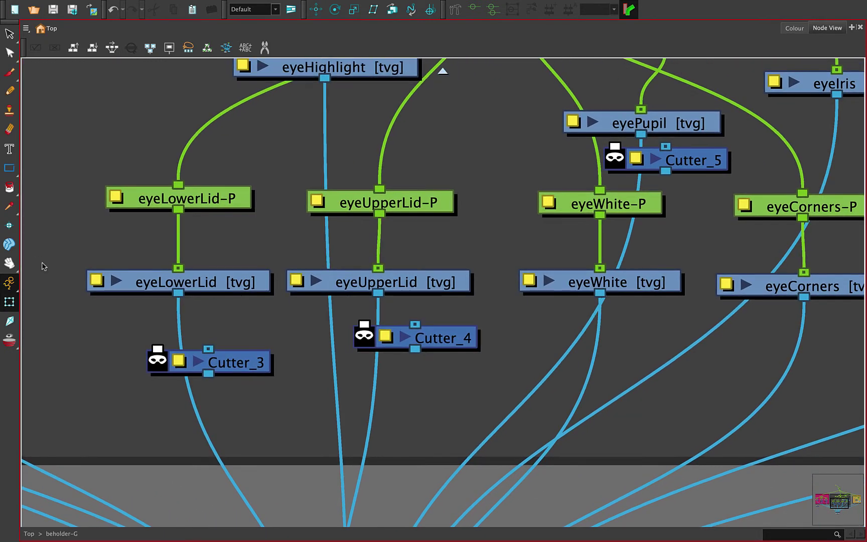
{"action": "left_click", "coordinate": [239, 366]}
{"action": "left_click_drag", "start_coordinate": [239, 366], "coordinate": [209, 361]}
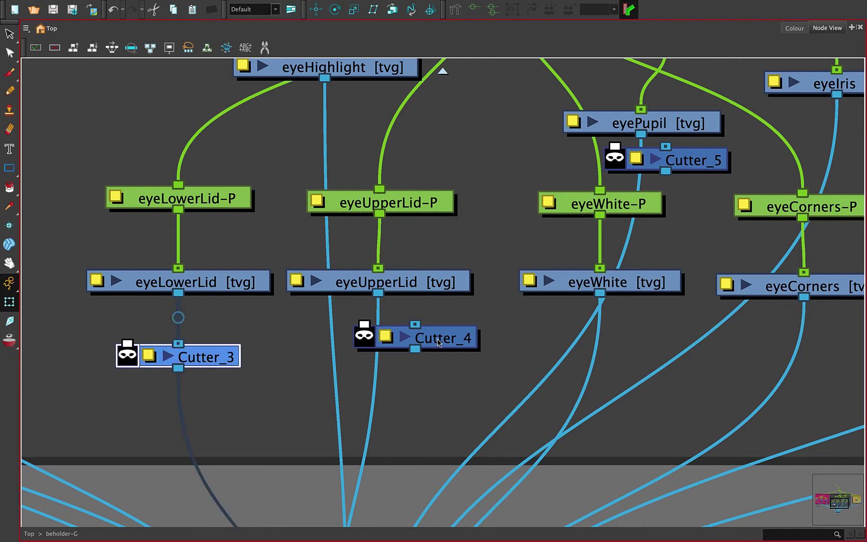
{"action": "left_click_drag", "start_coordinate": [438, 343], "coordinate": [414, 357]}
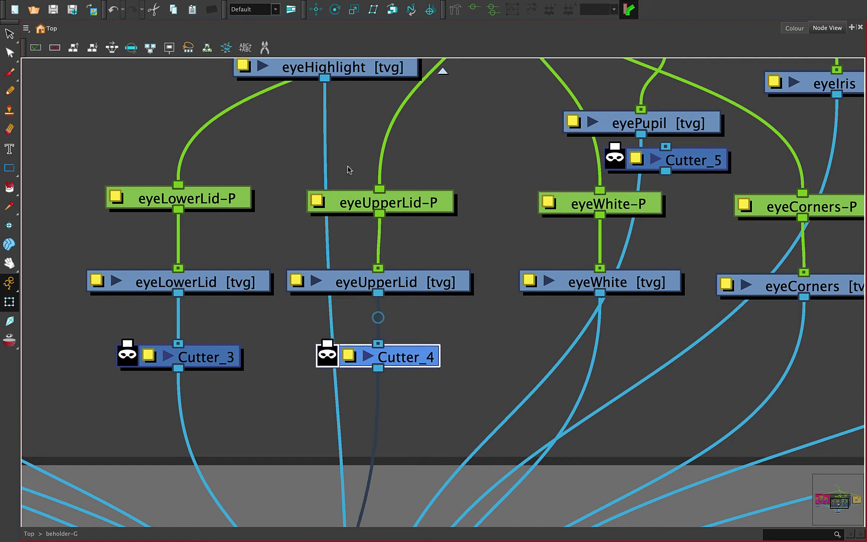
{"action": "left_click_drag", "start_coordinate": [365, 68], "coordinate": [307, 153]}
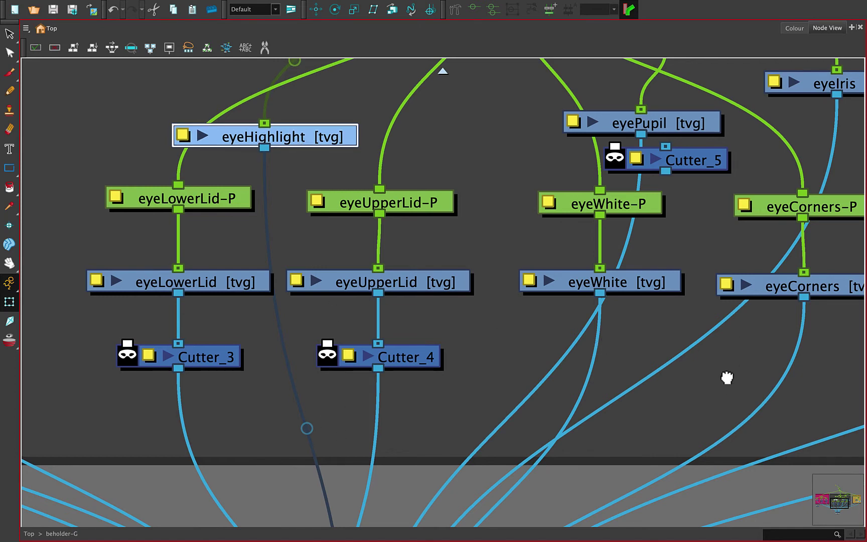
Step: Insert Cutter_5 into the eyePupil output connection and Cutter_6 into the eyeIris one, each aligned beneath its drawing
{"action": "left_click_drag", "start_coordinate": [726, 378], "coordinate": [512, 403]}
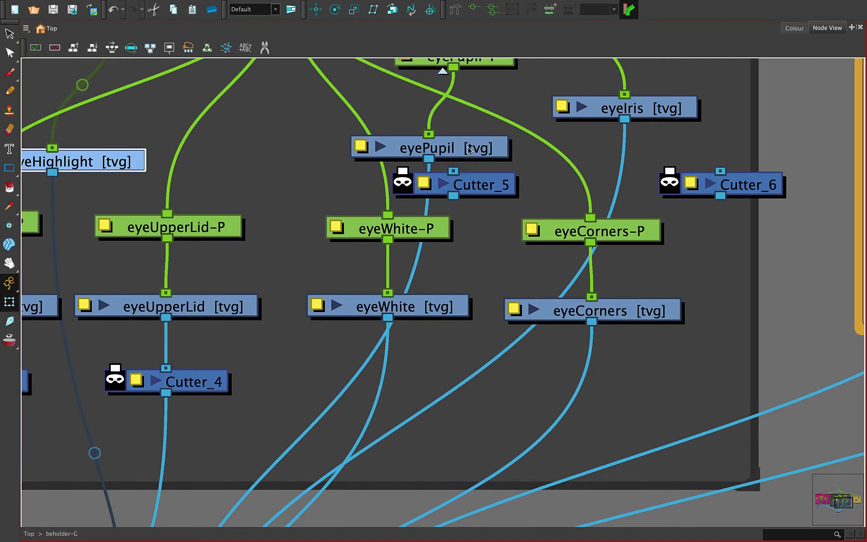
{"action": "left_click_drag", "start_coordinate": [469, 147], "coordinate": [471, 134]}
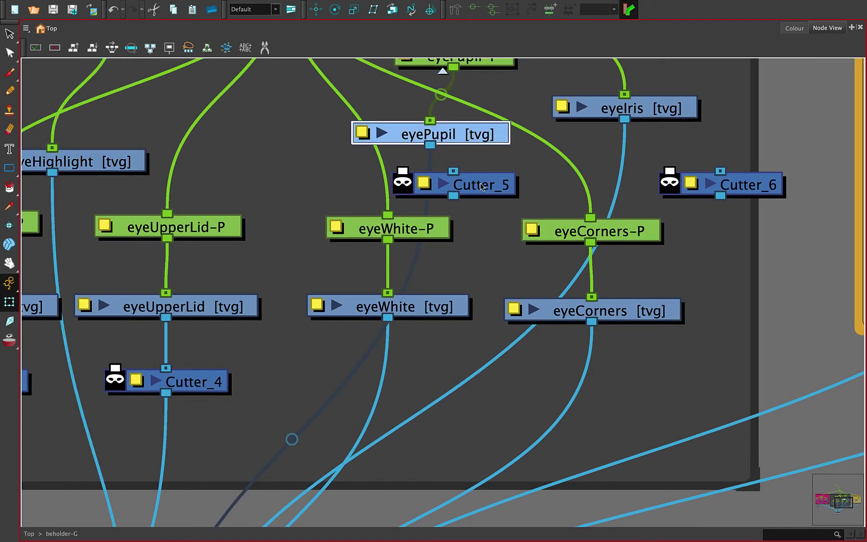
{"action": "left_click_drag", "start_coordinate": [481, 187], "coordinate": [457, 181]}
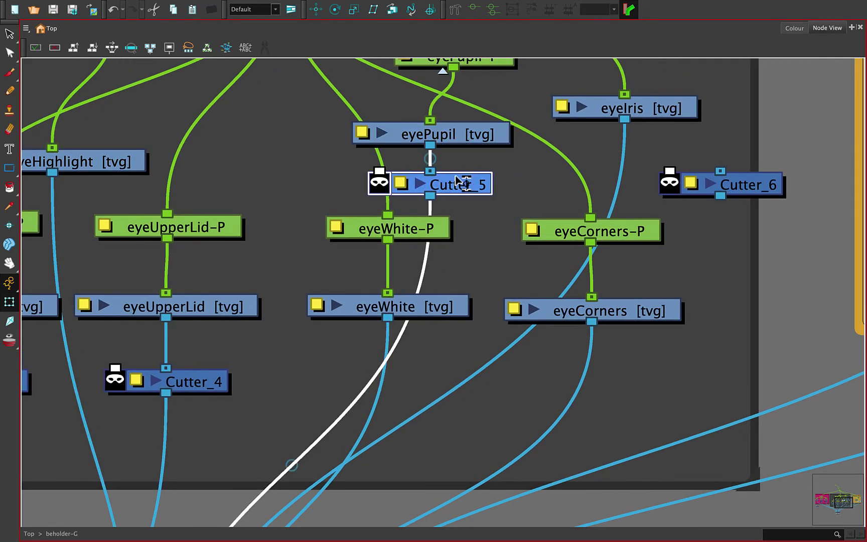
{"action": "left_click_drag", "start_coordinate": [751, 185], "coordinate": [652, 172]}
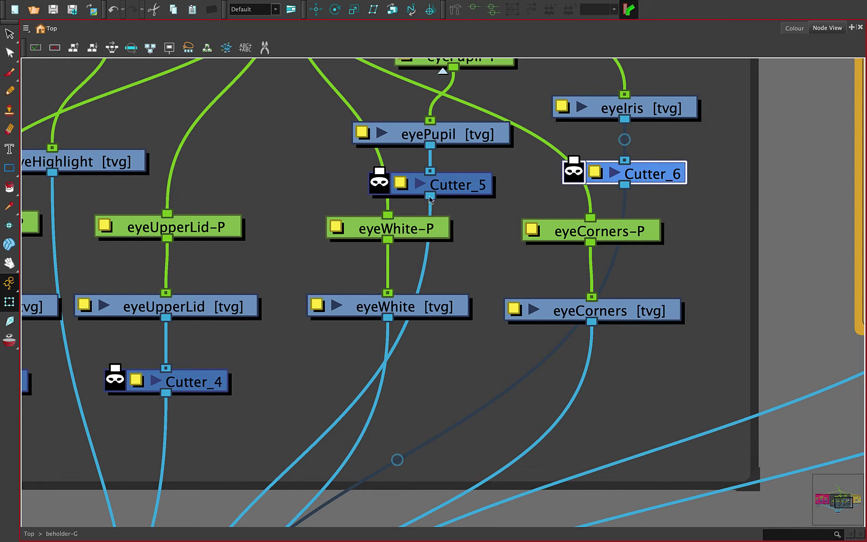
Step: Lower Cutter_5 and Cutter_6 to the row of Cutter_4, and connect the eyeWhite output to Cutter_5's matte port
{"action": "left_click_drag", "start_coordinate": [458, 187], "coordinate": [458, 217]}
{"action": "left_click_drag", "start_coordinate": [450, 257], "coordinate": [445, 383]}
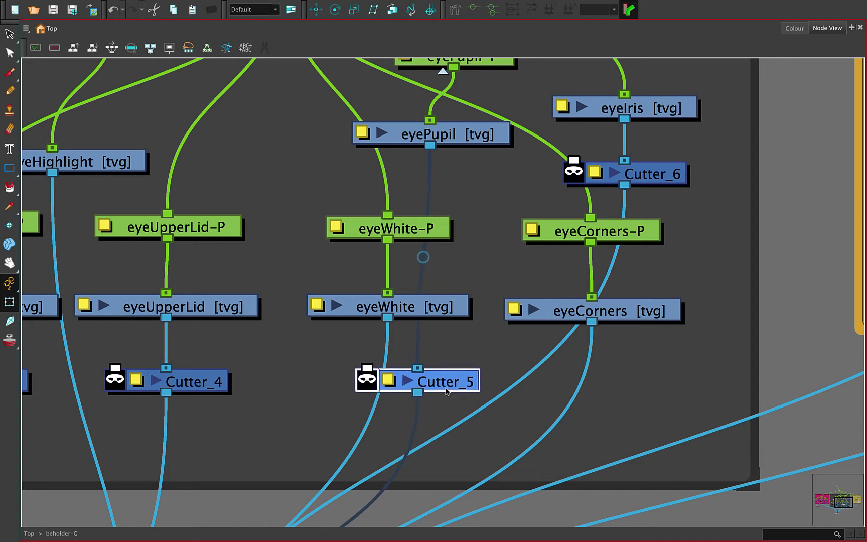
{"action": "left_click_drag", "start_coordinate": [659, 177], "coordinate": [657, 396]}
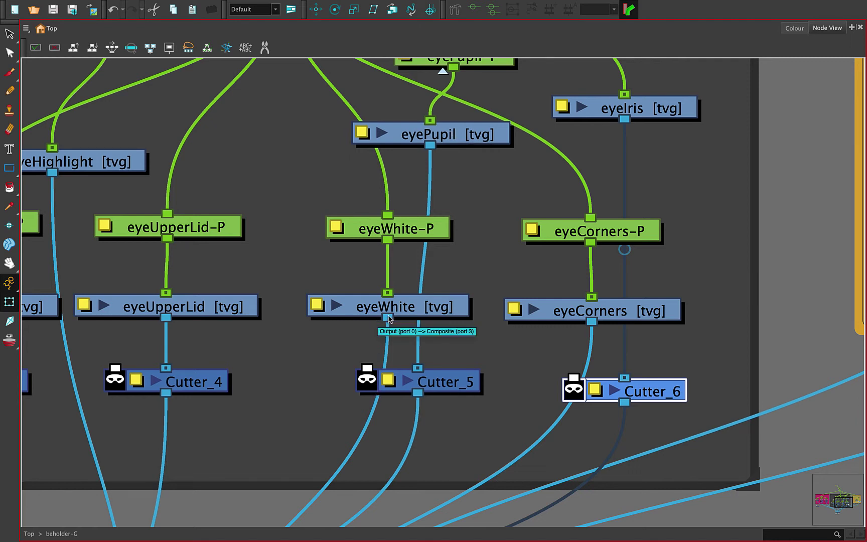
{"action": "left_click_drag", "start_coordinate": [387, 320], "coordinate": [367, 367]}
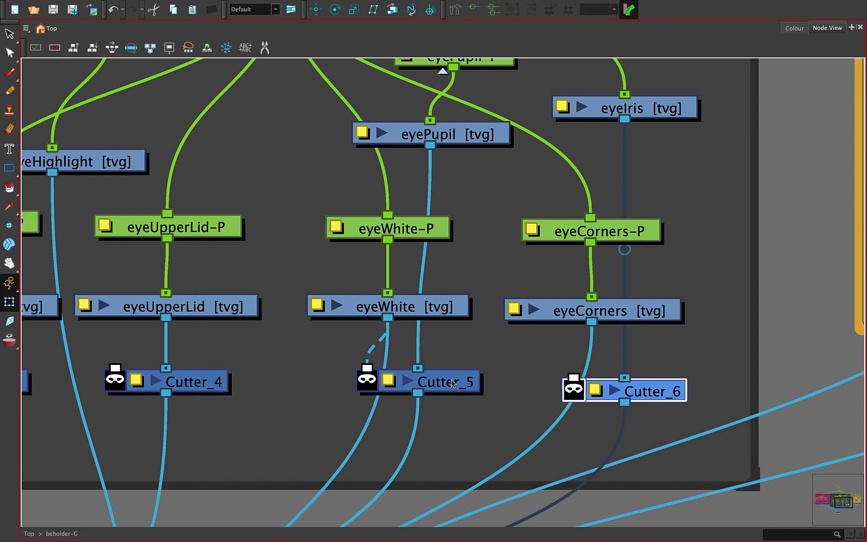
Step: Restore the full workspace layout and move the main eye's upper lid upward and its lower lid down to the left, off the eye
{"action": "key", "text": "super+f"}
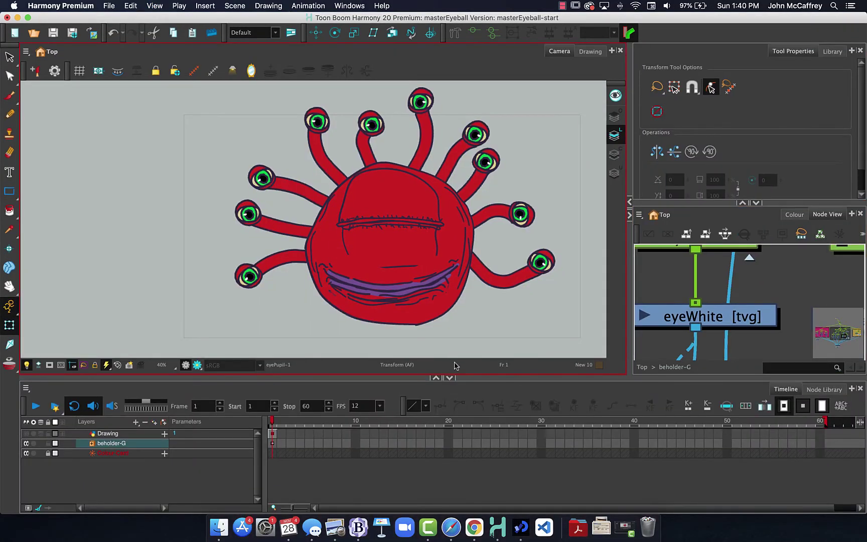
{"action": "left_click", "coordinate": [386, 203]}
{"action": "left_click_drag", "start_coordinate": [368, 197], "coordinate": [365, 157]}
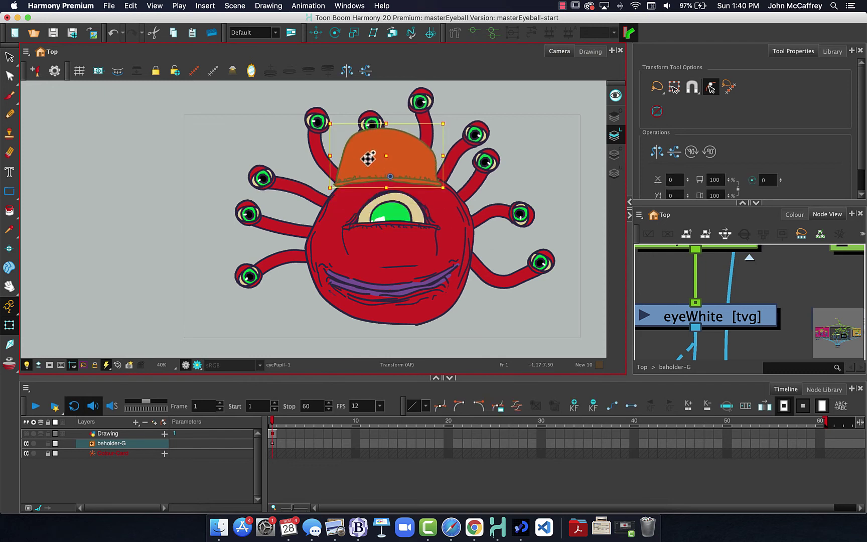
{"action": "left_click", "coordinate": [380, 240]}
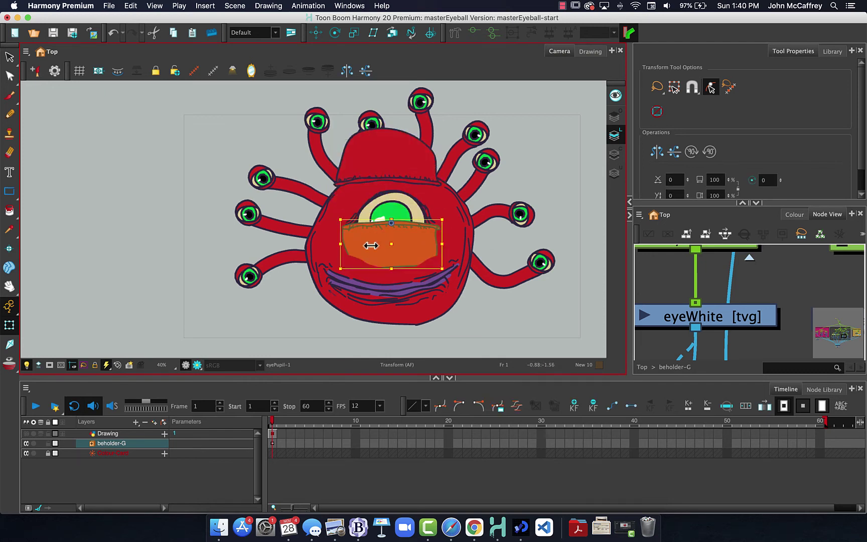
{"action": "left_click_drag", "start_coordinate": [364, 238], "coordinate": [284, 263]}
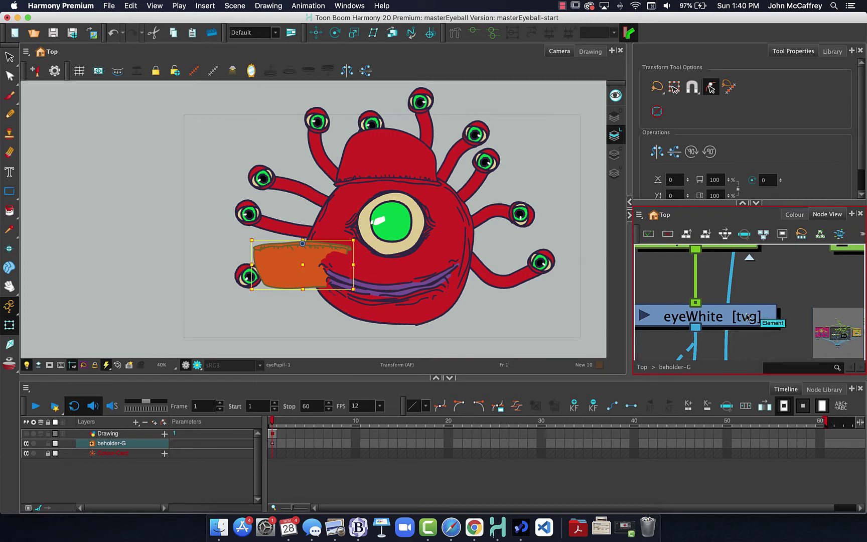
Step: Check Cutter_5's properties, and move the eyePupil drawing up and left past the edge of the eye white to test the mask
{"action": "left_click_drag", "start_coordinate": [747, 316], "coordinate": [762, 219]}
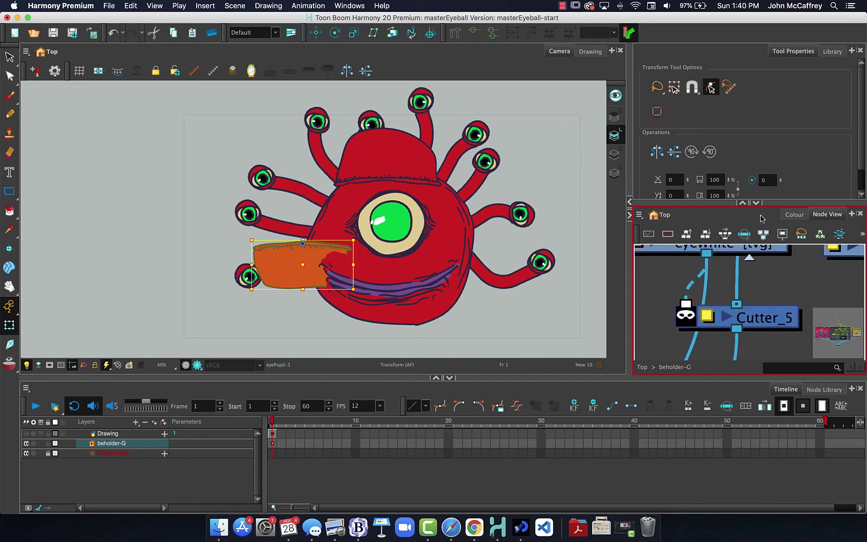
{"action": "left_click", "coordinate": [707, 315]}
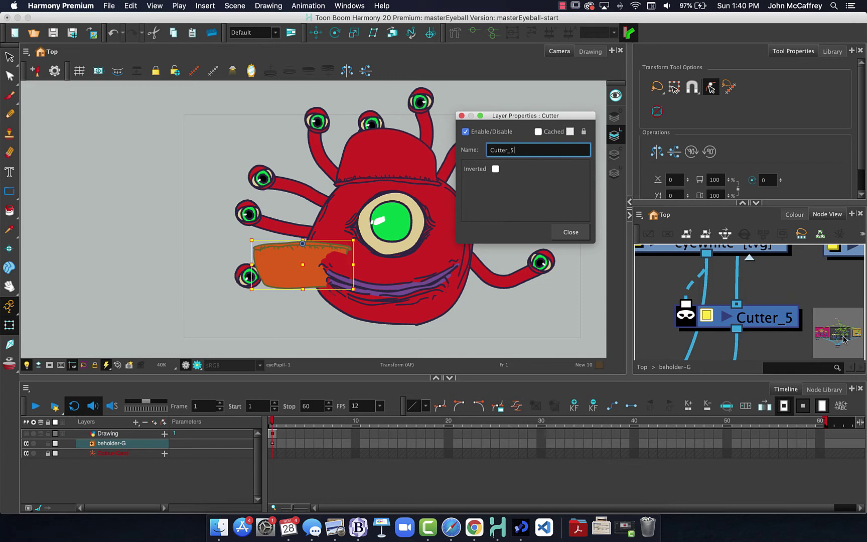
{"action": "left_click", "coordinate": [571, 232]}
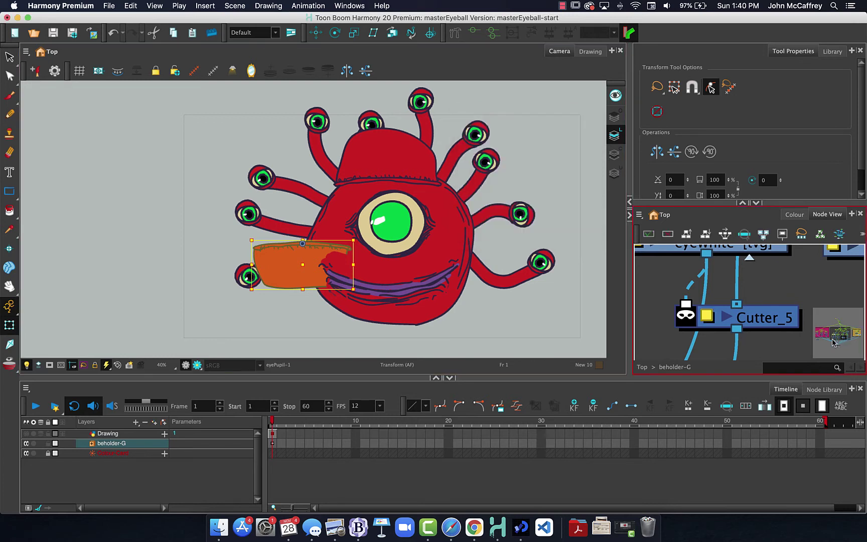
{"action": "scroll", "coordinate": [786, 302], "scroll_direction": "down", "scroll_amount": 2}
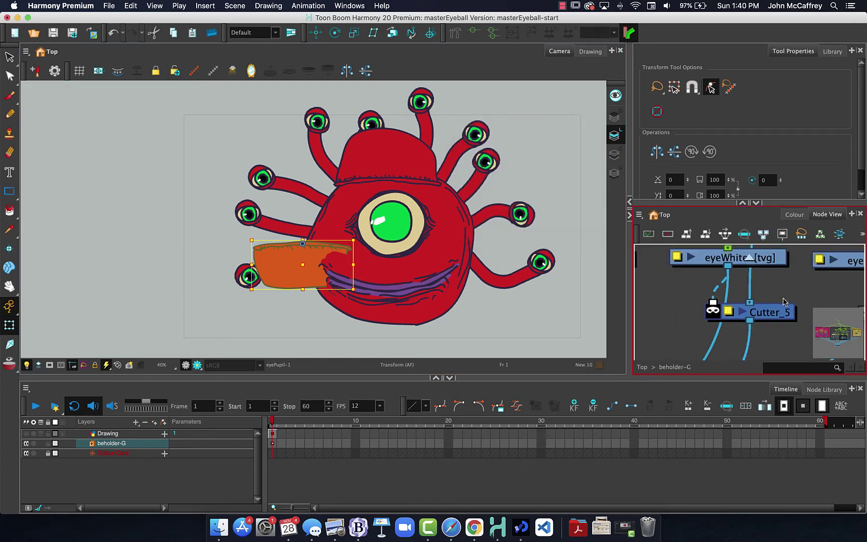
{"action": "scroll", "coordinate": [775, 290], "scroll_direction": "down", "scroll_amount": 2}
{"action": "left_click_drag", "start_coordinate": [780, 277], "coordinate": [767, 343]}
{"action": "left_click", "coordinate": [765, 257]}
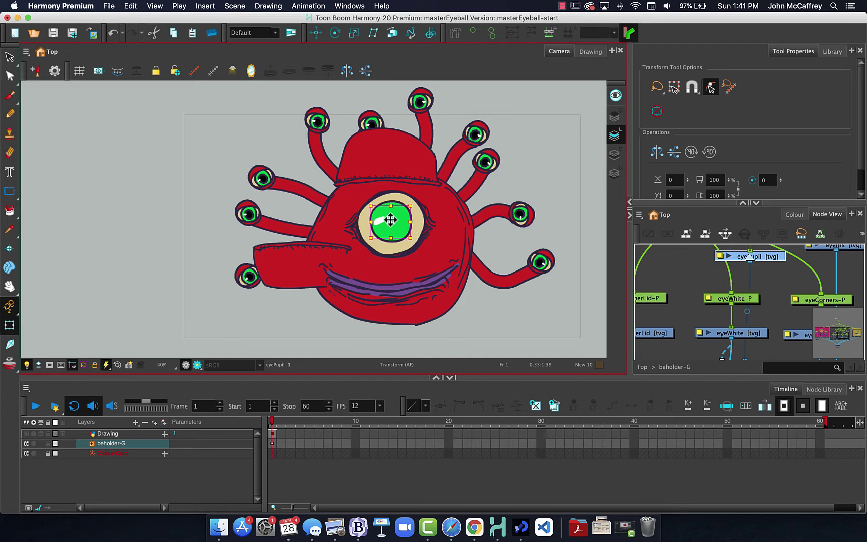
{"action": "mouse_move", "coordinate": [397, 229]}
{"action": "left_mouse_down"}
{"action": "mouse_move", "coordinate": [271, 217]}
{"action": "mouse_move", "coordinate": [367, 228]}
{"action": "mouse_move", "coordinate": [364, 199]}
{"action": "mouse_move", "coordinate": [386, 213]}
{"action": "mouse_move", "coordinate": [364, 192]}
{"action": "mouse_move", "coordinate": [393, 224]}
{"action": "mouse_move", "coordinate": [353, 199]}
{"action": "mouse_move", "coordinate": [395, 229]}
{"action": "mouse_move", "coordinate": [448, 232]}
{"action": "mouse_move", "coordinate": [341, 221]}
{"action": "mouse_move", "coordinate": [445, 223]}
{"action": "mouse_move", "coordinate": [333, 226]}
{"action": "mouse_move", "coordinate": [338, 218]}
{"action": "mouse_move", "coordinate": [445, 220]}
{"action": "mouse_move", "coordinate": [353, 218]}
{"action": "mouse_move", "coordinate": [397, 220]}
{"action": "mouse_move", "coordinate": [360, 217]}
{"action": "mouse_move", "coordinate": [367, 217]}
{"action": "left_mouse_up"}
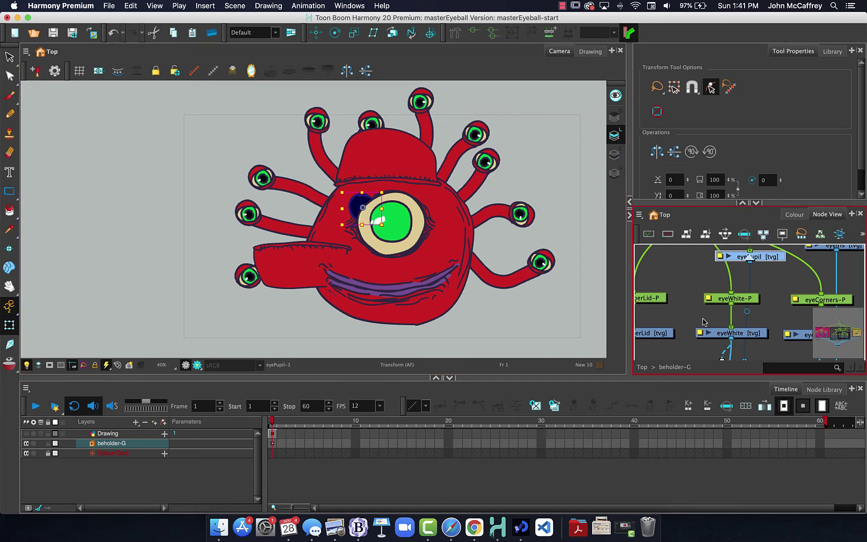
Step: Turn on Inverted for Cutter_5 and move the pupil back inside the iris of the main eye
{"action": "left_click_drag", "start_coordinate": [703, 323], "coordinate": [700, 286]}
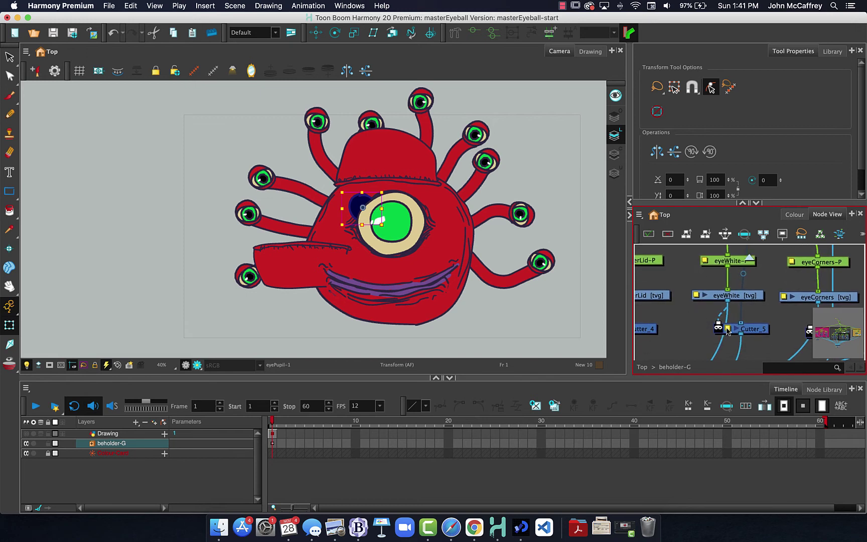
{"action": "left_click", "coordinate": [727, 328]}
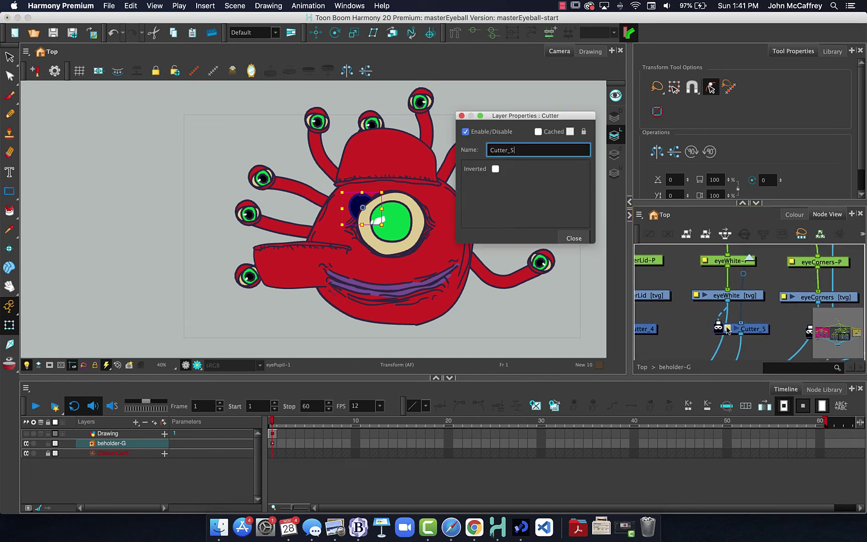
{"action": "left_click", "coordinate": [496, 169]}
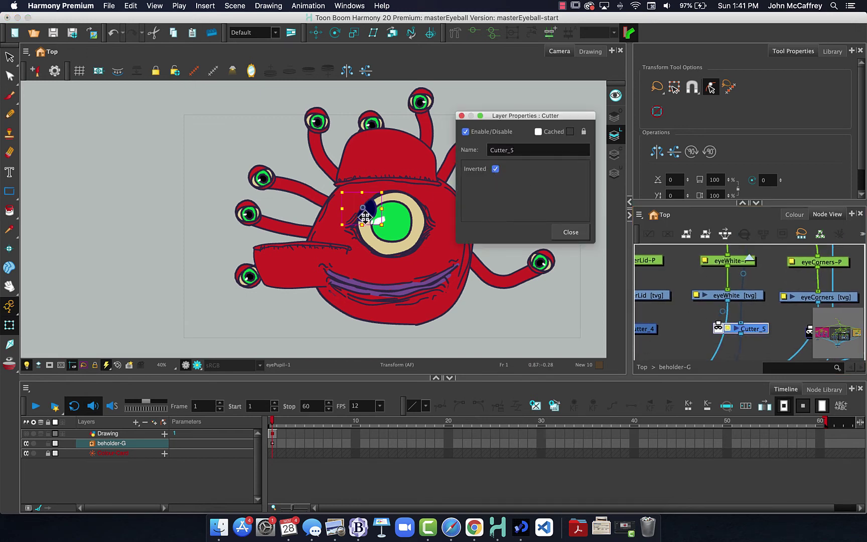
{"action": "mouse_move", "coordinate": [367, 218]}
{"action": "left_mouse_down"}
{"action": "mouse_move", "coordinate": [396, 222]}
{"action": "mouse_move", "coordinate": [360, 224]}
{"action": "mouse_move", "coordinate": [366, 248]}
{"action": "mouse_move", "coordinate": [412, 255]}
{"action": "mouse_move", "coordinate": [424, 205]}
{"action": "mouse_move", "coordinate": [373, 200]}
{"action": "mouse_move", "coordinate": [413, 242]}
{"action": "mouse_move", "coordinate": [380, 197]}
{"action": "mouse_move", "coordinate": [408, 242]}
{"action": "mouse_move", "coordinate": [367, 235]}
{"action": "mouse_move", "coordinate": [370, 254]}
{"action": "mouse_move", "coordinate": [357, 263]}
{"action": "mouse_move", "coordinate": [368, 238]}
{"action": "mouse_move", "coordinate": [375, 252]}
{"action": "mouse_move", "coordinate": [415, 242]}
{"action": "mouse_move", "coordinate": [421, 227]}
{"action": "mouse_move", "coordinate": [404, 212]}
{"action": "left_mouse_up"}
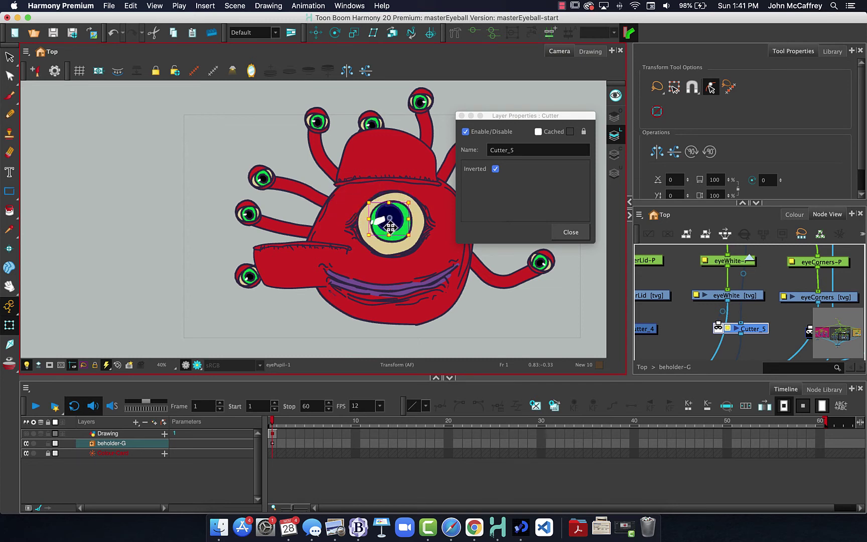
Step: Test the mask by moving the iris and pupil over the eye white's upper edge and back to the centre, and close Cutter_5's properties
{"action": "left_click", "coordinate": [183, 170]}
{"action": "left_click", "coordinate": [385, 238]}
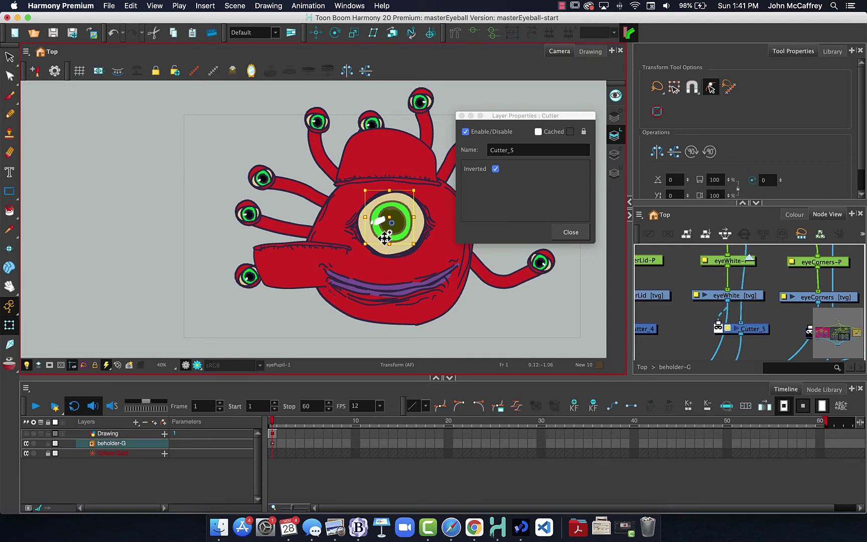
{"action": "left_click_drag", "start_coordinate": [385, 238], "coordinate": [369, 235]}
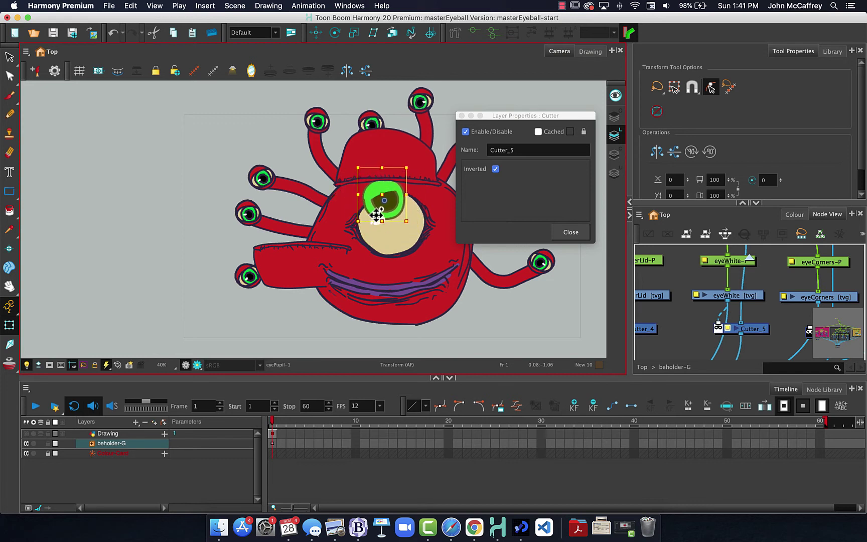
{"action": "left_click_drag", "start_coordinate": [376, 217], "coordinate": [384, 238]}
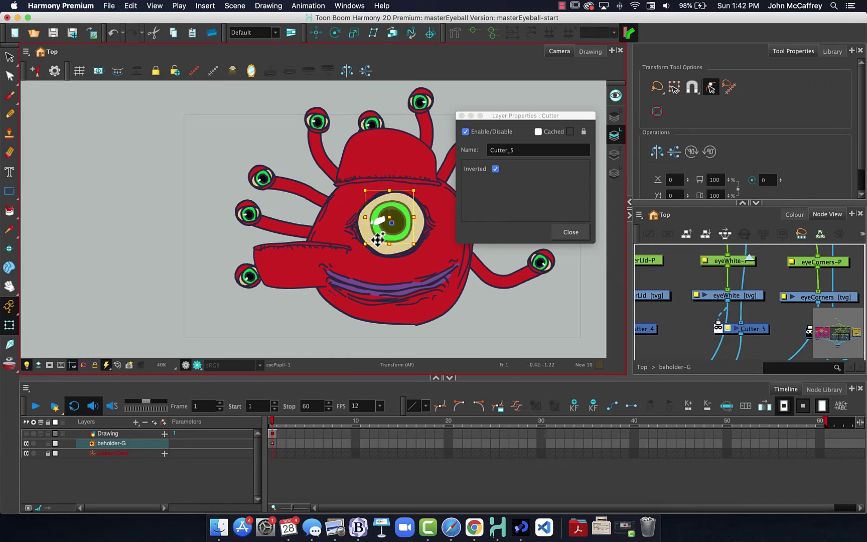
{"action": "left_click", "coordinate": [570, 232]}
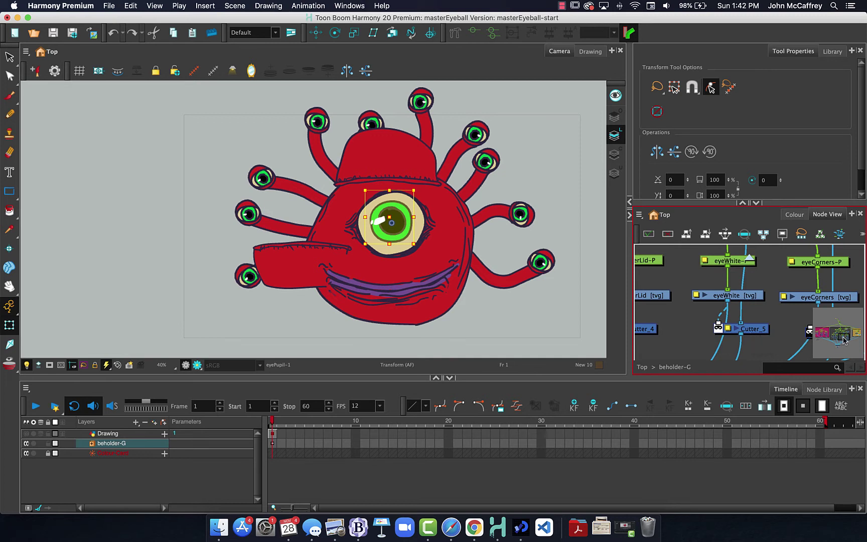
Step: Connect the eyeWhite output to Cutter_6's matte port and turn on Inverted for Cutter_6
{"action": "left_click_drag", "start_coordinate": [844, 340], "coordinate": [847, 343]}
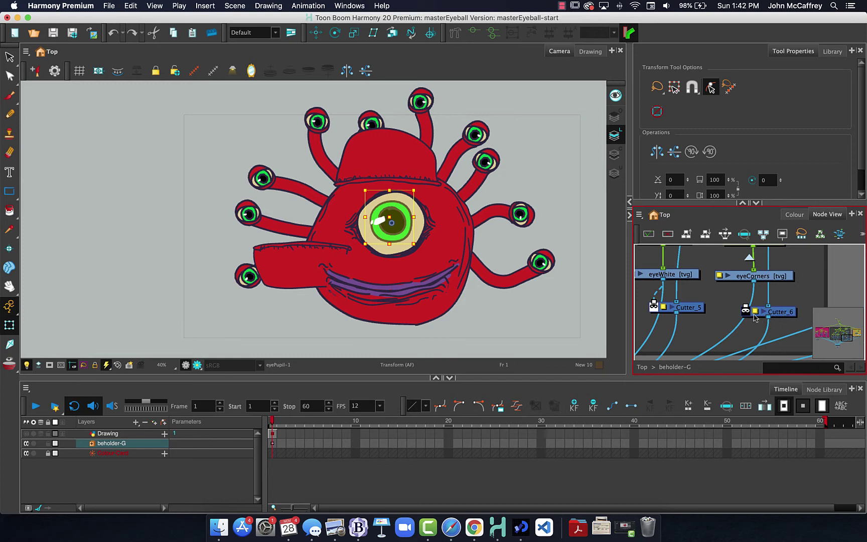
{"action": "left_click", "coordinate": [780, 315]}
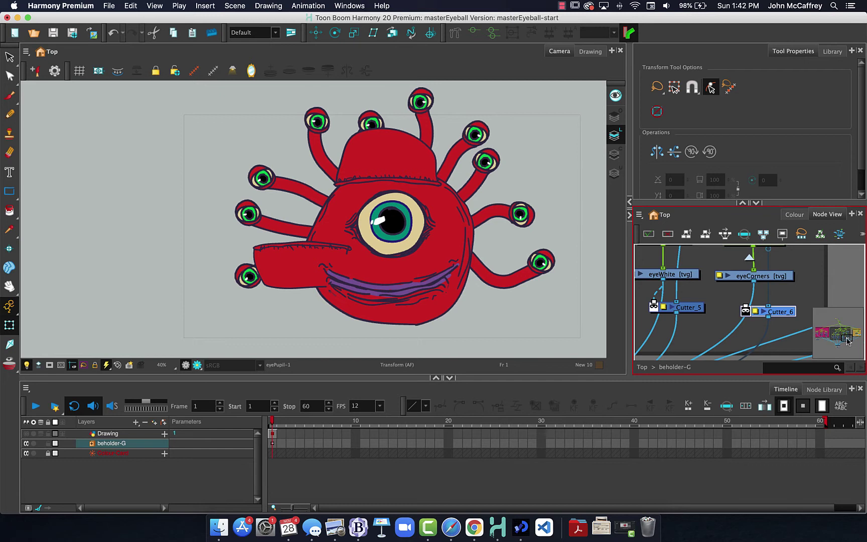
{"action": "left_click_drag", "start_coordinate": [847, 340], "coordinate": [847, 342]}
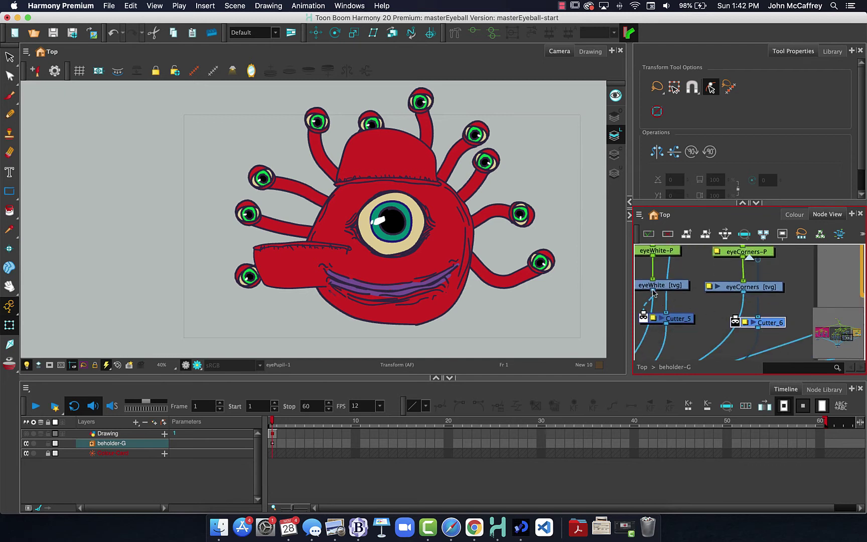
{"action": "left_click_drag", "start_coordinate": [653, 293], "coordinate": [735, 320]}
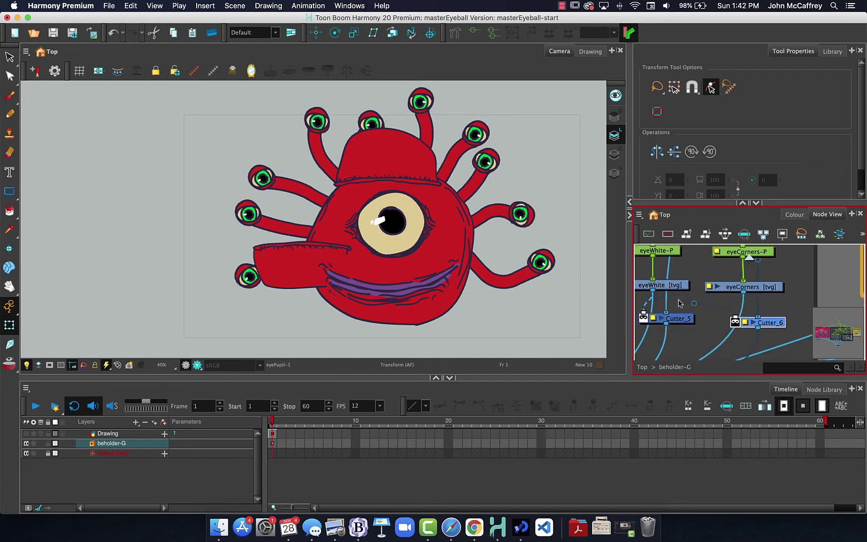
{"action": "left_click", "coordinate": [745, 322]}
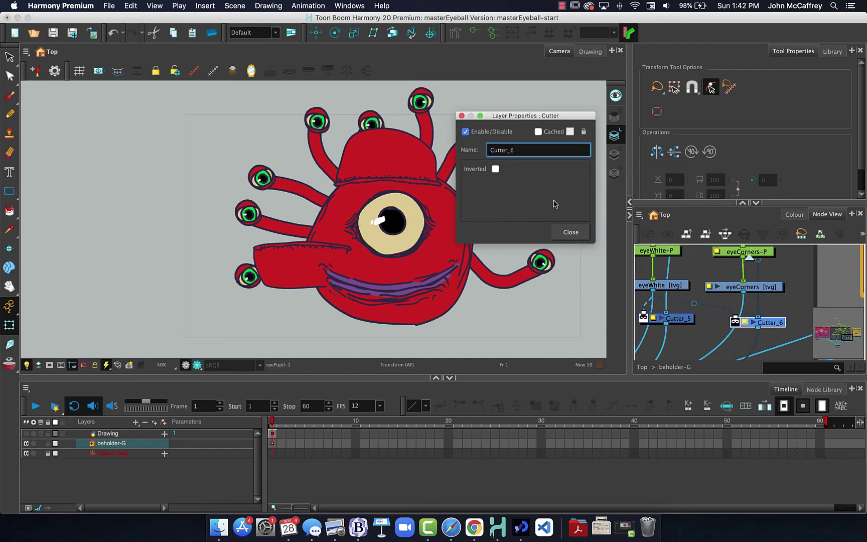
{"action": "left_click", "coordinate": [495, 169]}
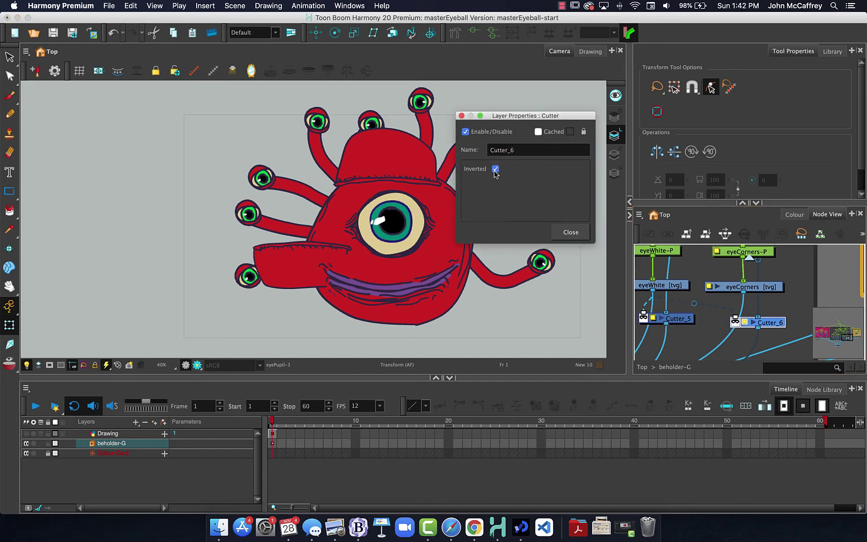
{"action": "left_click", "coordinate": [566, 234]}
Step: Move the main eye's iris and pupil together to the lower-right edge of the eye white to test both masks
{"action": "left_click", "coordinate": [194, 235]}
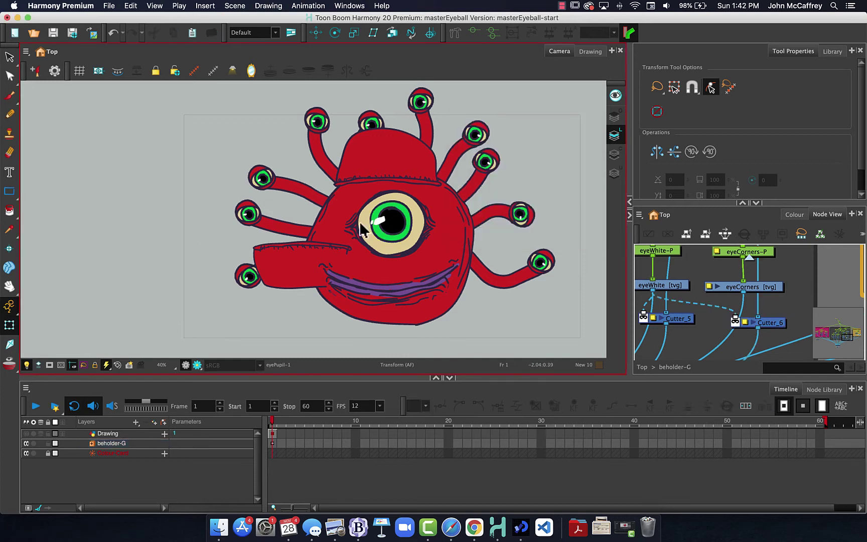
{"action": "left_click", "coordinate": [400, 228]}
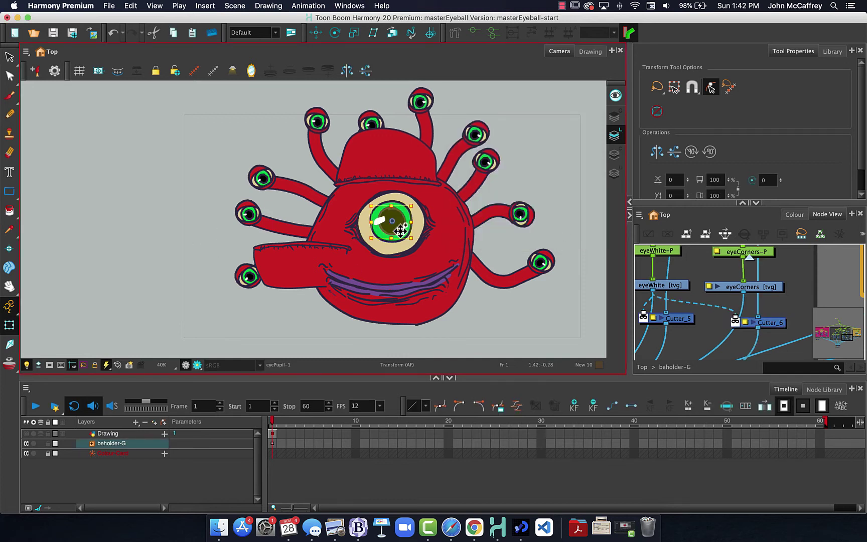
{"action": "left_click", "coordinate": [135, 217]}
{"action": "left_click", "coordinate": [385, 239]}
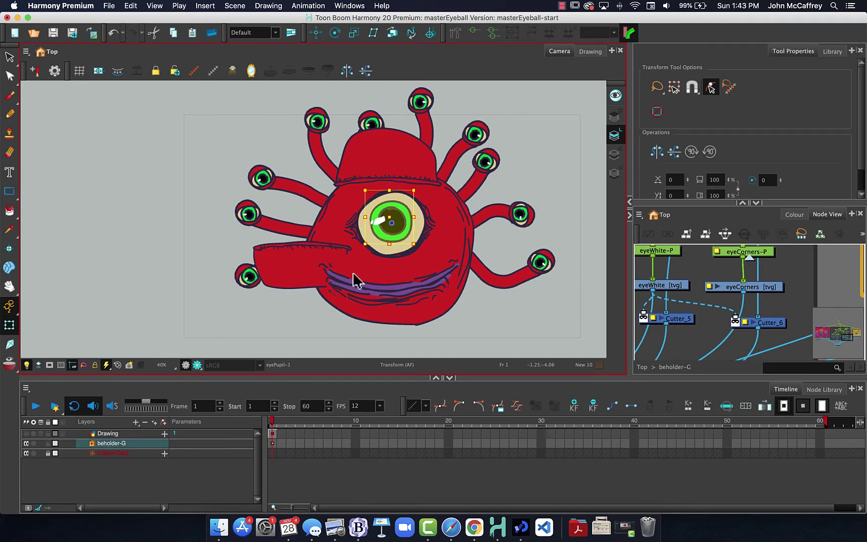
{"action": "left_click_drag", "start_coordinate": [381, 234], "coordinate": [396, 246]}
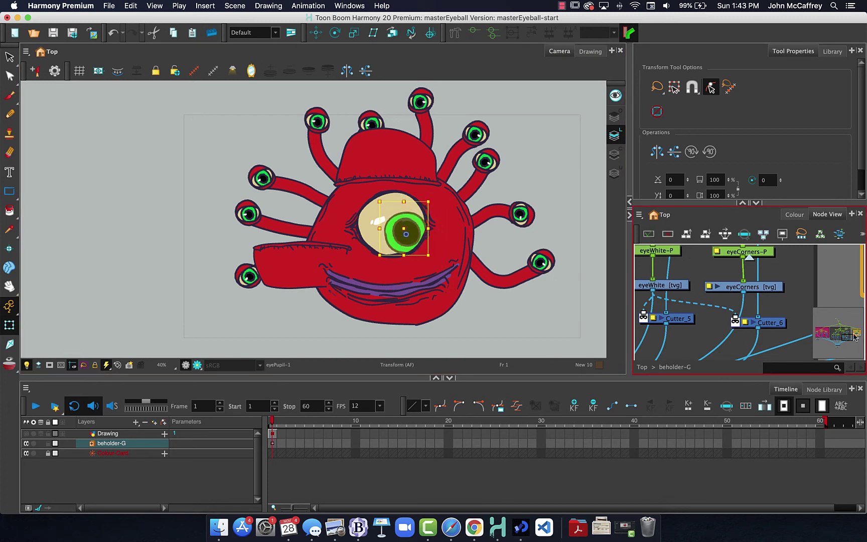
Step: Disable the eyeCorners drawing node in the eye group of the beholder-G node network
{"action": "mouse_move", "coordinate": [847, 339]}
{"action": "left_mouse_down"}
{"action": "mouse_move", "coordinate": [836, 333]}
{"action": "mouse_move", "coordinate": [837, 340]}
{"action": "mouse_move", "coordinate": [838, 330]}
{"action": "mouse_move", "coordinate": [835, 344]}
{"action": "left_mouse_up"}
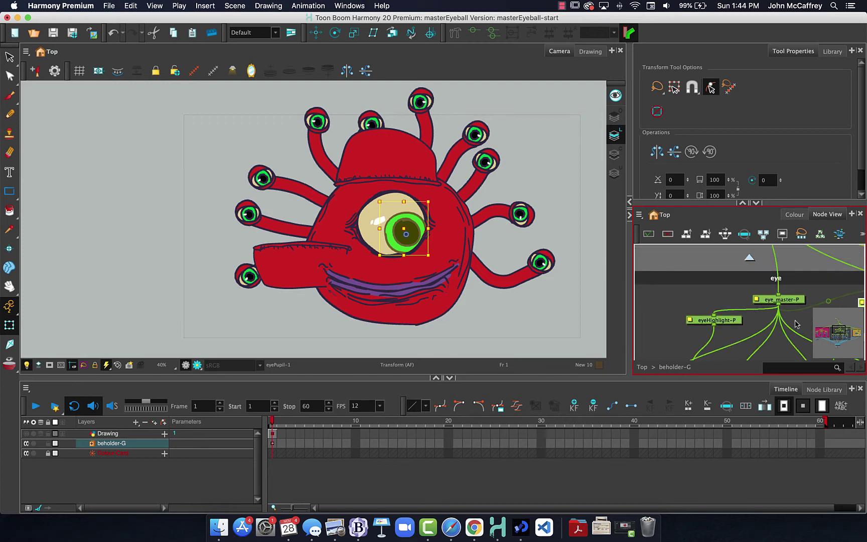
{"action": "key", "text": "o"}
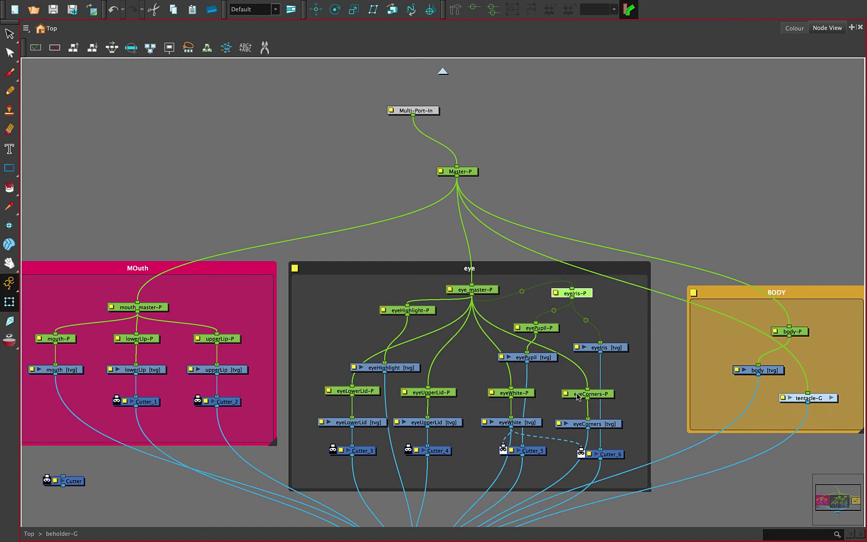
{"action": "left_click", "coordinate": [572, 425]}
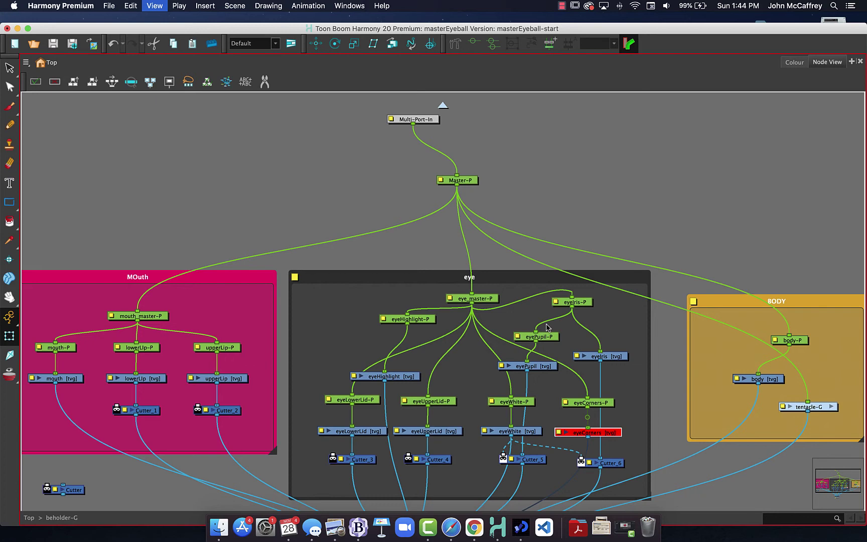
{"action": "key", "text": "grave"}
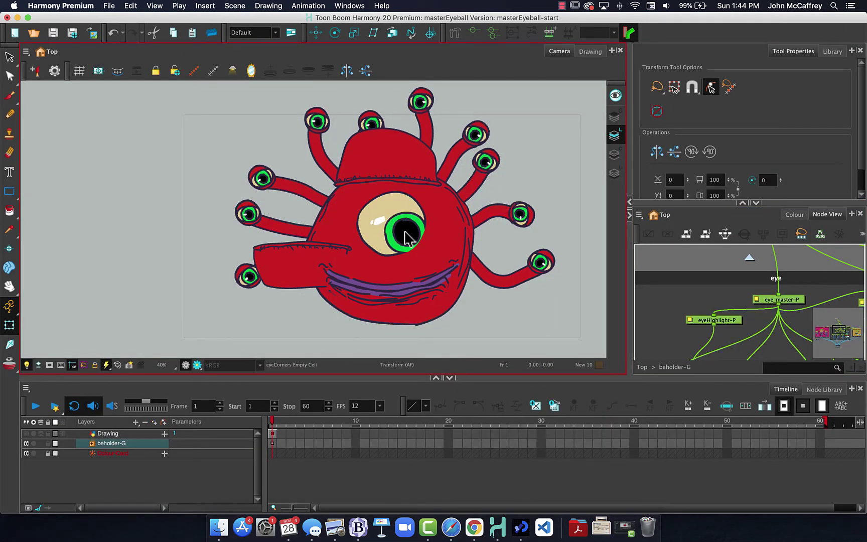
Step: Move the main eye's iris and pupil over the lower-right edge of the eye white to check how its outline is covered
{"action": "left_click", "coordinate": [388, 232]}
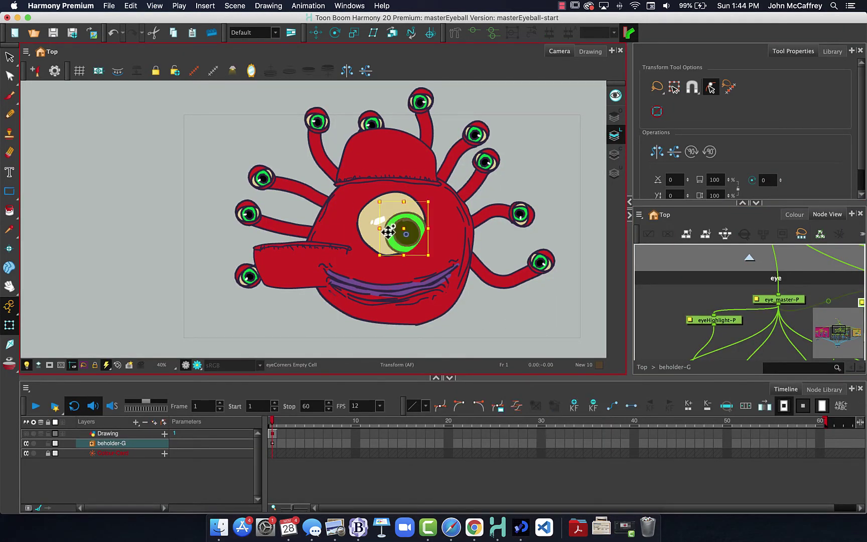
{"action": "mouse_move", "coordinate": [388, 232]}
{"action": "left_mouse_down"}
{"action": "mouse_move", "coordinate": [340, 218]}
{"action": "mouse_move", "coordinate": [380, 231]}
{"action": "mouse_move", "coordinate": [380, 215]}
{"action": "mouse_move", "coordinate": [383, 226]}
{"action": "left_mouse_up"}
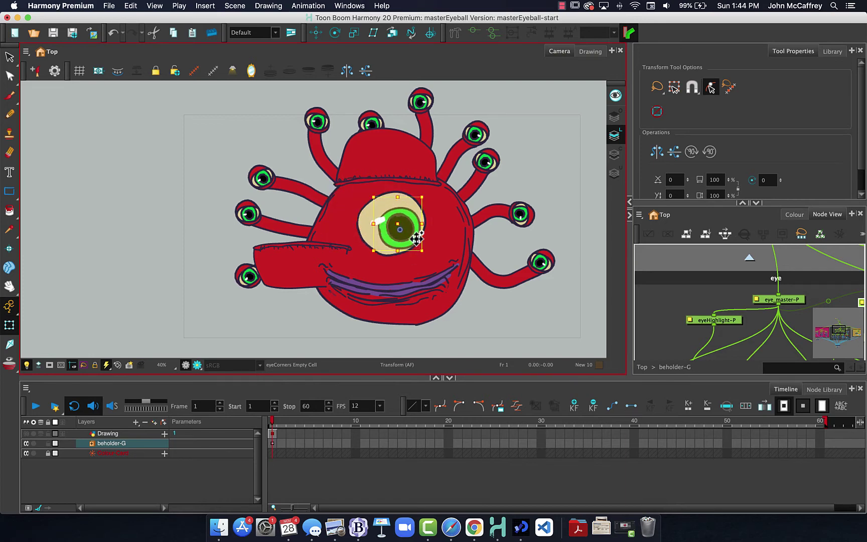
{"action": "scroll", "coordinate": [416, 238], "scroll_direction": "up", "scroll_amount": 5}
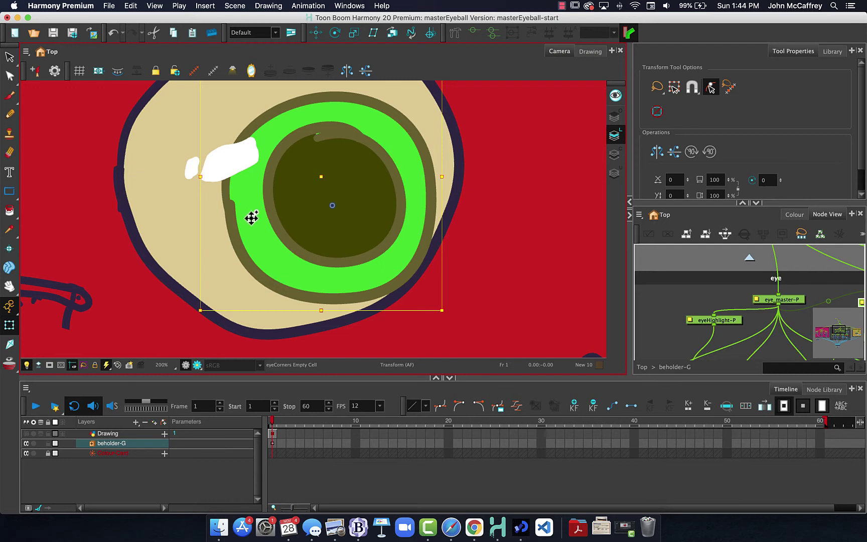
{"action": "left_click_drag", "start_coordinate": [251, 217], "coordinate": [295, 244]}
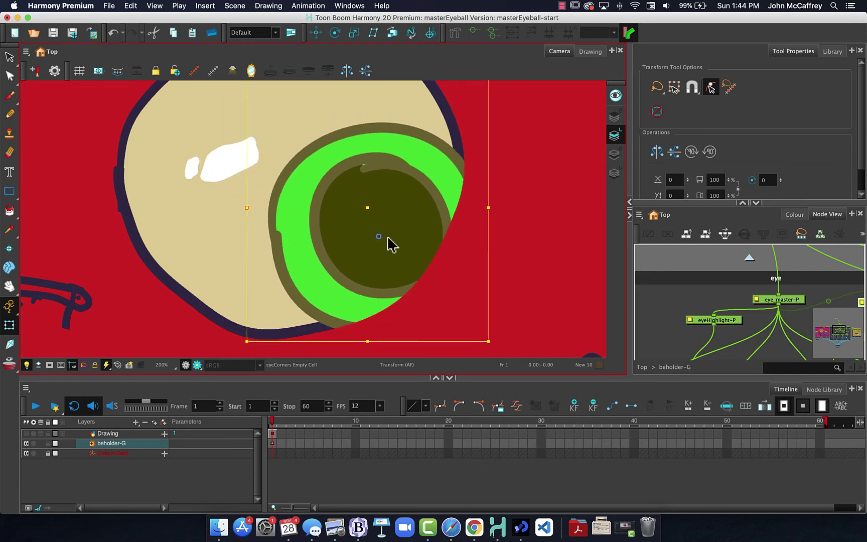
{"action": "left_click", "coordinate": [539, 229]}
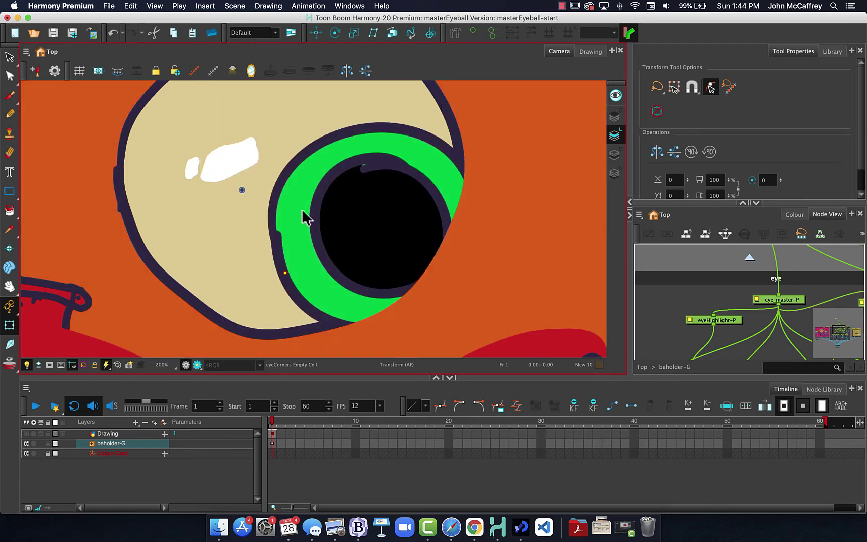
{"action": "left_click", "coordinate": [185, 311]}
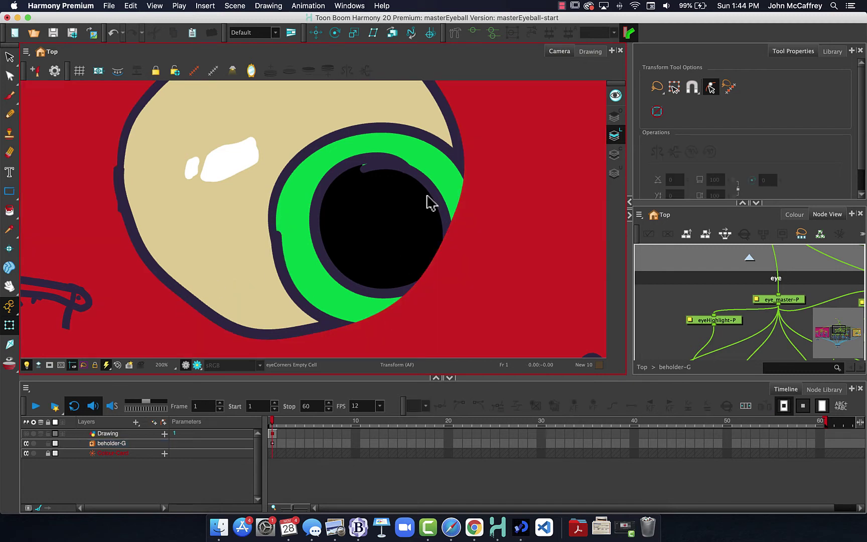
Step: Move the main eye's iris and pupil back to the centre of the eye white
{"action": "left_click", "coordinate": [294, 212]}
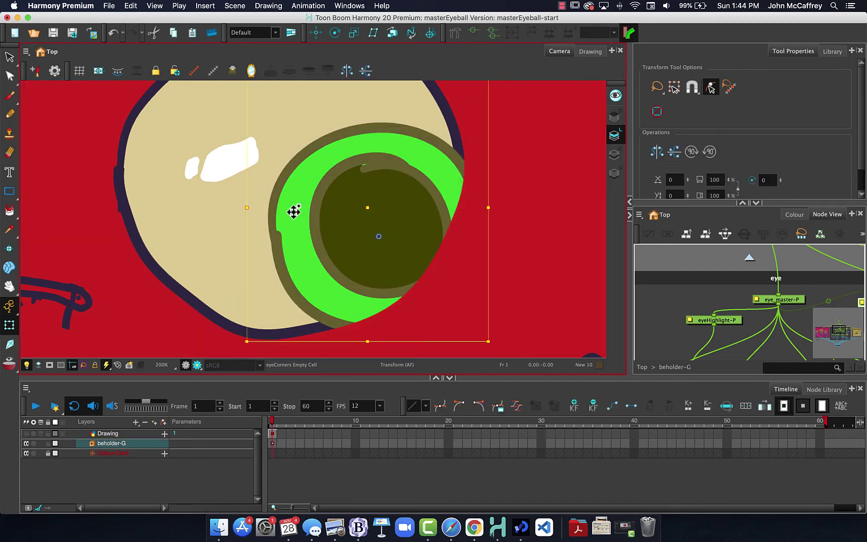
{"action": "left_click_drag", "start_coordinate": [286, 203], "coordinate": [200, 153]}
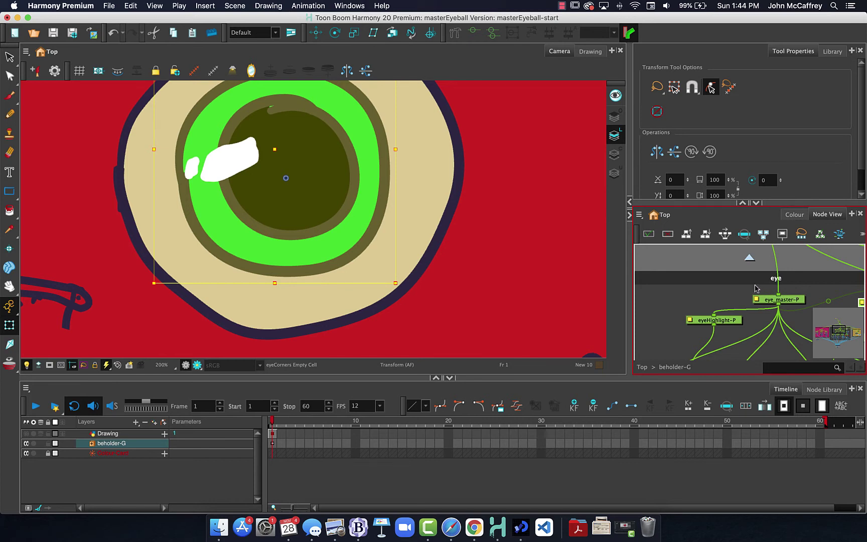
{"action": "scroll", "coordinate": [757, 289], "scroll_direction": "down", "scroll_amount": 3}
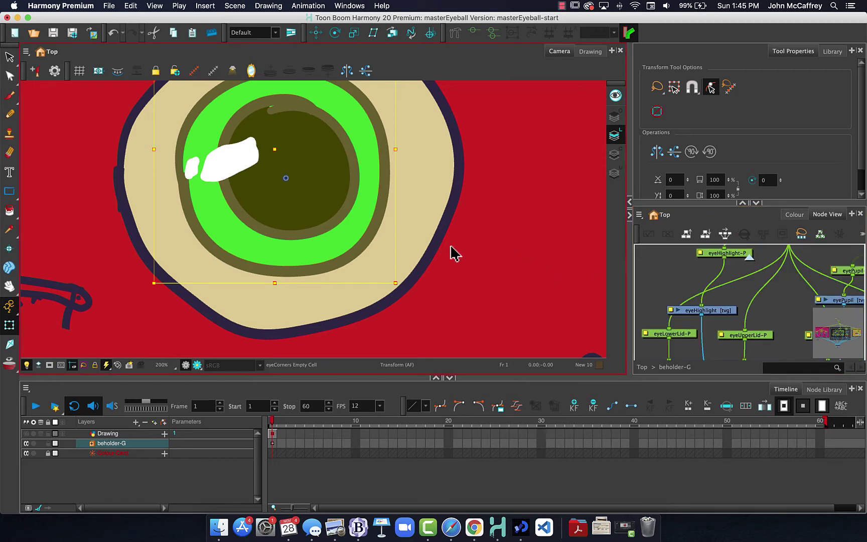
{"action": "key", "text": "shift+m"}
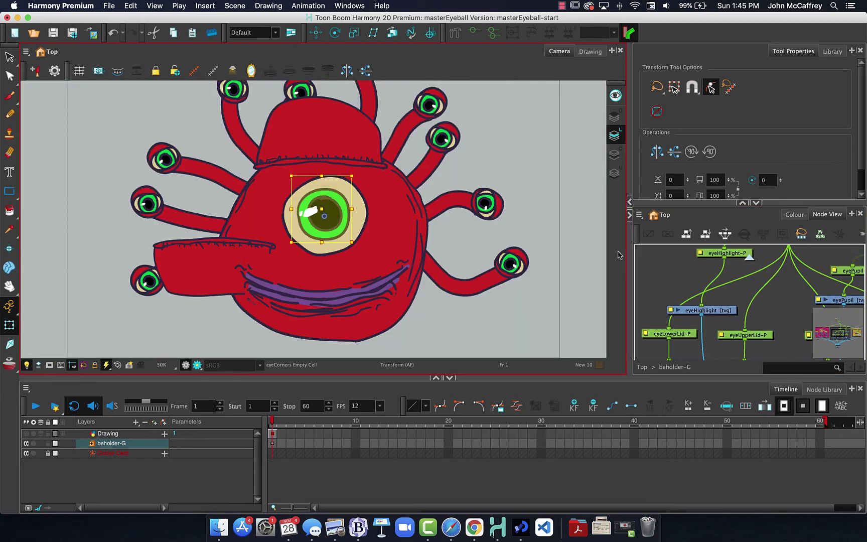
Step: Examine the Colour Art and Line Art layers of the eyeCorners drawing in the Drawing view
{"action": "left_click_drag", "start_coordinate": [838, 335], "coordinate": [845, 337]}
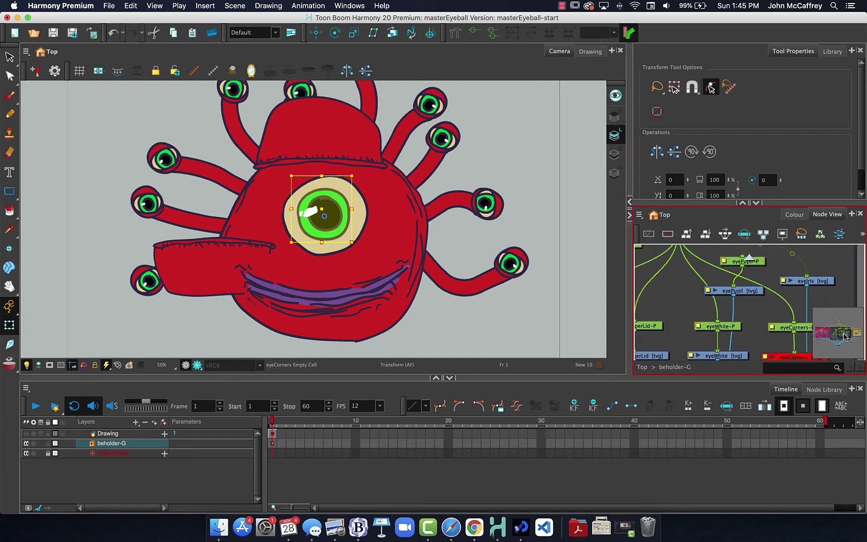
{"action": "left_click", "coordinate": [363, 208]}
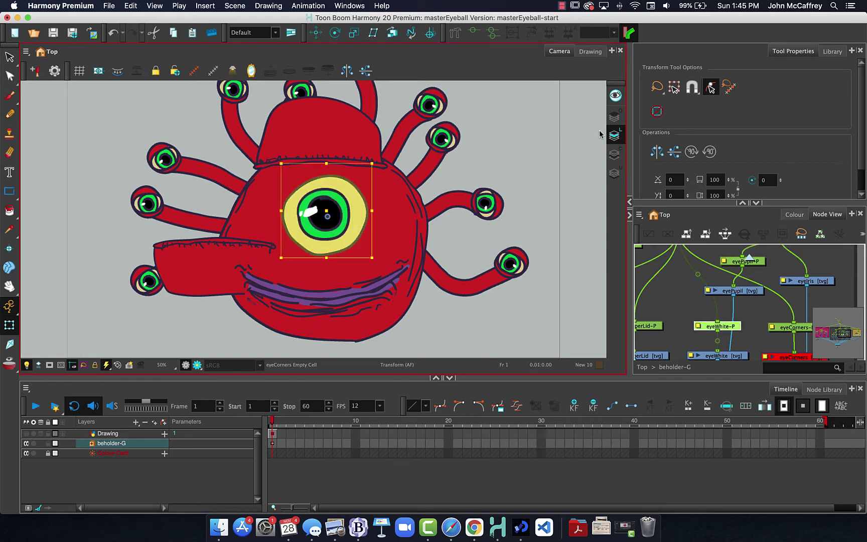
{"action": "left_click", "coordinate": [616, 136]}
{"action": "left_click", "coordinate": [616, 157]}
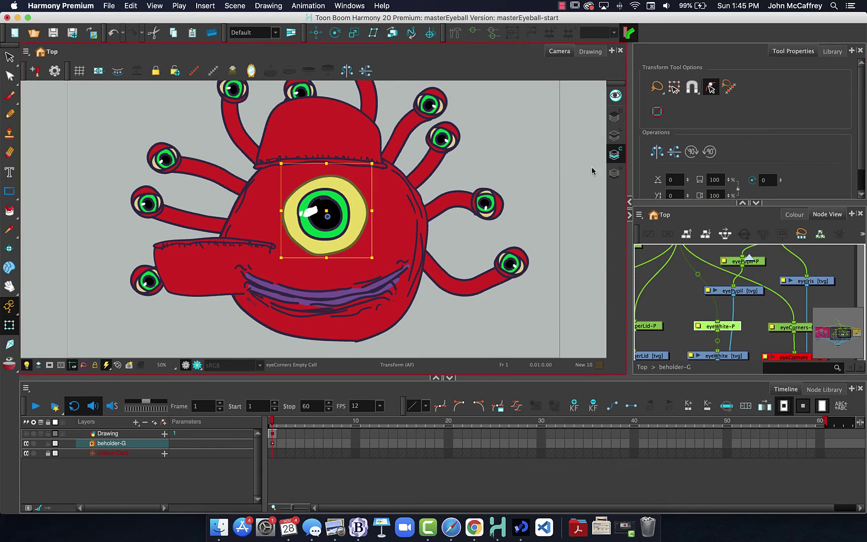
{"action": "left_click", "coordinate": [593, 53]}
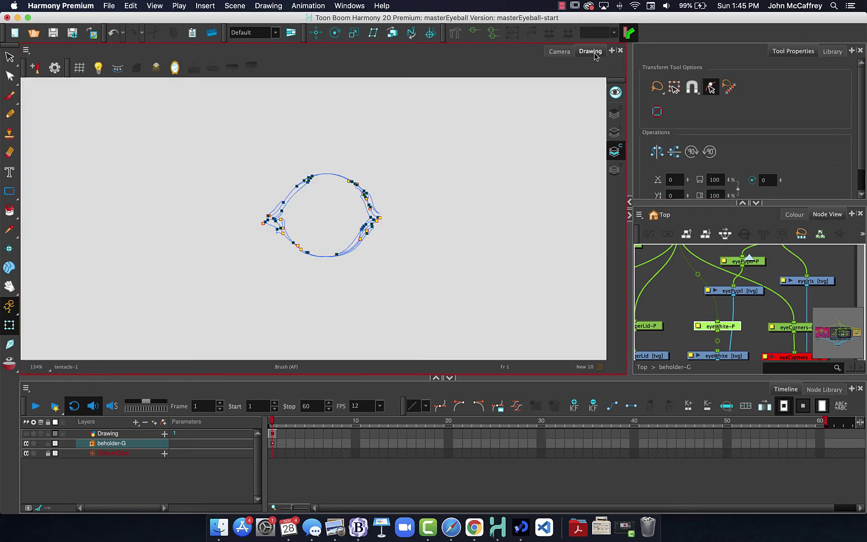
{"action": "left_click", "coordinate": [616, 133]}
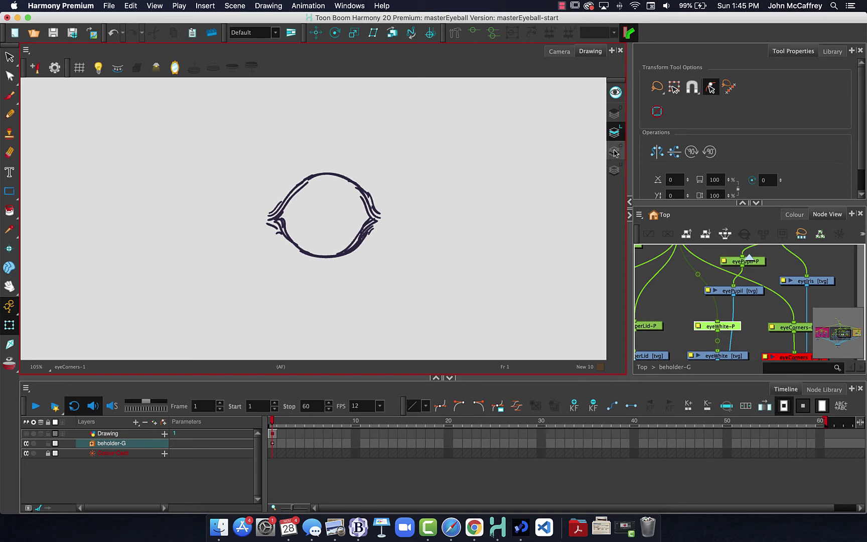
{"action": "left_click", "coordinate": [753, 363]}
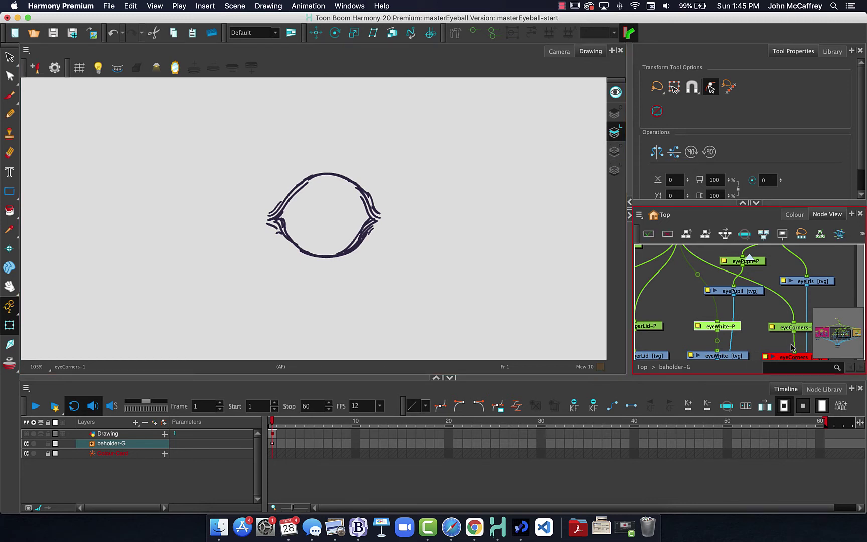
Step: Compare the eyeWhite drawing's Colour Art and Line Art layers, then return to the Camera view
{"action": "left_click", "coordinate": [727, 356]}
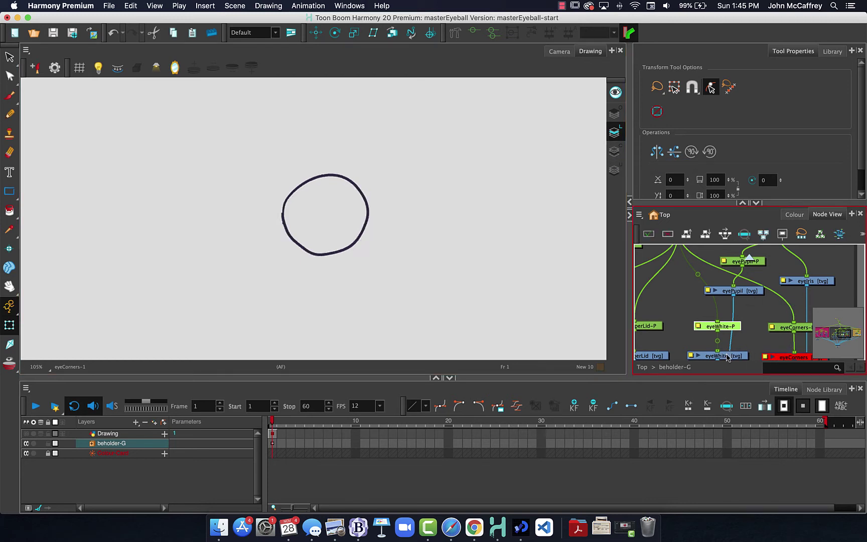
{"action": "left_click", "coordinate": [616, 151]}
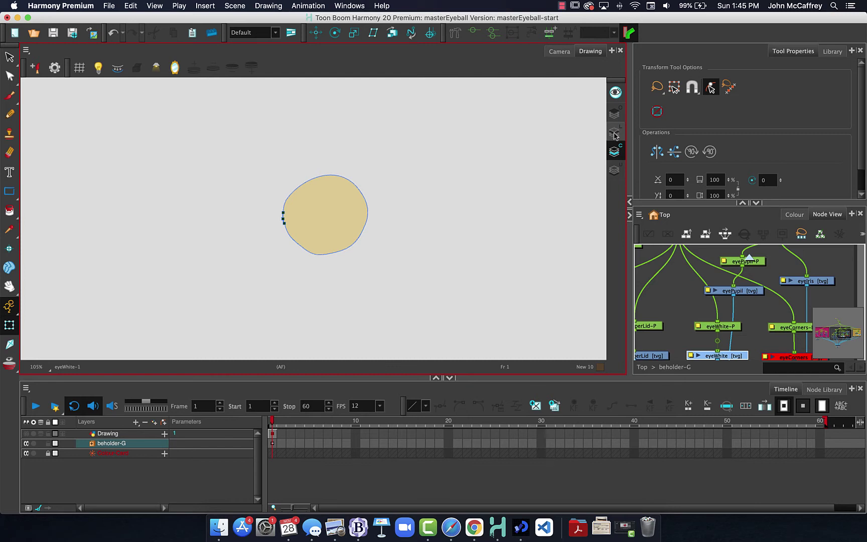
{"action": "left_click", "coordinate": [615, 134]}
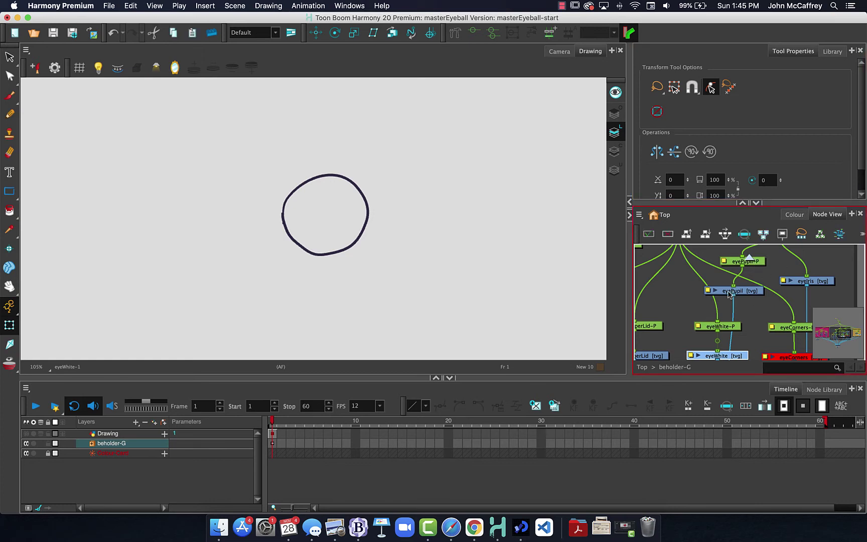
{"action": "left_click", "coordinate": [565, 53]}
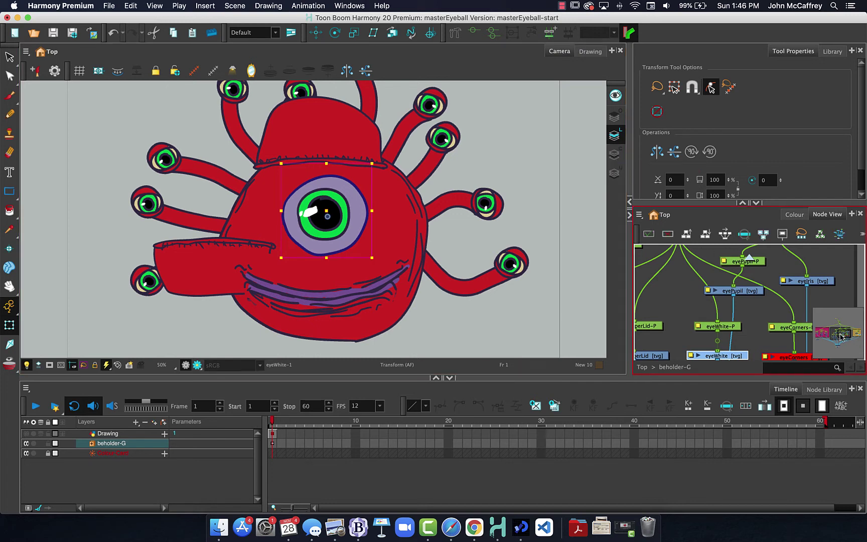
Step: Trace the iris connection from the eyeIris drawing through Cutter_6 down to its port on the Composite node
{"action": "left_click_drag", "start_coordinate": [841, 337], "coordinate": [840, 339]}
{"action": "left_click_drag", "start_coordinate": [840, 341], "coordinate": [842, 336]}
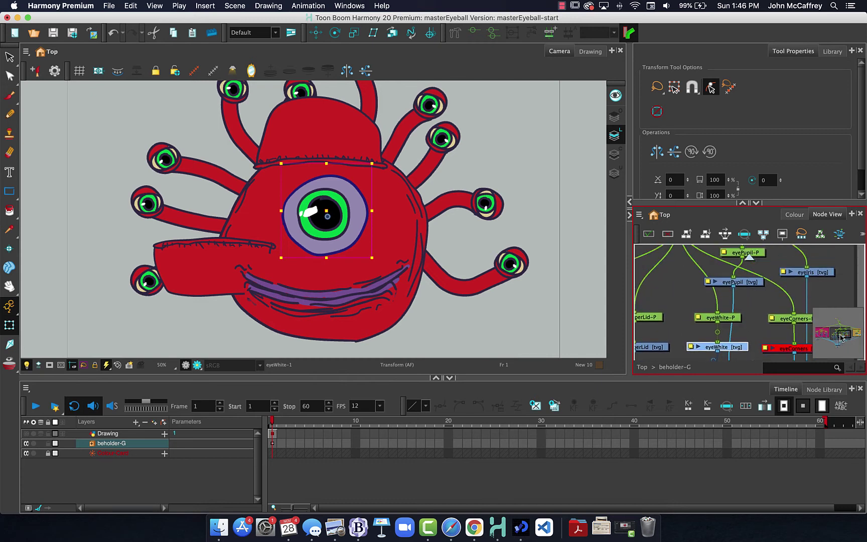
{"action": "left_click", "coordinate": [816, 272]}
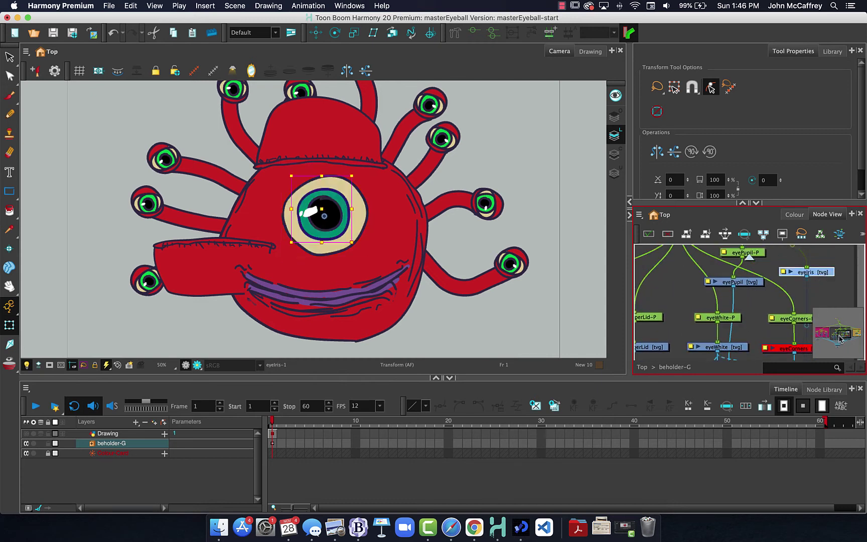
{"action": "left_click_drag", "start_coordinate": [845, 337], "coordinate": [846, 341]}
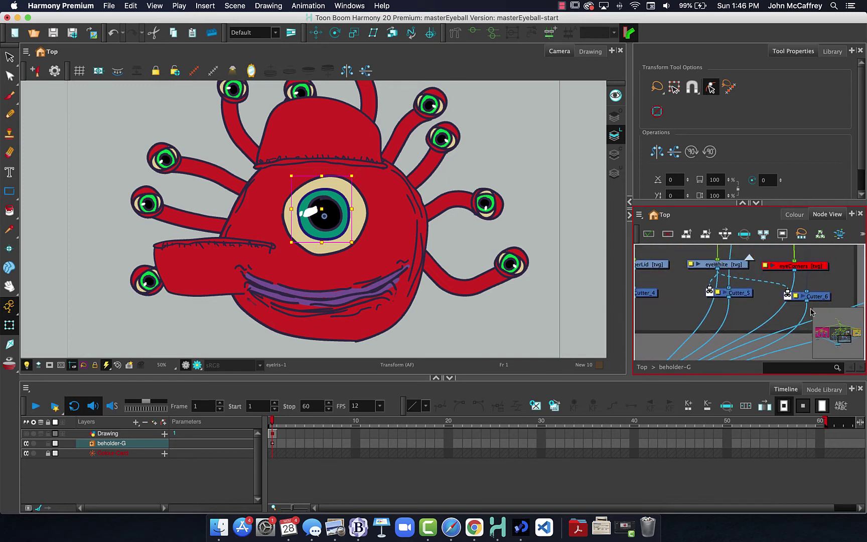
{"action": "left_click", "coordinate": [814, 297]}
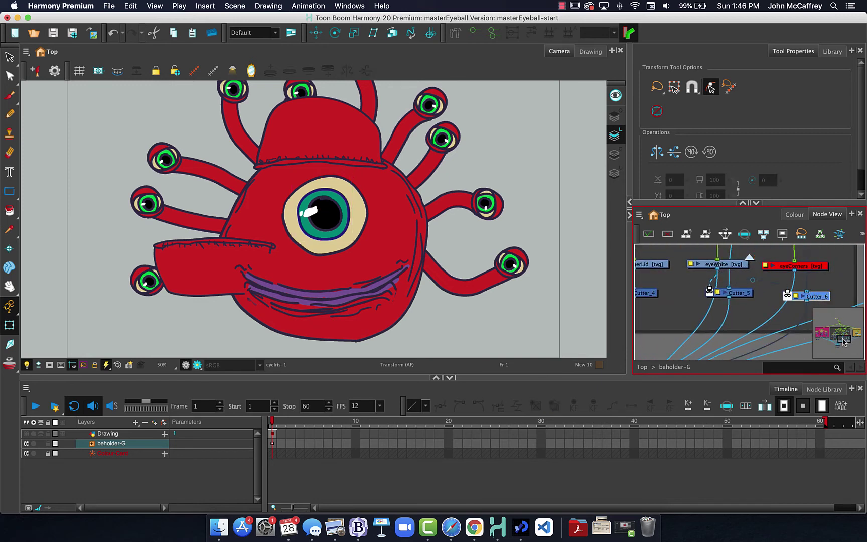
{"action": "left_click_drag", "start_coordinate": [843, 342], "coordinate": [840, 347]}
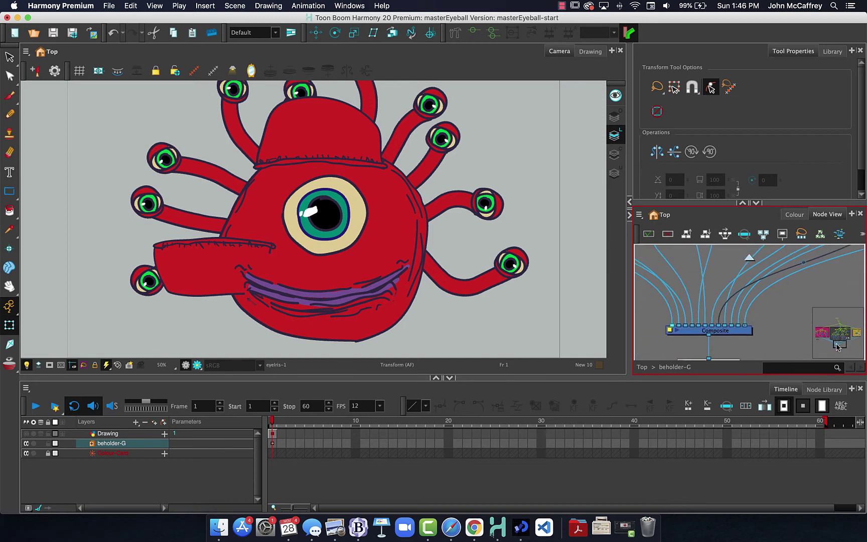
{"action": "left_click", "coordinate": [724, 327]}
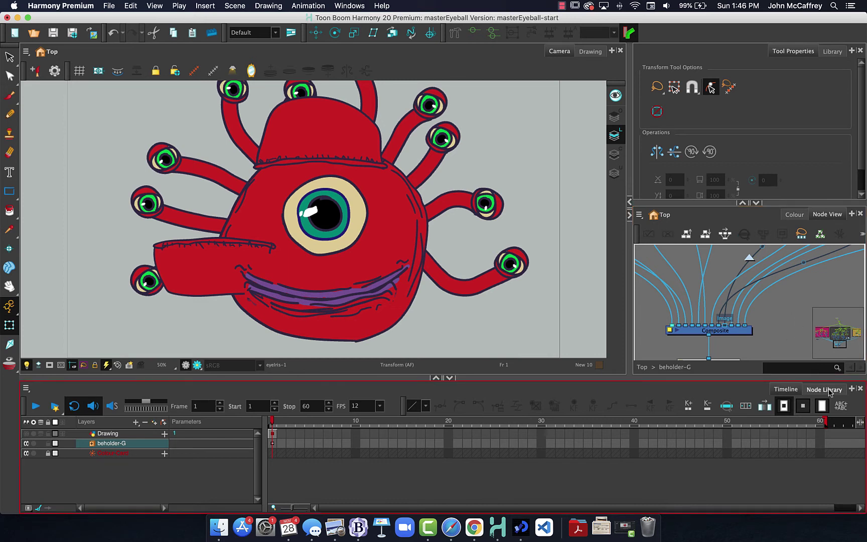
Step: Search the Node Library for "line" and add a Line-Art node beside the Composite node
{"action": "left_click", "coordinate": [826, 390]}
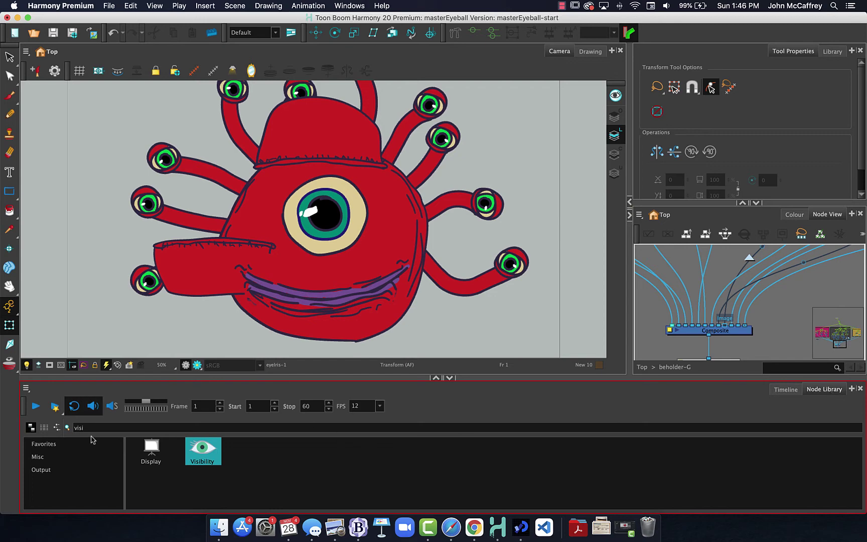
{"action": "left_click", "coordinate": [65, 426]}
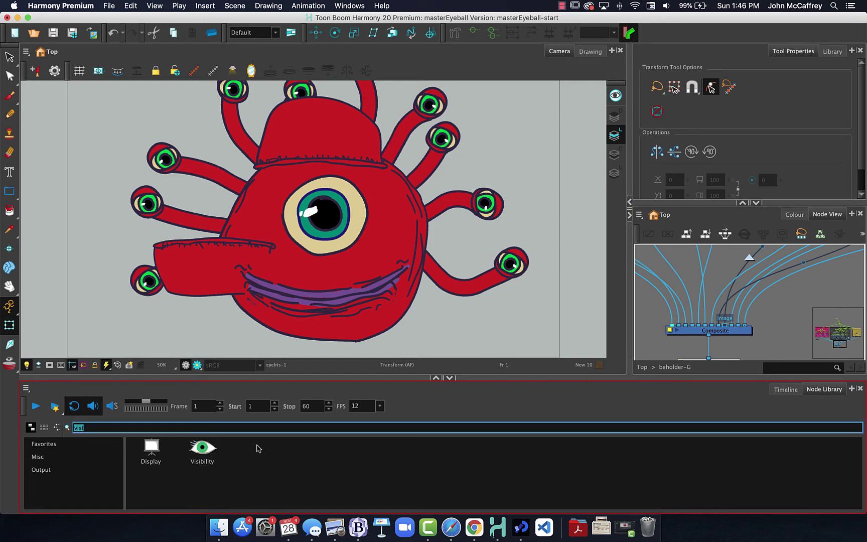
{"action": "type", "text": "line"}
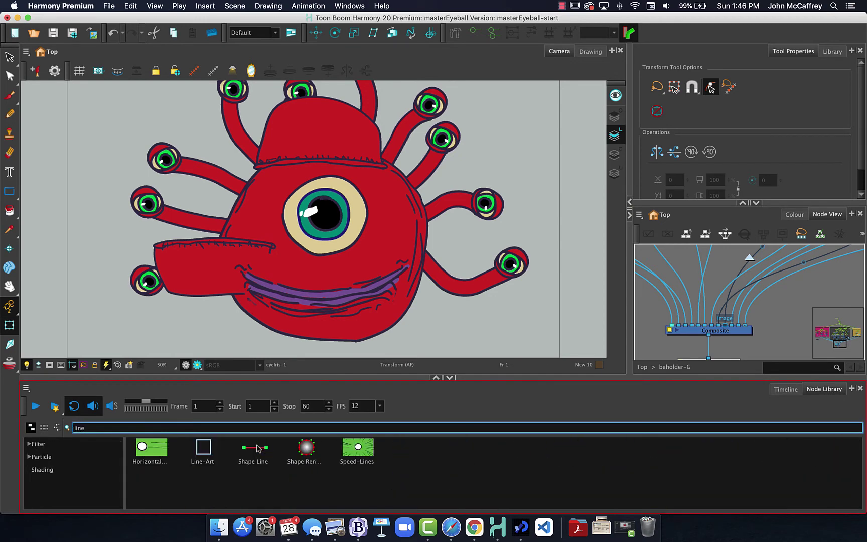
{"action": "left_click", "coordinate": [184, 445]}
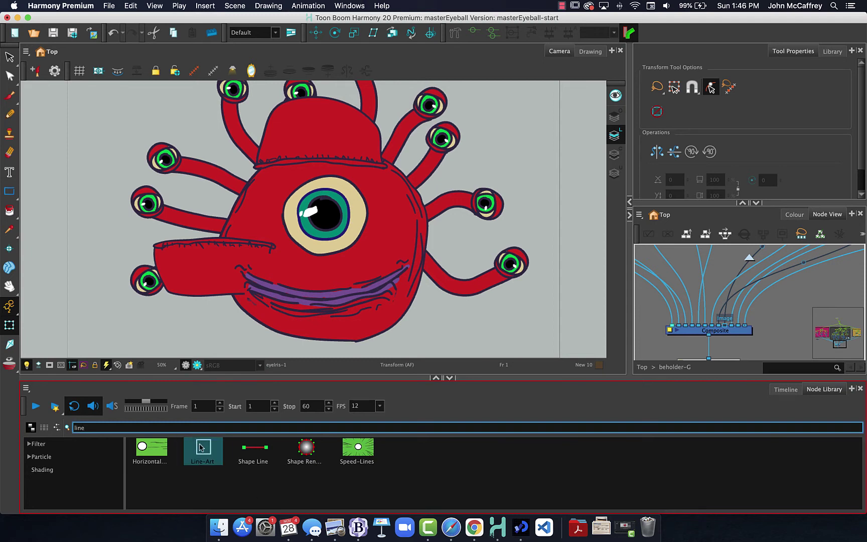
{"action": "left_click", "coordinate": [200, 447]}
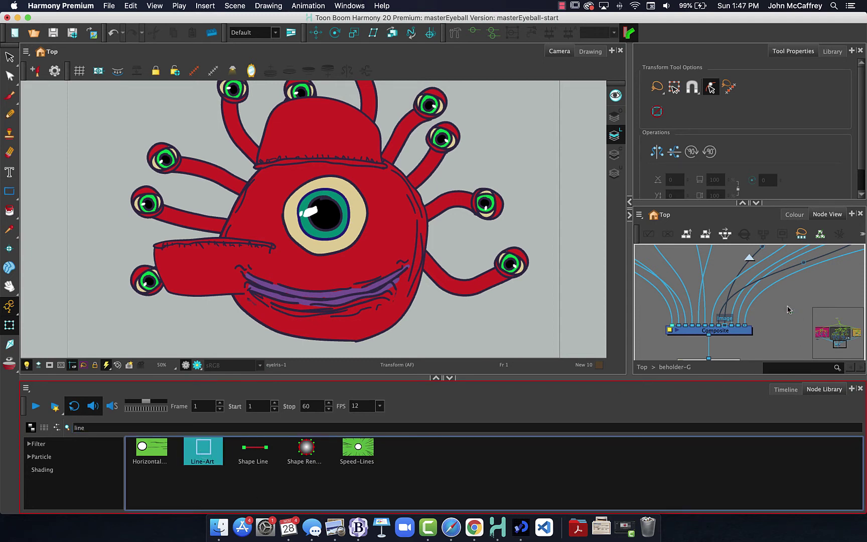
{"action": "left_click_drag", "start_coordinate": [788, 310], "coordinate": [788, 309]}
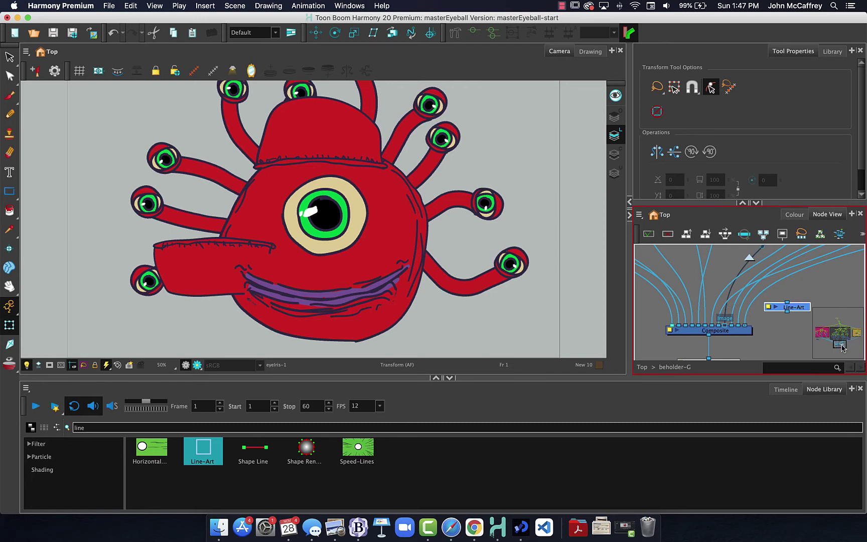
Step: Enlarge the node network area, place the Line-Art node below eyeWhite, and connect the eyeWhite drawing's output to it
{"action": "left_click", "coordinate": [743, 204]}
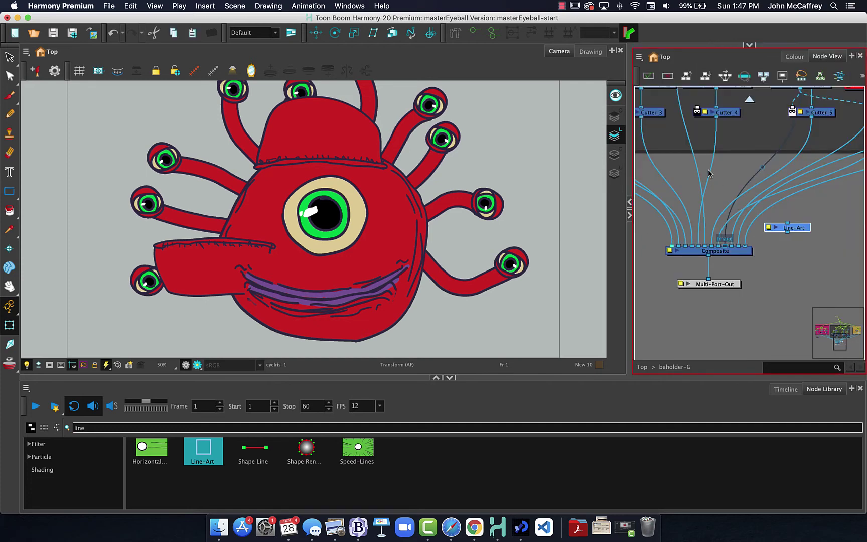
{"action": "left_click_drag", "start_coordinate": [709, 173], "coordinate": [696, 276]}
{"action": "left_click_drag", "start_coordinate": [783, 331], "coordinate": [760, 232]}
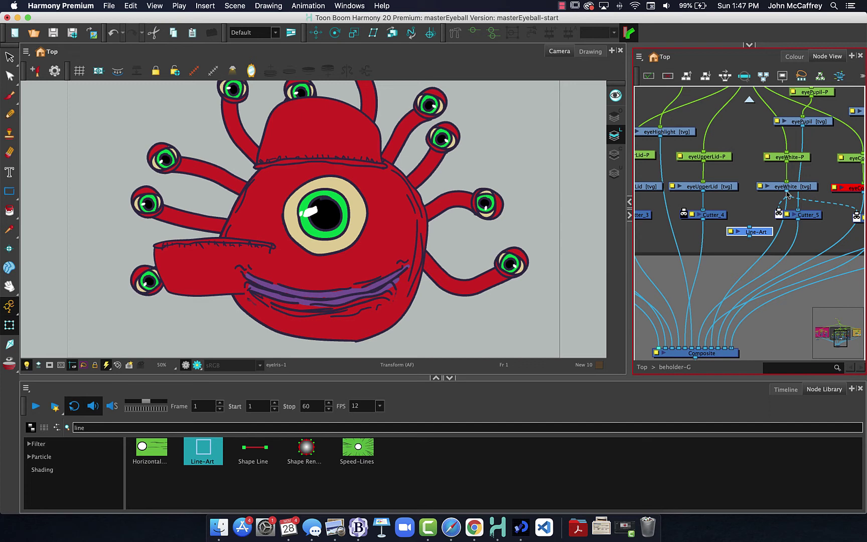
{"action": "left_click_drag", "start_coordinate": [787, 193], "coordinate": [749, 228]}
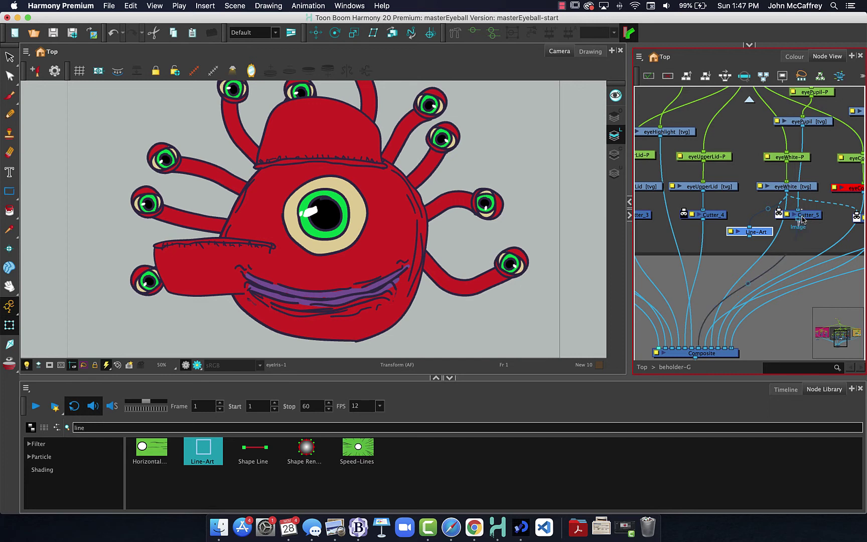
Step: Move the main eye's iris and pupil over to the right edge of the eye white
{"action": "left_click", "coordinate": [809, 216]}
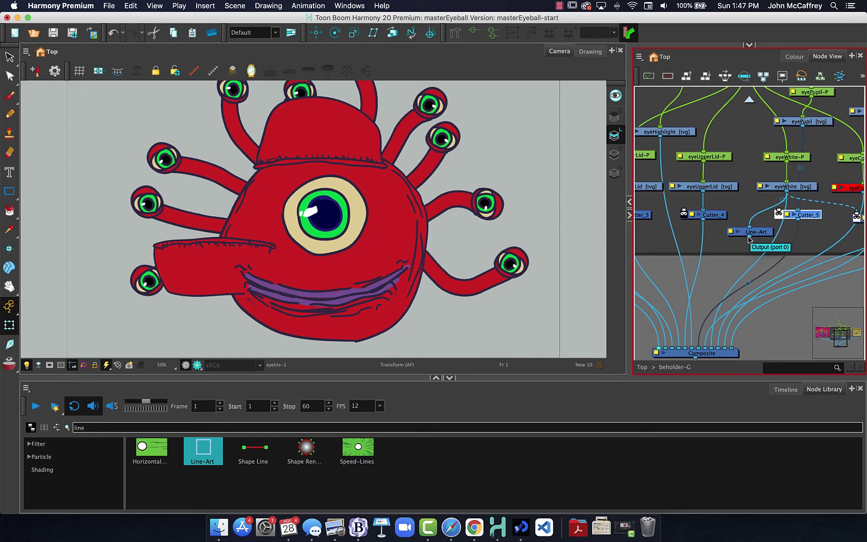
{"action": "left_click", "coordinate": [321, 230]}
{"action": "left_click_drag", "start_coordinate": [320, 228], "coordinate": [346, 234]}
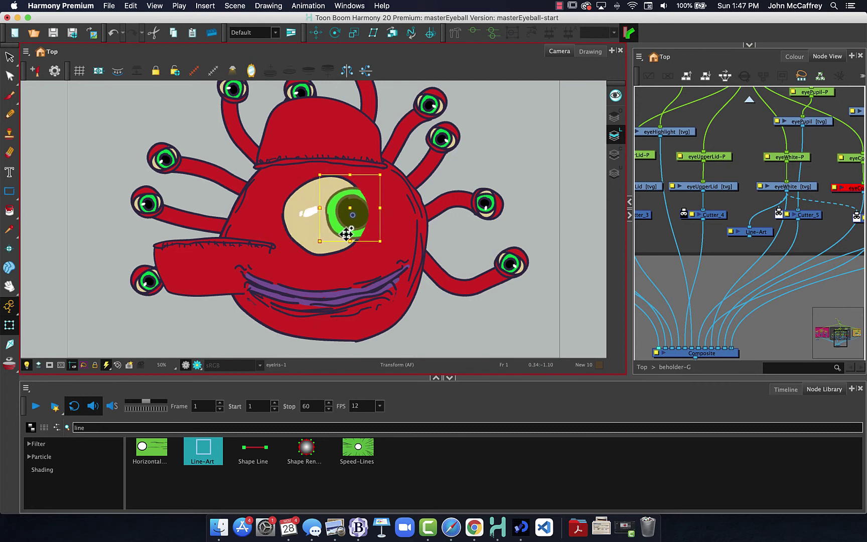
Step: Connect the Line-Art node's output to the Composite, in front of the eyeHighlight connection
{"action": "left_click", "coordinate": [759, 234]}
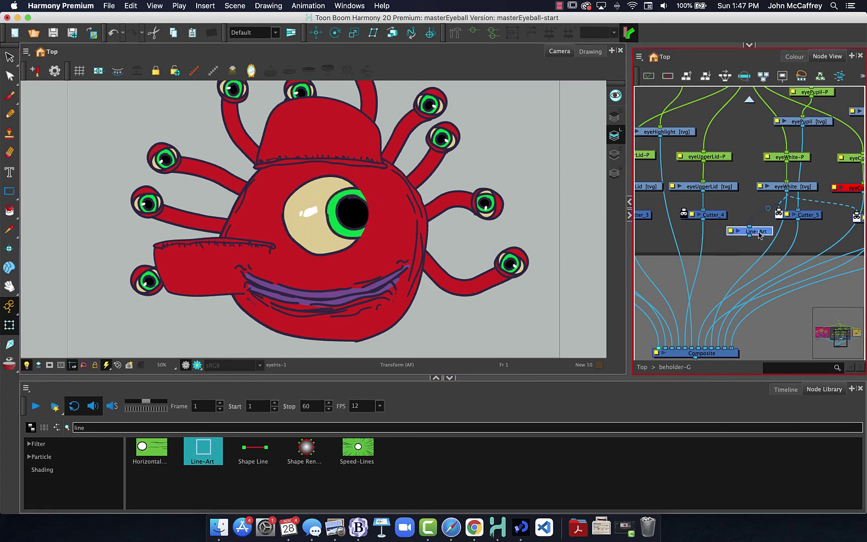
{"action": "left_click_drag", "start_coordinate": [750, 238], "coordinate": [808, 219]}
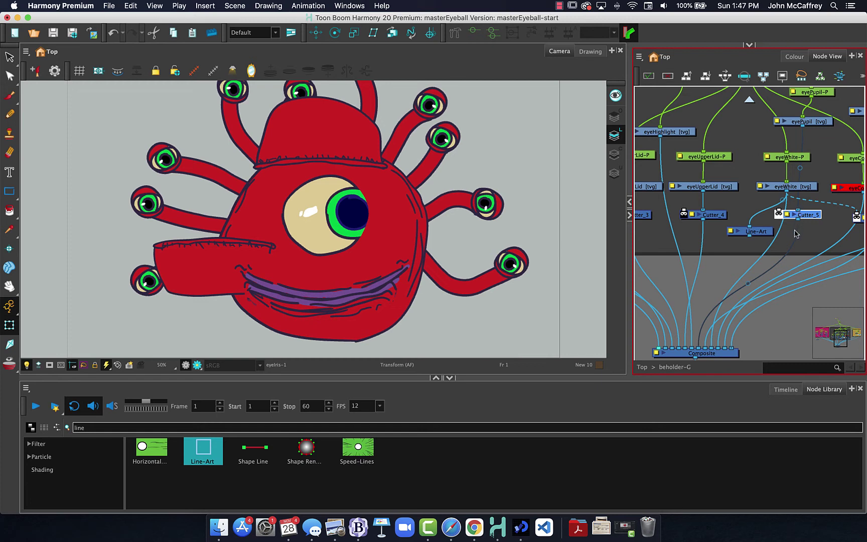
{"action": "left_click", "coordinate": [757, 234]}
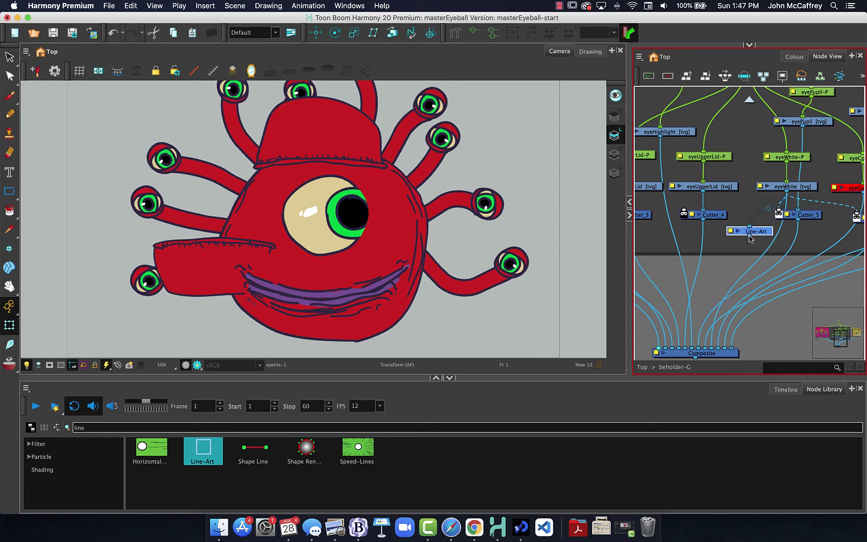
{"action": "left_click_drag", "start_coordinate": [750, 239], "coordinate": [695, 347]}
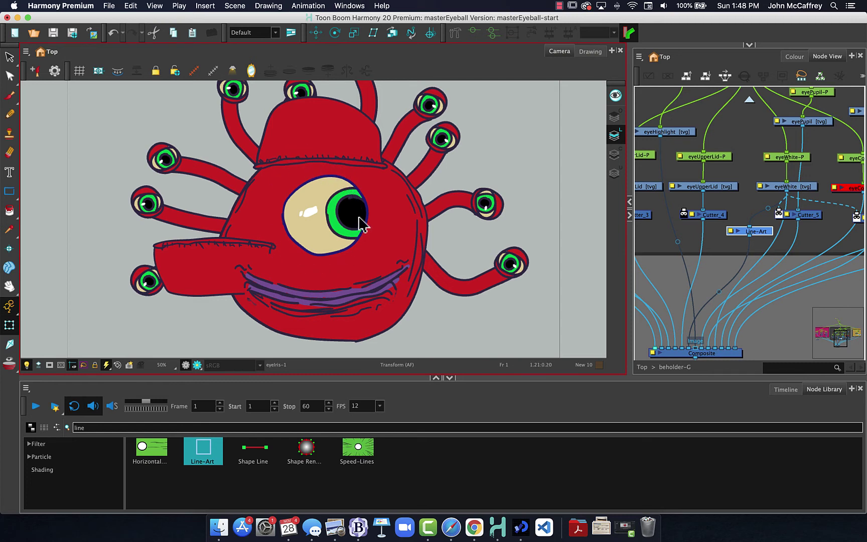
Step: Shift the iris and pupil slightly further up and to the right, across the eye outline, and deselect them
{"action": "left_click", "coordinate": [681, 350]}
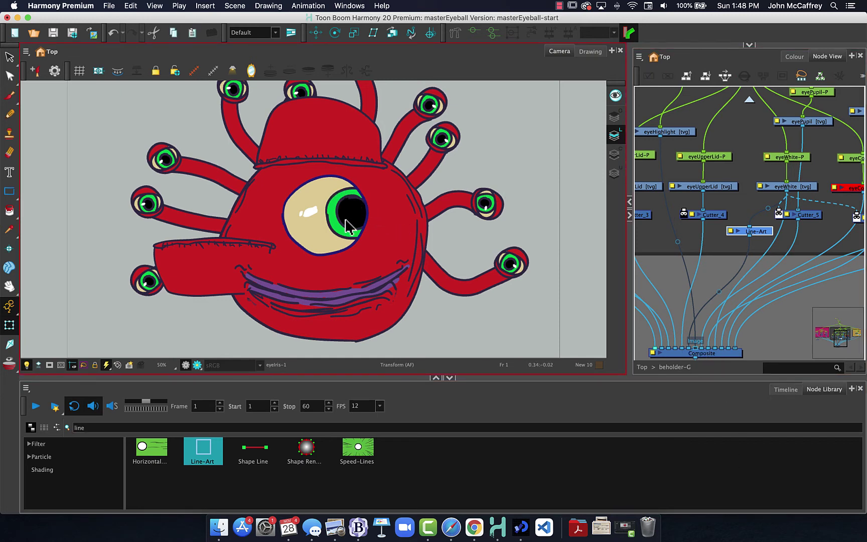
{"action": "mouse_move", "coordinate": [341, 234]}
{"action": "left_mouse_down"}
{"action": "mouse_move", "coordinate": [349, 213]}
{"action": "mouse_move", "coordinate": [335, 223]}
{"action": "mouse_move", "coordinate": [349, 219]}
{"action": "left_mouse_up"}
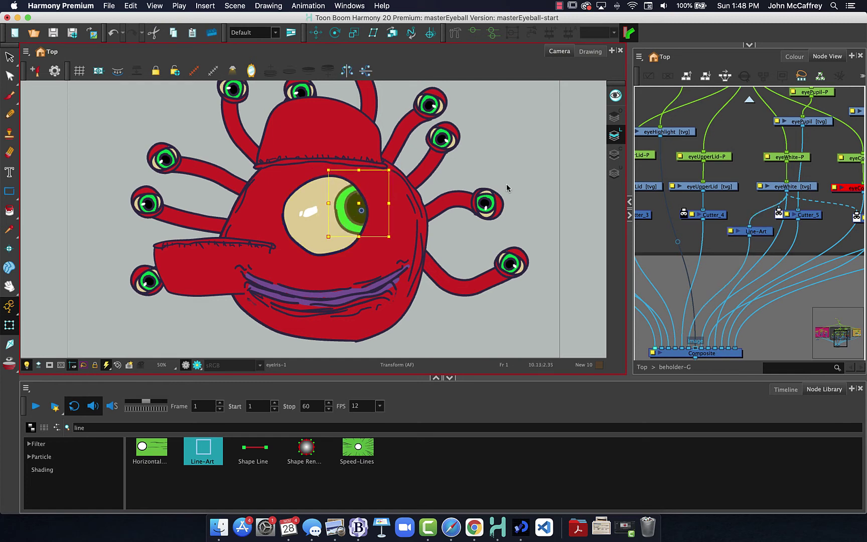
{"action": "left_click", "coordinate": [525, 167]}
{"action": "left_click", "coordinate": [675, 349]}
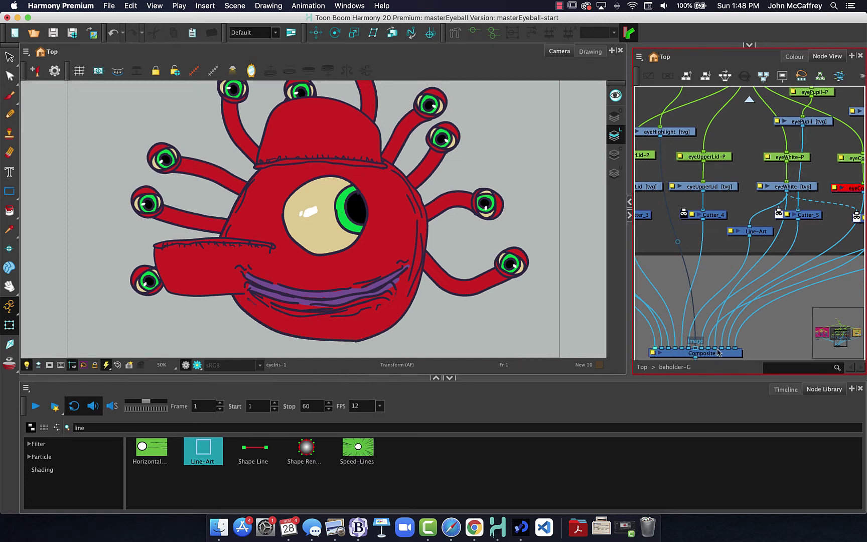
Step: Move the Line-Art connection on the Composite behind the eyeHighlight and Cutter_5 connections, and inspect the eye outline up close
{"action": "left_click", "coordinate": [761, 233]}
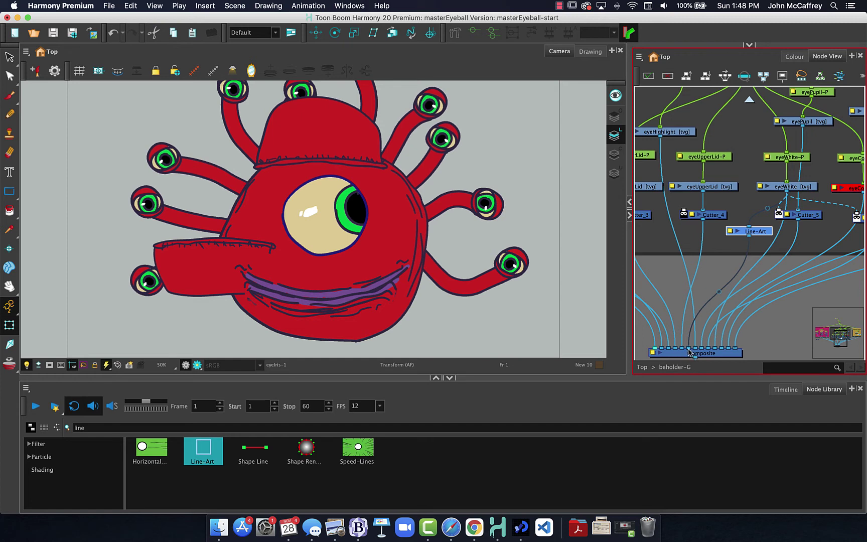
{"action": "left_click_drag", "start_coordinate": [689, 351], "coordinate": [695, 353]}
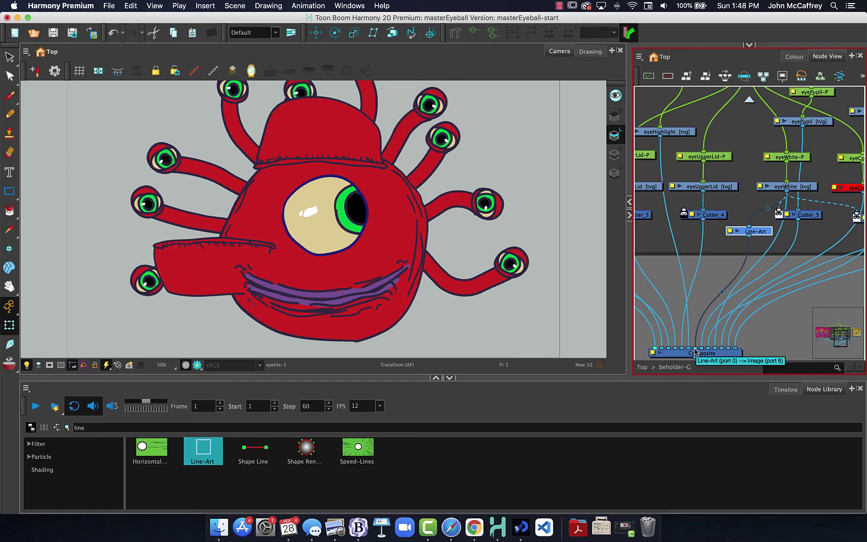
{"action": "left_click_drag", "start_coordinate": [695, 352], "coordinate": [701, 353]}
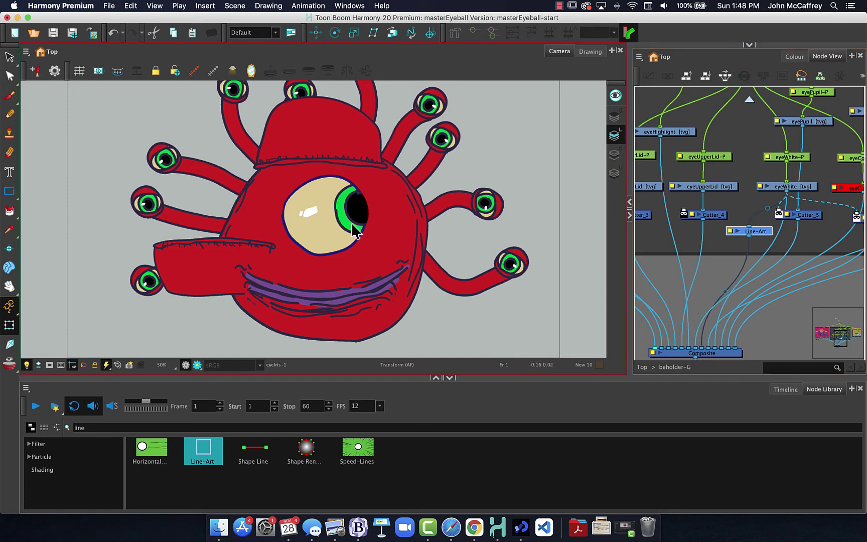
{"action": "scroll", "coordinate": [356, 211], "scroll_direction": "up", "scroll_amount": 8}
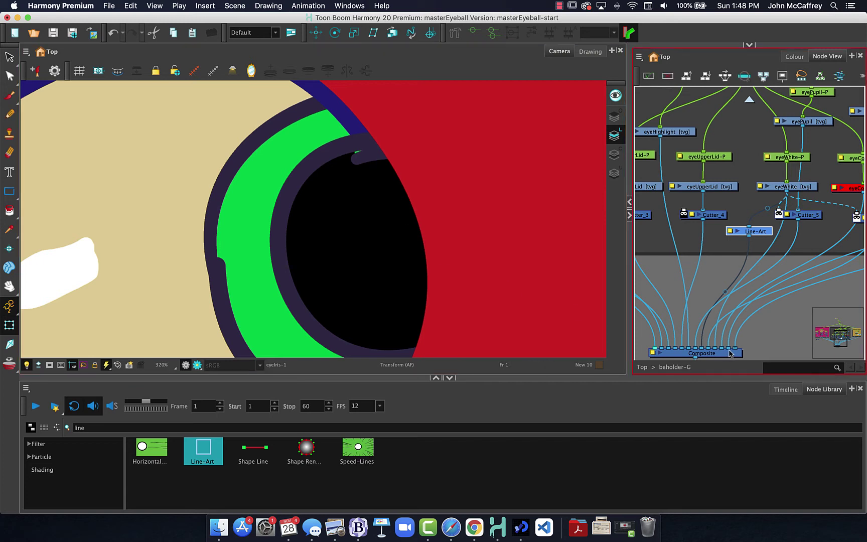
Step: Move the Cutter_5 connection one port back on the Composite, behind Line-Art, so the outline covers the pupil's edge
{"action": "left_click", "coordinate": [808, 218]}
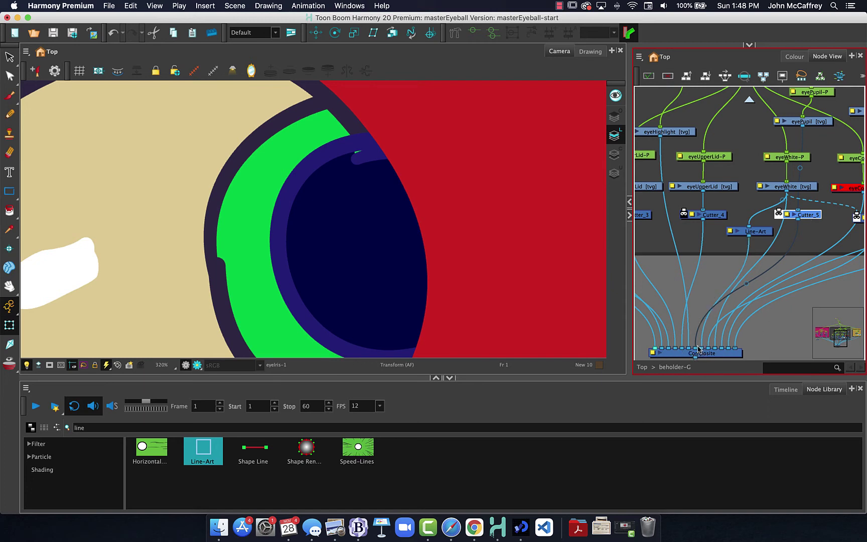
{"action": "left_click_drag", "start_coordinate": [695, 348], "coordinate": [702, 348]}
{"action": "left_click", "coordinate": [393, 159]}
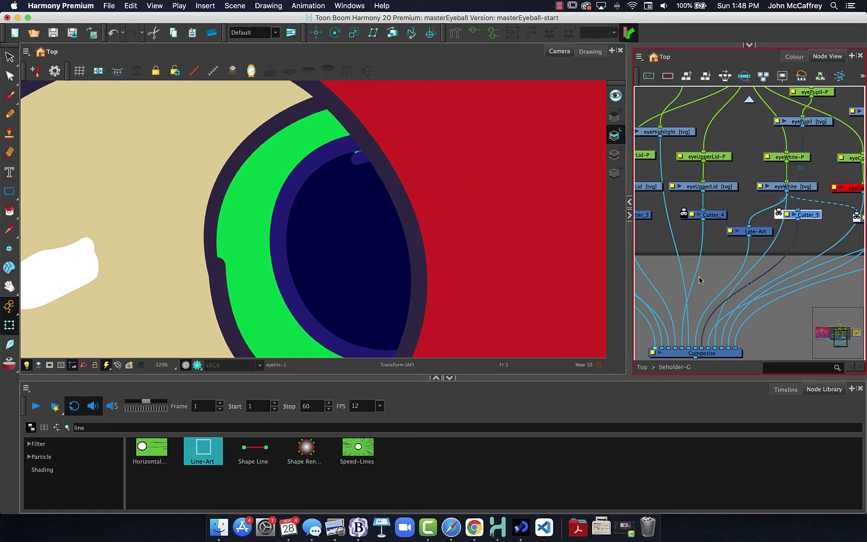
{"action": "left_click", "coordinate": [720, 278]}
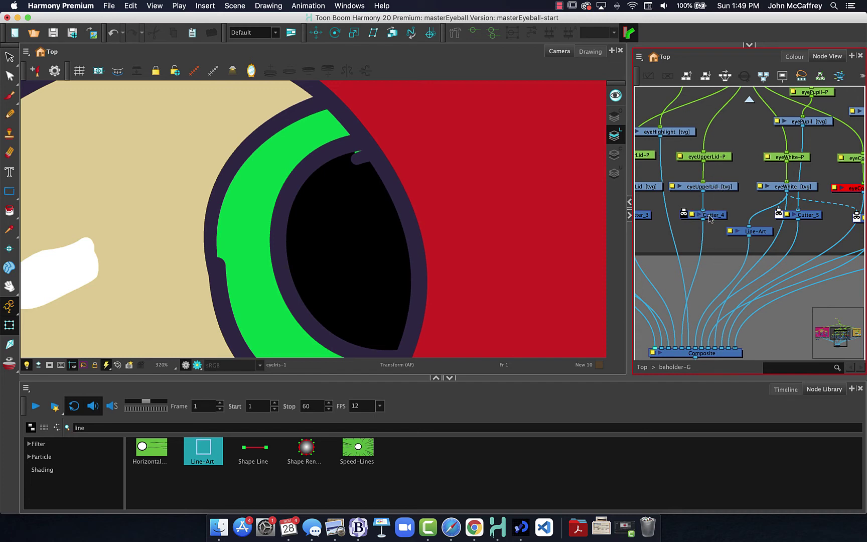
Step: Lower the upper eyelid so it covers the upper part of the main eye
{"action": "scroll", "coordinate": [274, 221], "scroll_direction": "down", "scroll_amount": 8}
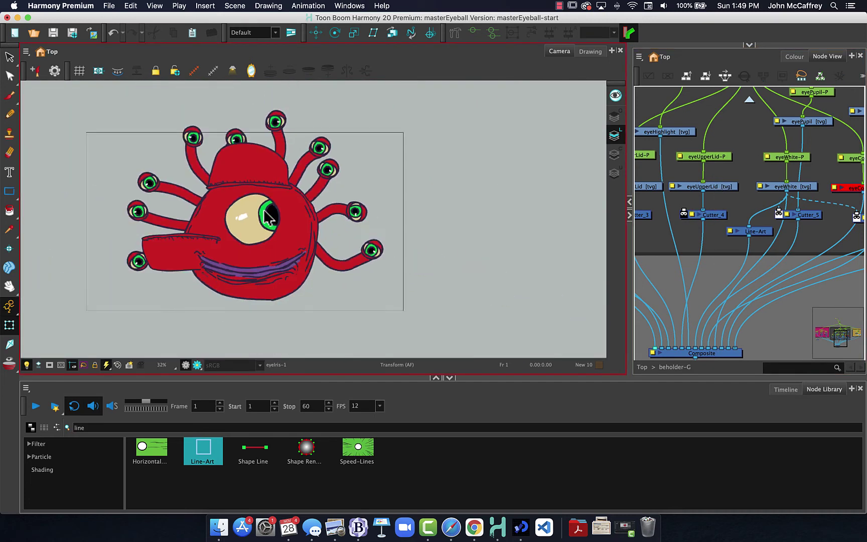
{"action": "scroll", "coordinate": [242, 218], "scroll_direction": "up", "scroll_amount": 1}
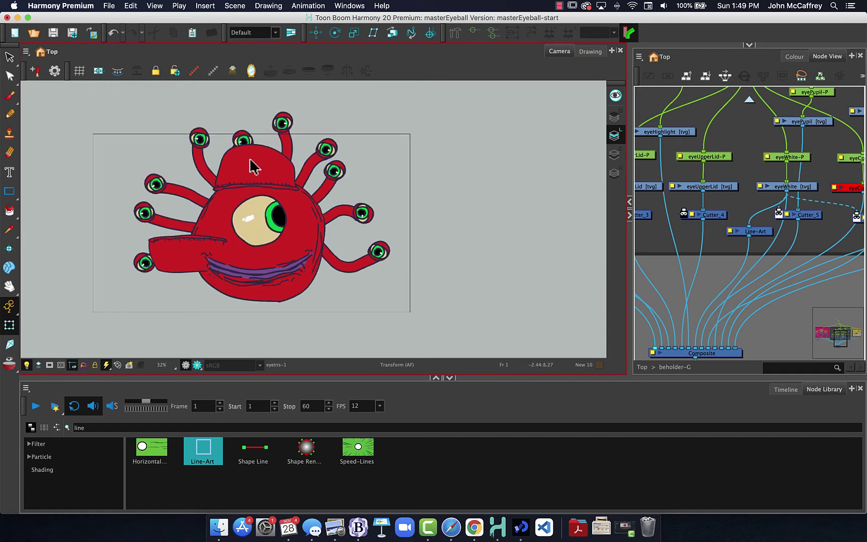
{"action": "left_click", "coordinate": [252, 166]}
{"action": "left_click_drag", "start_coordinate": [246, 167], "coordinate": [250, 192]}
Step: Turn on Inverted for Cutter_4, below the eyeUpperLid drawing, and close its layer properties
{"action": "left_click", "coordinate": [806, 223]}
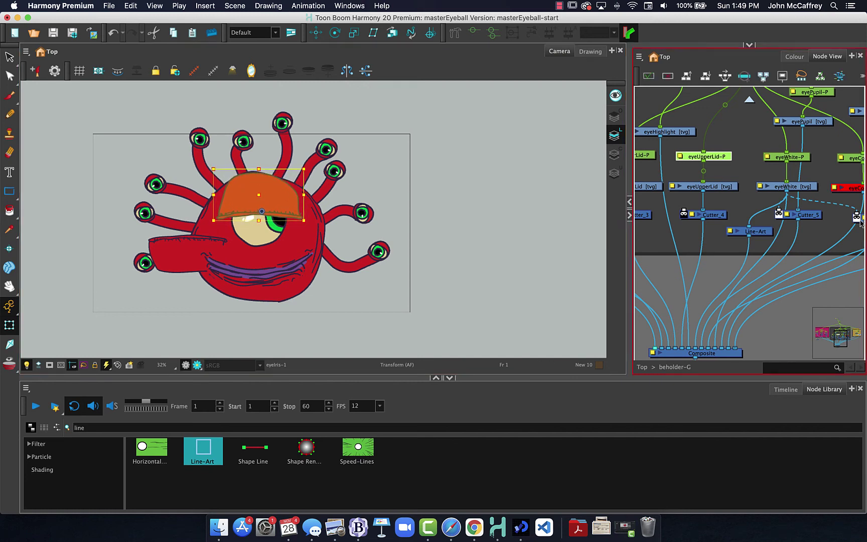
{"action": "left_click", "coordinate": [711, 217]}
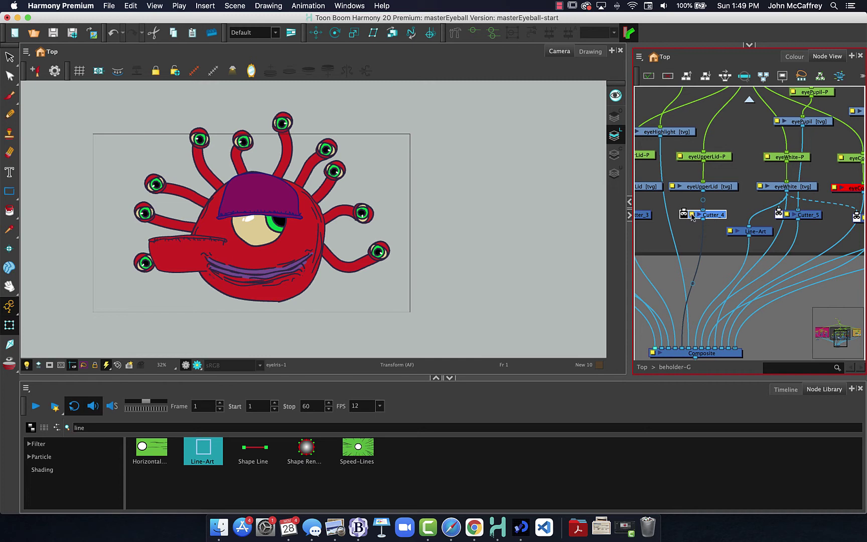
{"action": "left_click", "coordinate": [692, 216]}
{"action": "left_click", "coordinate": [496, 169]}
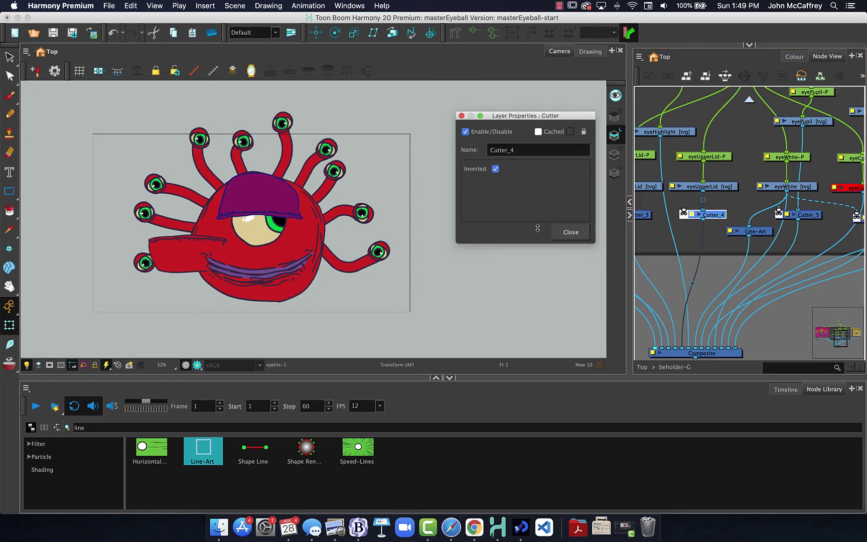
{"action": "left_click", "coordinate": [573, 236]}
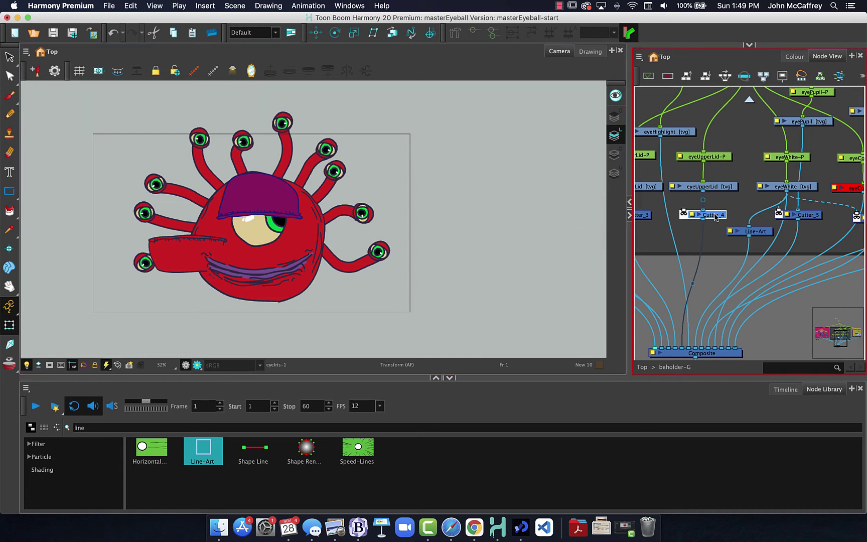
Step: Move Cutter_4 slightly down and connect the eyeWhite drawing to its matte port to mask the upper eyelid
{"action": "mouse_move", "coordinate": [715, 217]}
{"action": "left_mouse_down"}
{"action": "mouse_move", "coordinate": [710, 241]}
{"action": "mouse_move", "coordinate": [715, 220]}
{"action": "left_mouse_up"}
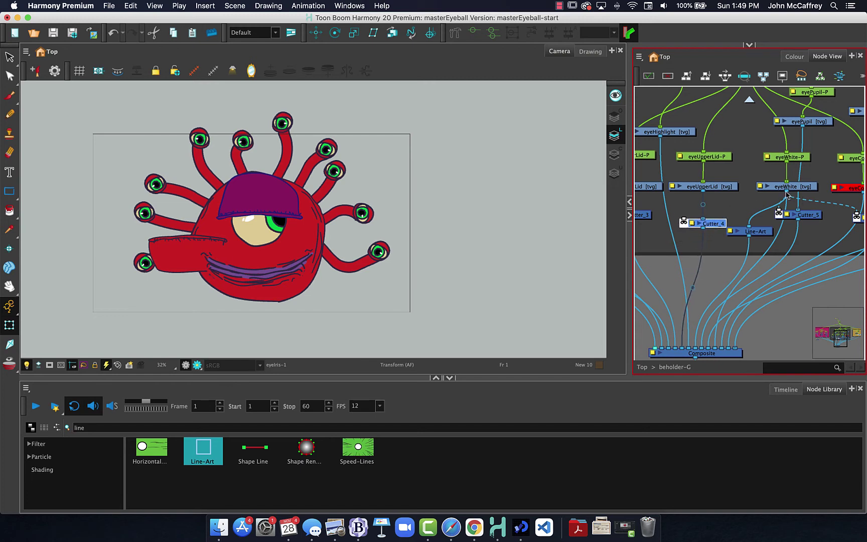
{"action": "left_click_drag", "start_coordinate": [786, 195], "coordinate": [684, 219]}
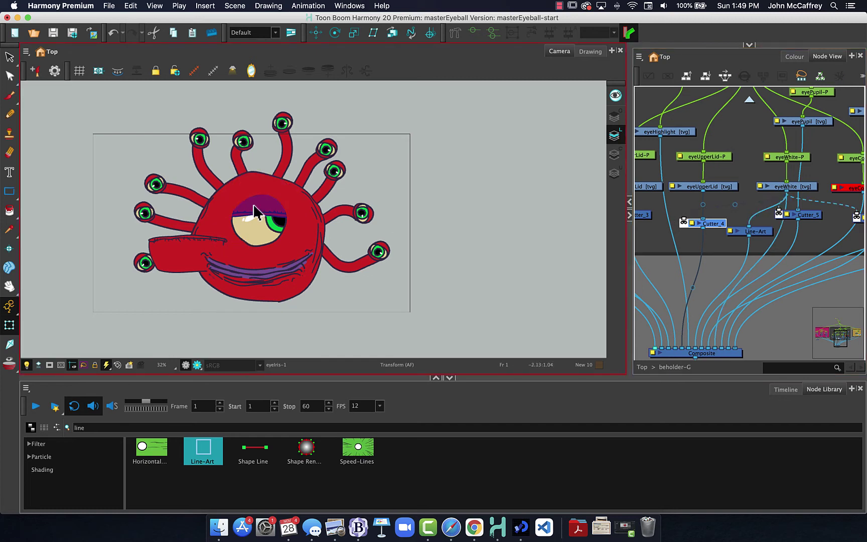
{"action": "left_click", "coordinate": [442, 211]}
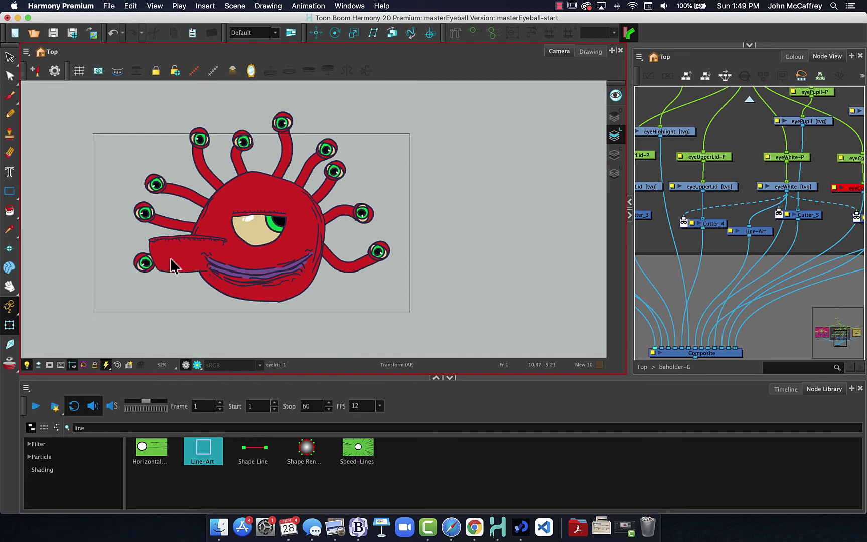
Step: Turn on Inverted for Cutter_3, below the eyeLowerLid drawing, and close its layer properties
{"action": "left_click", "coordinate": [644, 216]}
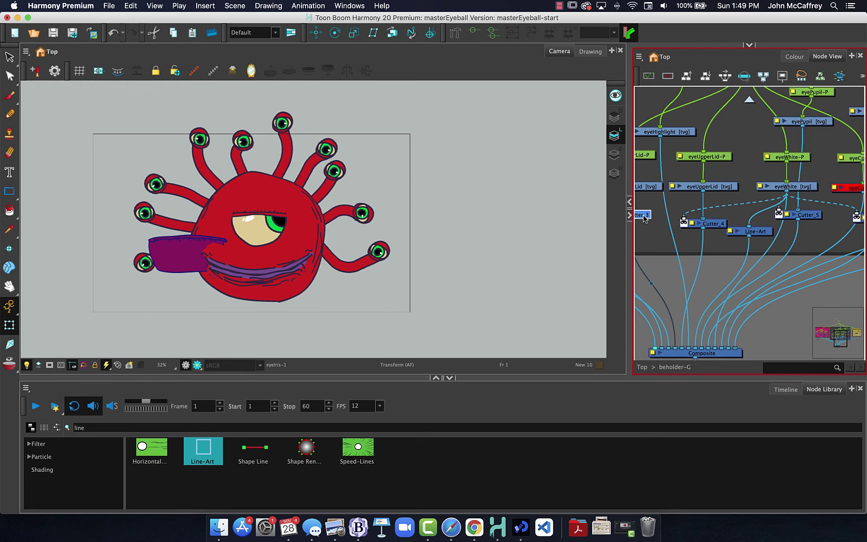
{"action": "left_click_drag", "start_coordinate": [643, 217], "coordinate": [708, 228]}
{"action": "scroll", "coordinate": [653, 226], "scroll_direction": "down", "scroll_amount": 1}
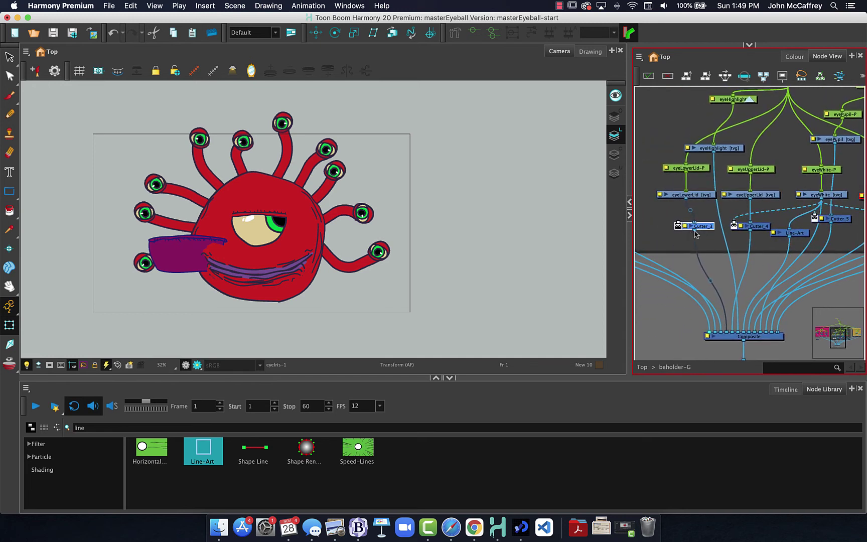
{"action": "double_click", "coordinate": [686, 227]}
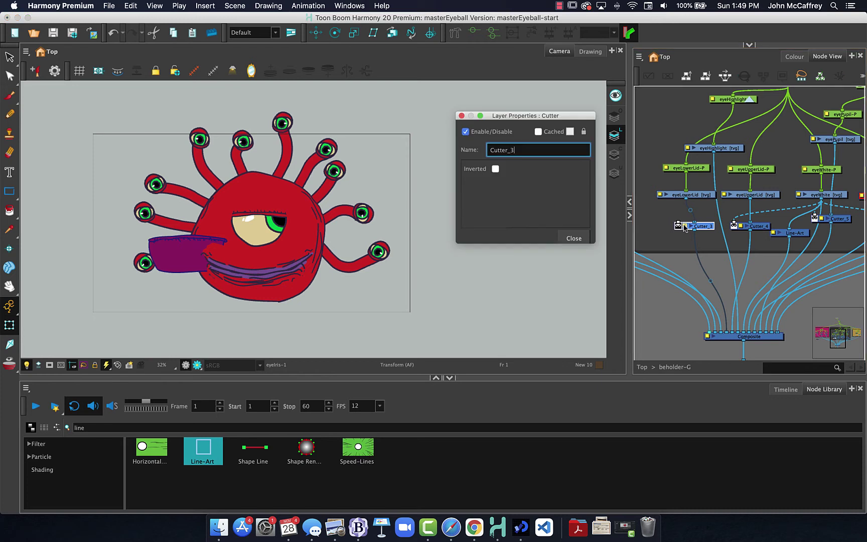
{"action": "left_click", "coordinate": [496, 169]}
{"action": "left_click", "coordinate": [573, 233]}
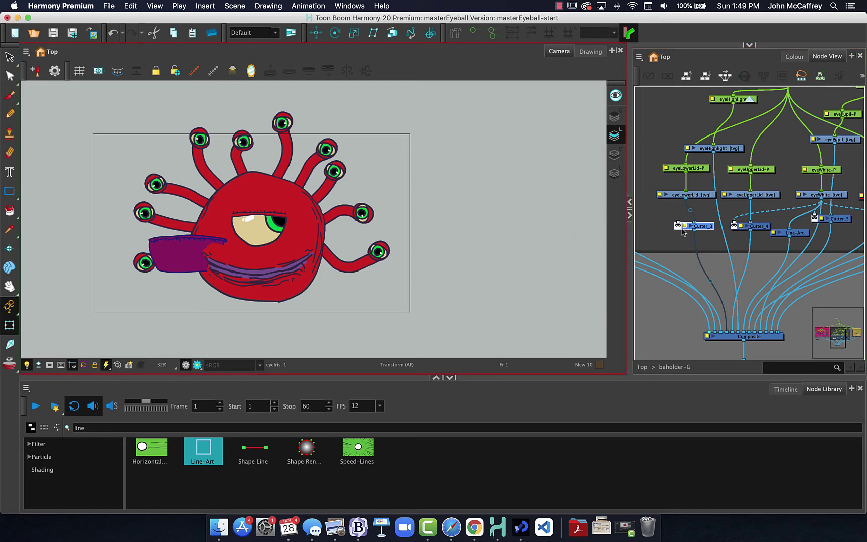
Step: Move the lower eyelid from beside the mouth onto the lower part of the main eye
{"action": "left_click_drag", "start_coordinate": [823, 202], "coordinate": [678, 221]}
{"action": "left_click", "coordinate": [170, 245]}
{"action": "left_click", "coordinate": [78, 235]}
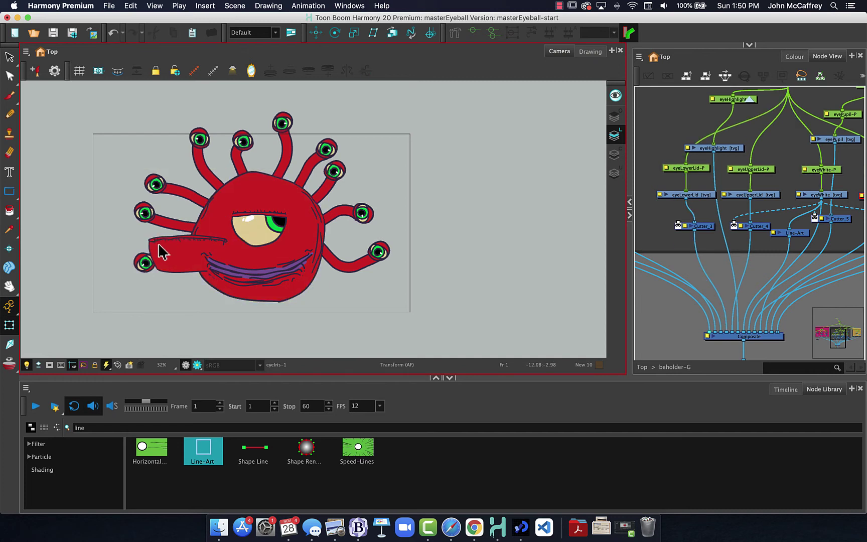
{"action": "left_click_drag", "start_coordinate": [163, 251], "coordinate": [234, 237]}
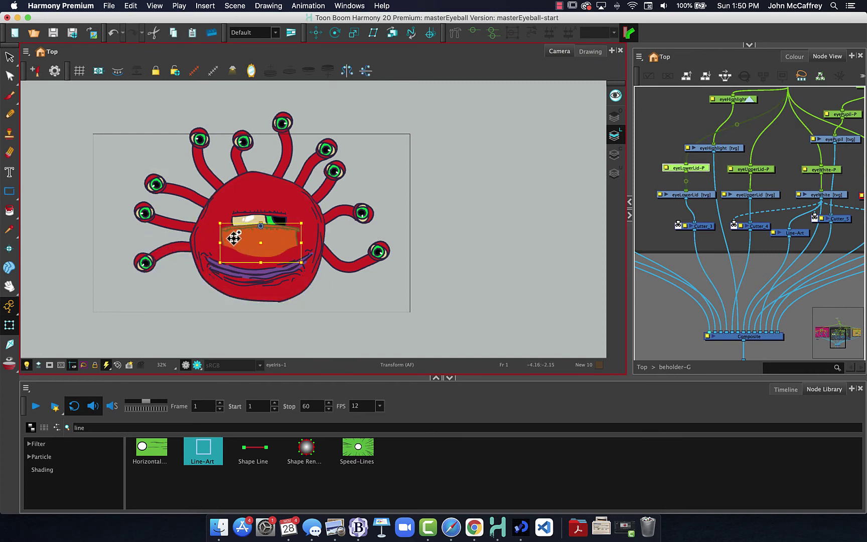
Step: Connect the eyeWhite drawing to Cutter_3's matte port to mask the lower eyelid, then clear the selection
{"action": "left_click", "coordinate": [723, 219]}
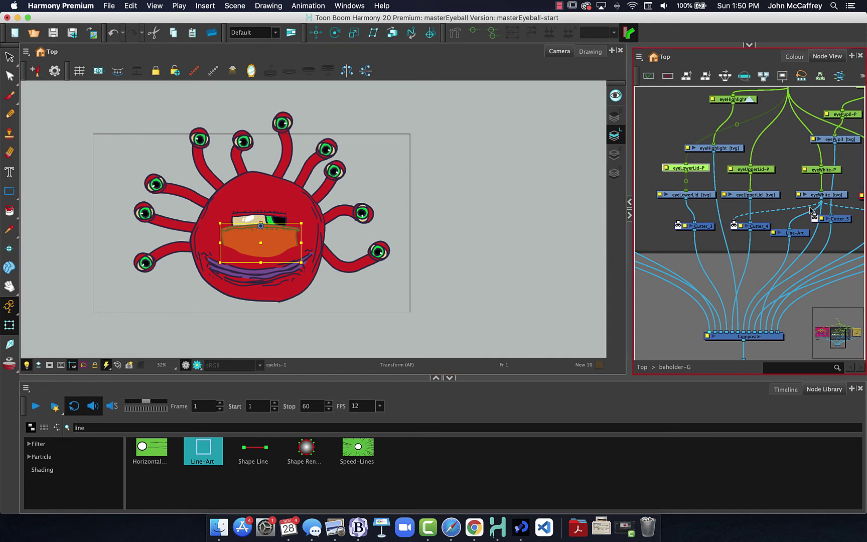
{"action": "left_click_drag", "start_coordinate": [823, 203], "coordinate": [675, 221]}
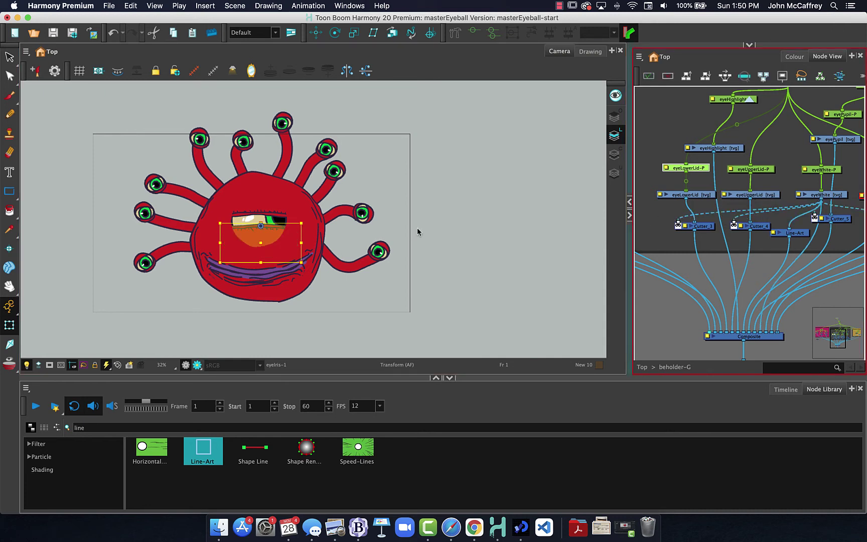
{"action": "left_click", "coordinate": [97, 232]}
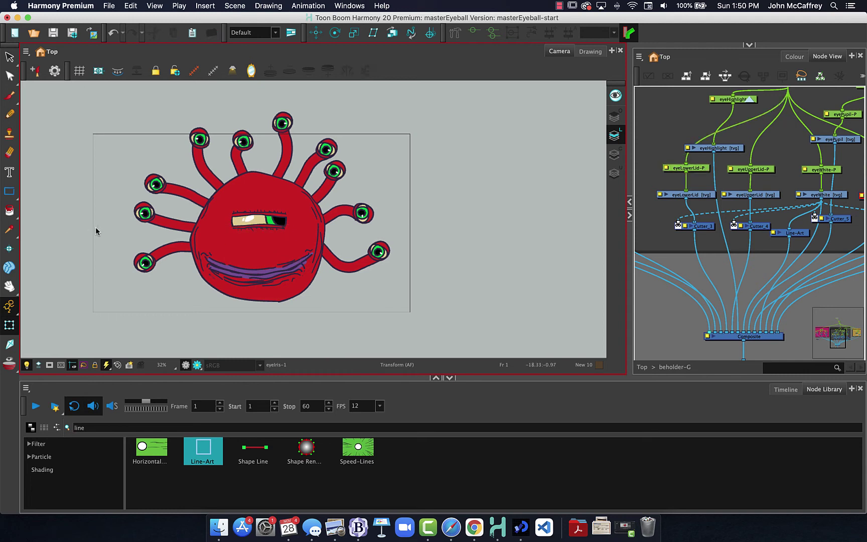
Step: Bring the lower and upper eyelids together to close the main eye
{"action": "left_click", "coordinate": [264, 243]}
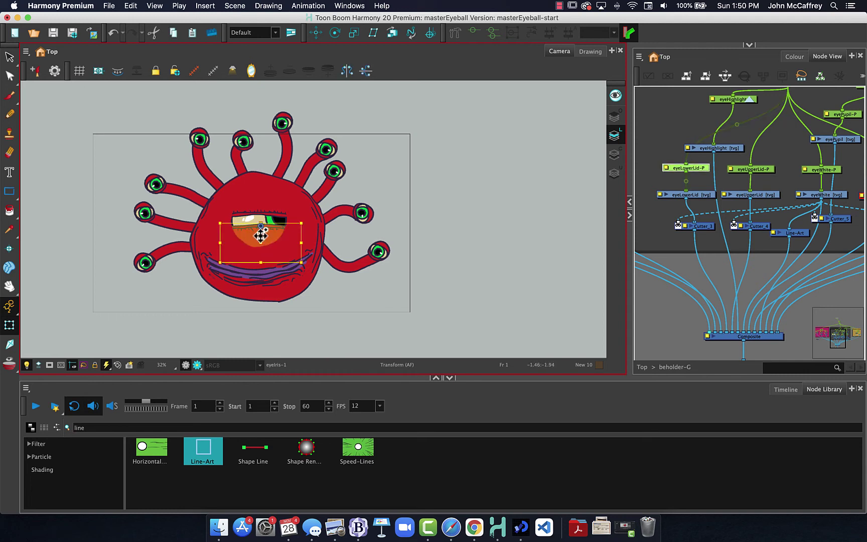
{"action": "left_click", "coordinate": [254, 203]}
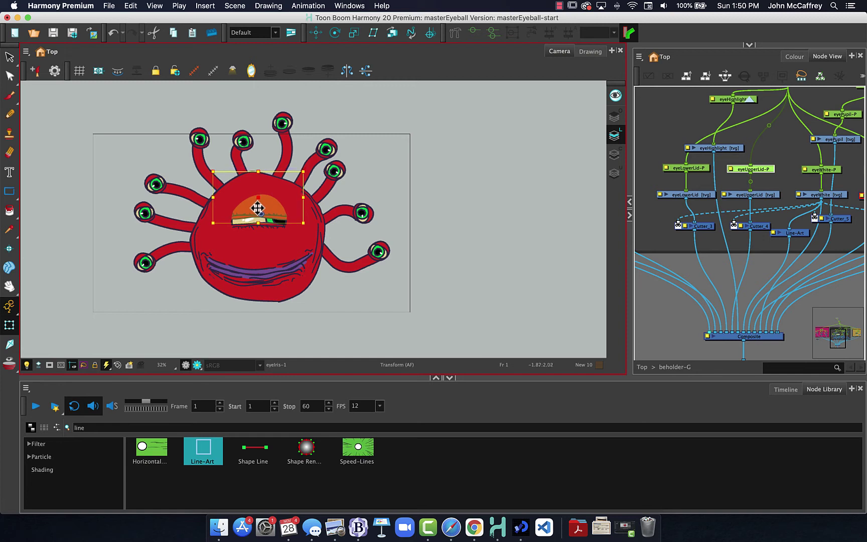
{"action": "left_click", "coordinate": [62, 189]}
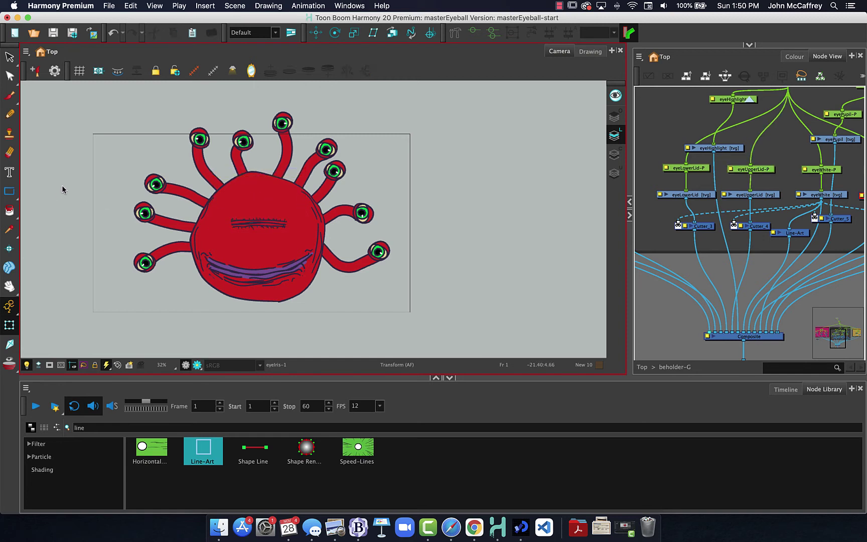
Step: Open the main eye by moving the lower eyelid down and the upper eyelid up
{"action": "left_click", "coordinate": [257, 237]}
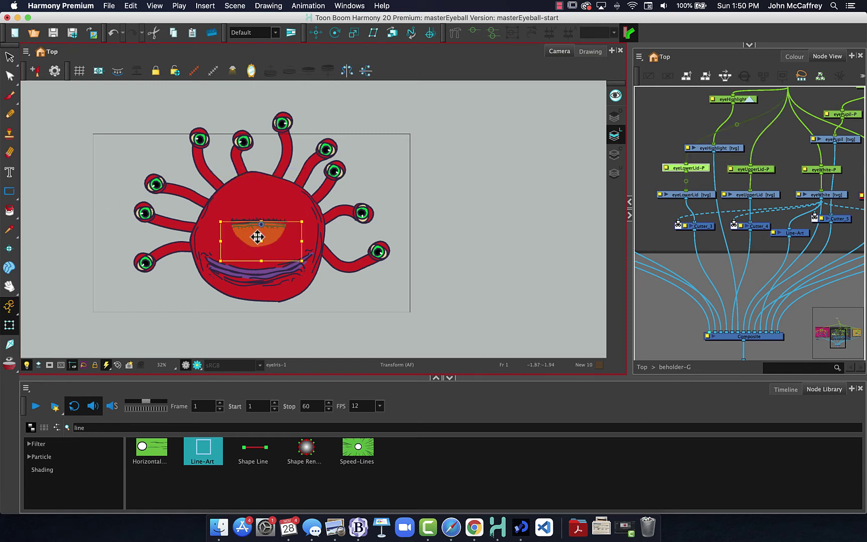
{"action": "left_click_drag", "start_coordinate": [257, 237], "coordinate": [262, 253]}
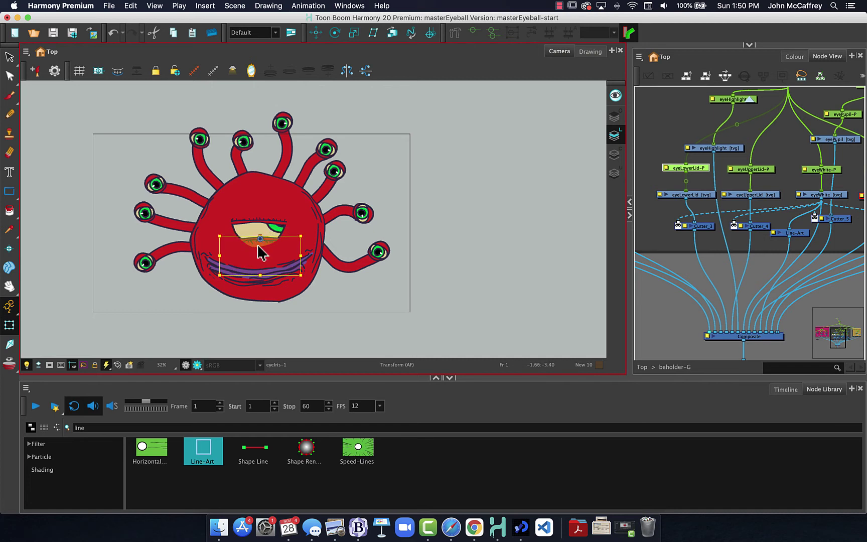
{"action": "left_click", "coordinate": [71, 188]}
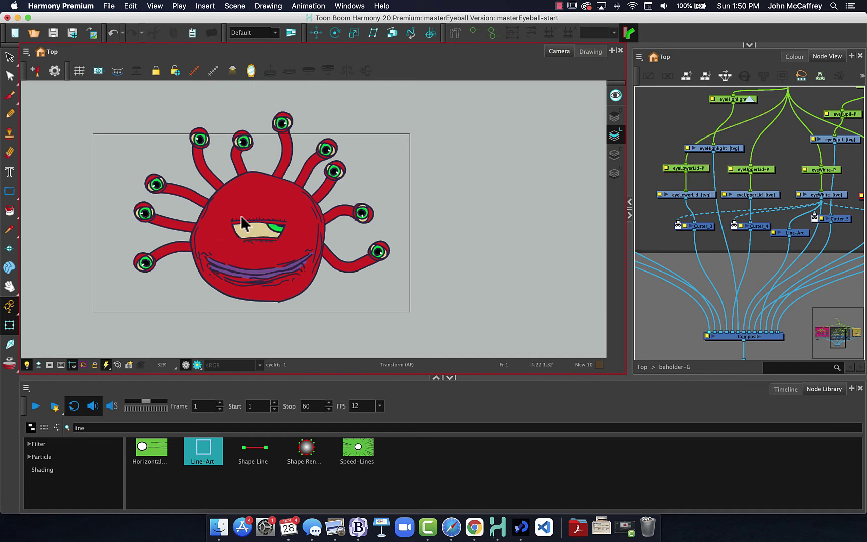
{"action": "left_click_drag", "start_coordinate": [266, 210], "coordinate": [258, 194]}
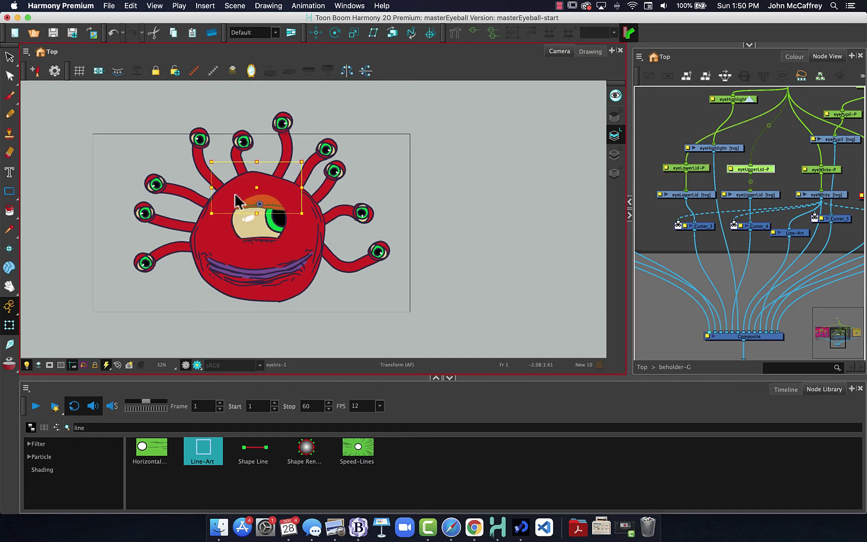
{"action": "left_click", "coordinate": [89, 174]}
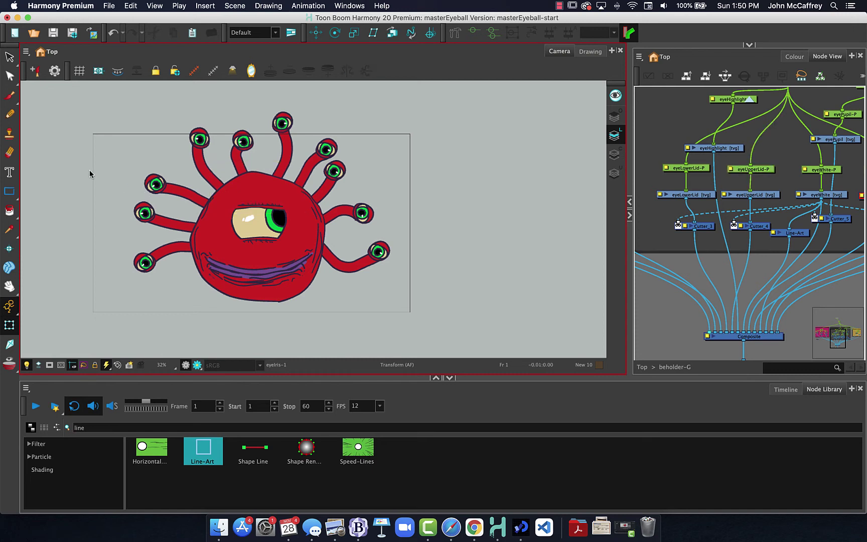
Step: Move the Line-Art connection several ports forward on the Composite, in front of both eyelid cutters, so the outline covers the eyelids
{"action": "scroll", "coordinate": [89, 173], "scroll_direction": "up", "scroll_amount": 1}
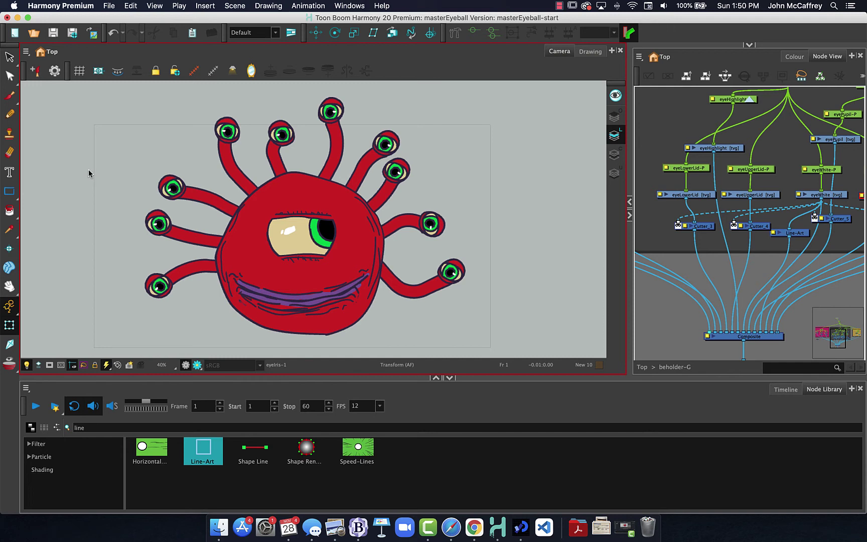
{"action": "left_click", "coordinate": [705, 275]}
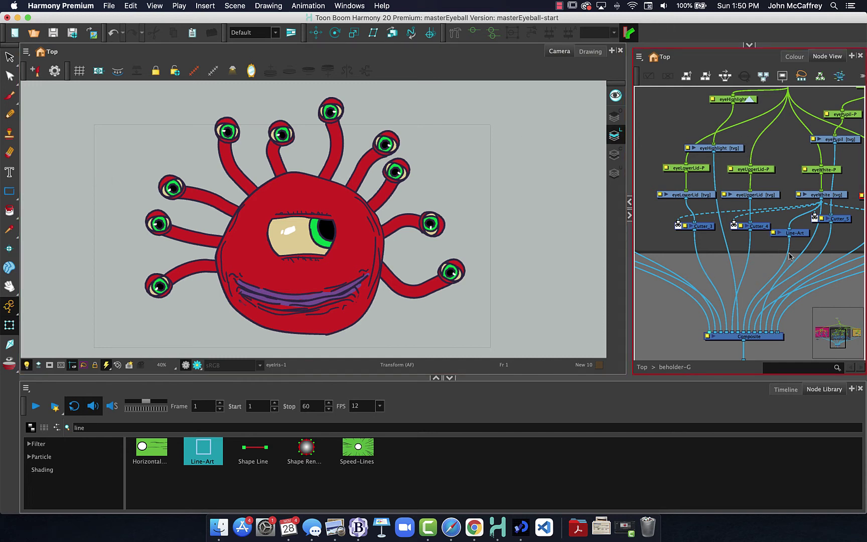
{"action": "left_click", "coordinate": [796, 235]}
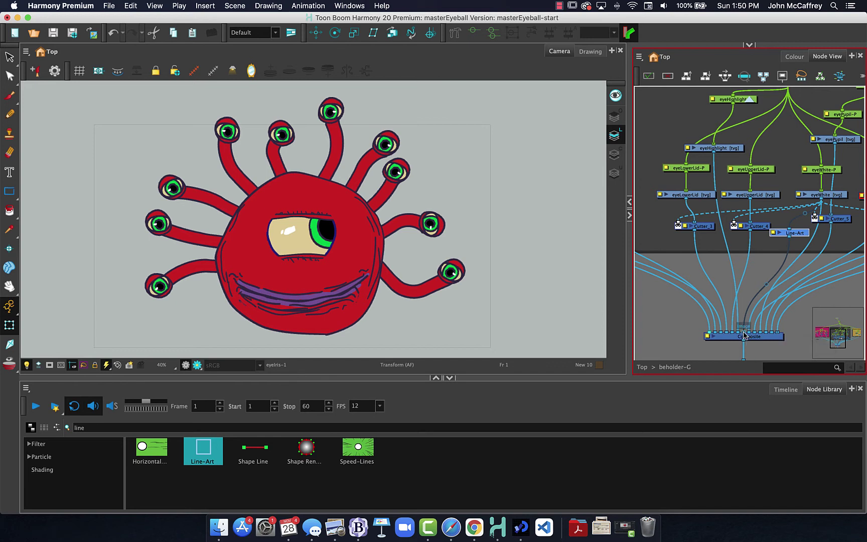
{"action": "left_click_drag", "start_coordinate": [744, 335], "coordinate": [726, 336]}
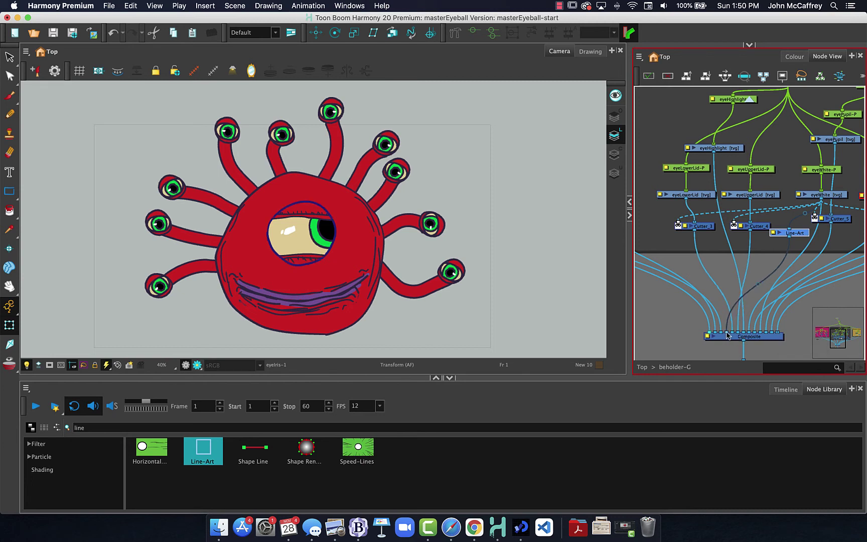
{"action": "left_click", "coordinate": [491, 216]}
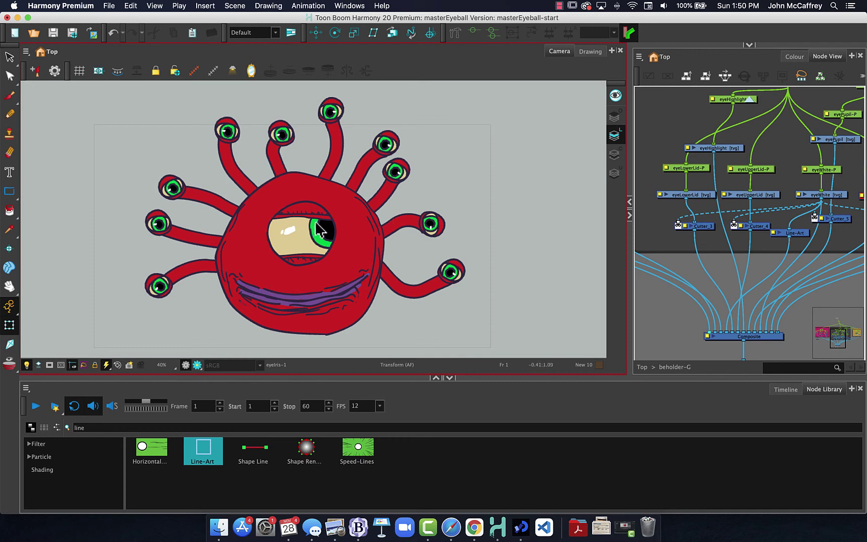
Step: Raise the upper eyelid slightly and enable the disabled wrinkle drawing beside eyeWhite to show the creases around the main eye
{"action": "mouse_move", "coordinate": [308, 209]}
{"action": "left_mouse_down"}
{"action": "mouse_move", "coordinate": [308, 222]}
{"action": "mouse_move", "coordinate": [313, 201]}
{"action": "left_mouse_up"}
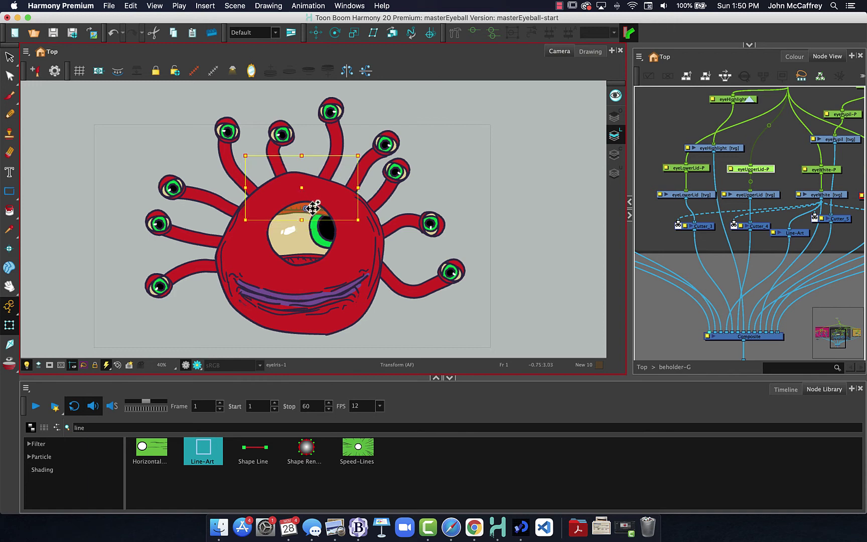
{"action": "left_click", "coordinate": [862, 200]}
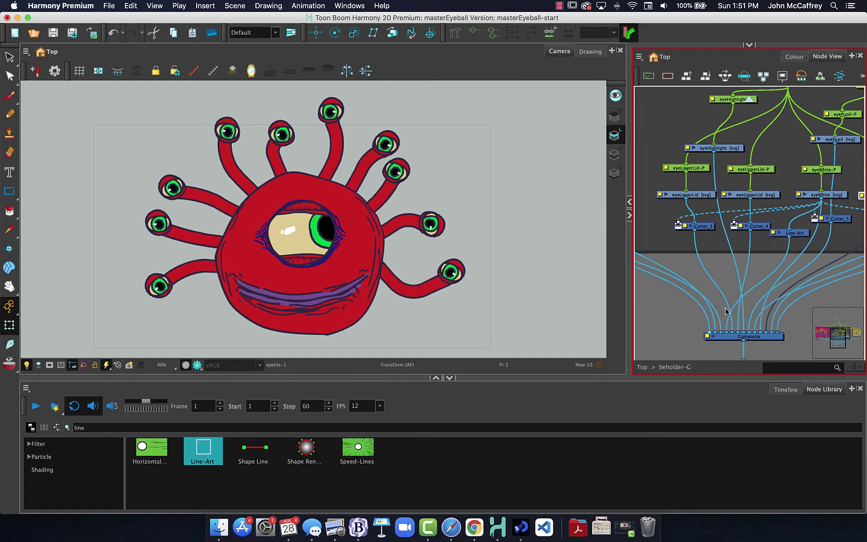
{"action": "left_click", "coordinate": [305, 210]}
{"action": "key", "text": "Escape"}
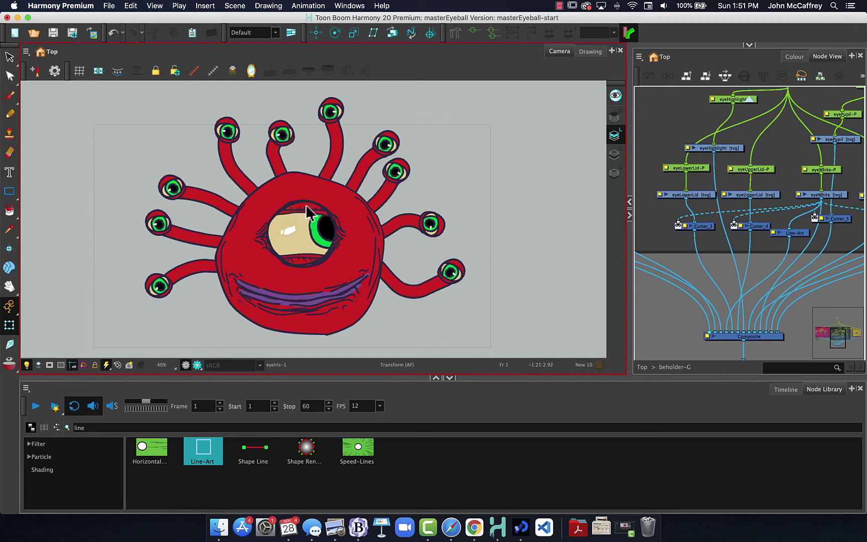
Step: Lower the upper eyelid and raise the lower eyelid until the main eye is a narrow slit
{"action": "mouse_move", "coordinate": [317, 216]}
{"action": "left_mouse_down"}
{"action": "mouse_move", "coordinate": [315, 232]}
{"action": "mouse_move", "coordinate": [315, 194]}
{"action": "mouse_move", "coordinate": [313, 225]}
{"action": "left_mouse_up"}
{"action": "left_click", "coordinate": [297, 259]}
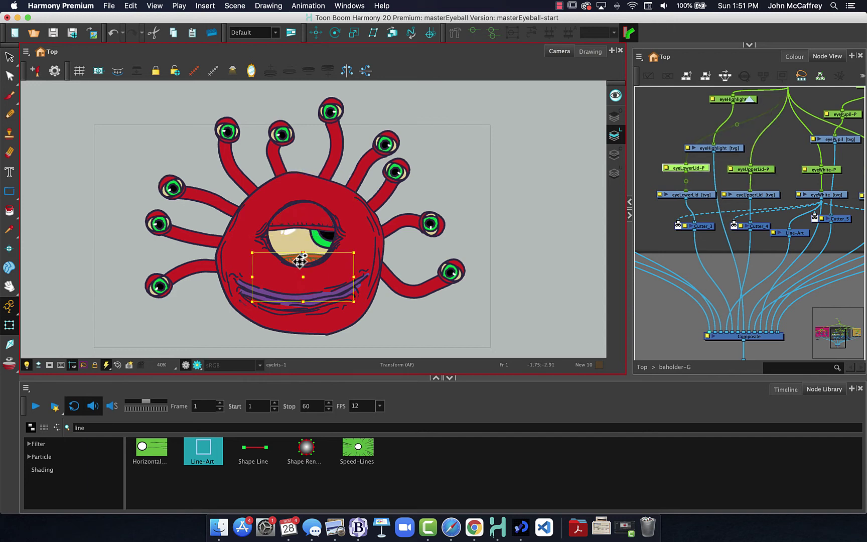
{"action": "mouse_move", "coordinate": [296, 261]}
{"action": "left_mouse_down"}
{"action": "mouse_move", "coordinate": [294, 235]}
{"action": "mouse_move", "coordinate": [291, 246]}
{"action": "left_mouse_up"}
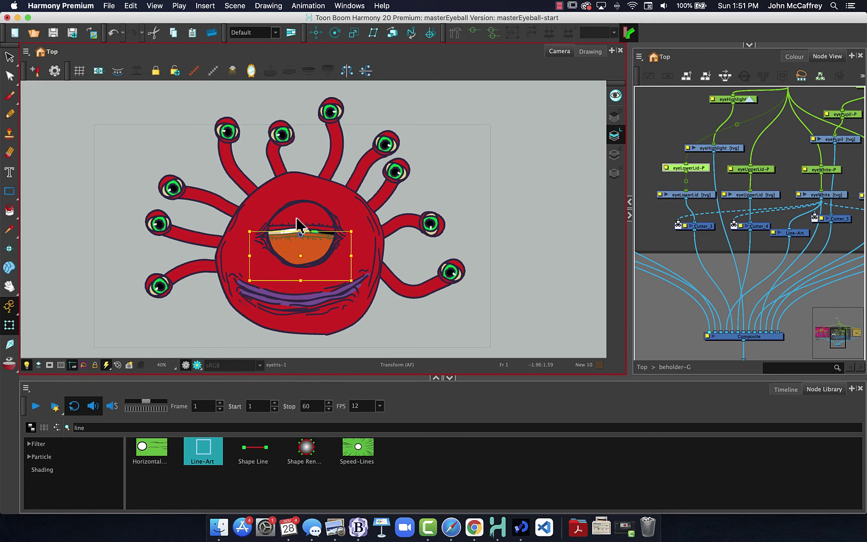
{"action": "left_click", "coordinate": [301, 213]}
{"action": "left_click_drag", "start_coordinate": [300, 213], "coordinate": [301, 210]}
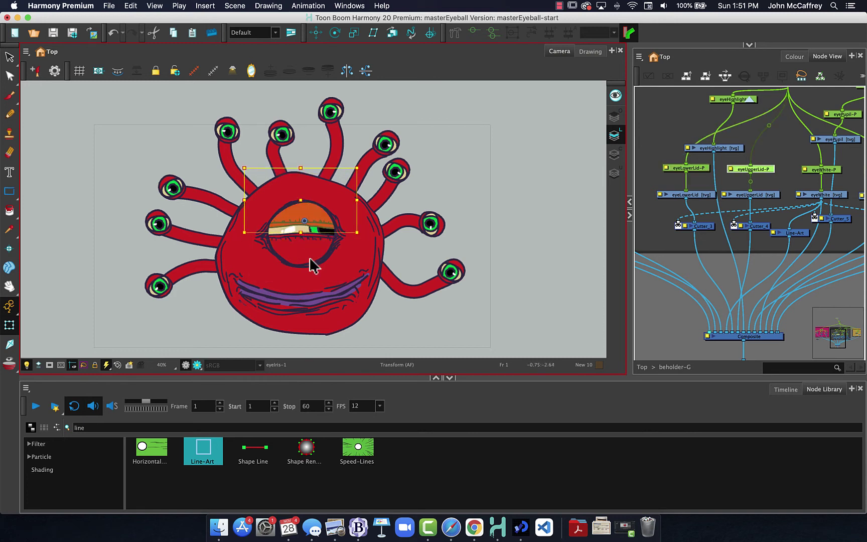
Step: Move the lower eyelid slightly down and shift the iris and pupil toward the middle of the main eye
{"action": "left_click_drag", "start_coordinate": [298, 262], "coordinate": [307, 233]}
{"action": "left_click", "coordinate": [316, 241]}
{"action": "left_click", "coordinate": [789, 280]}
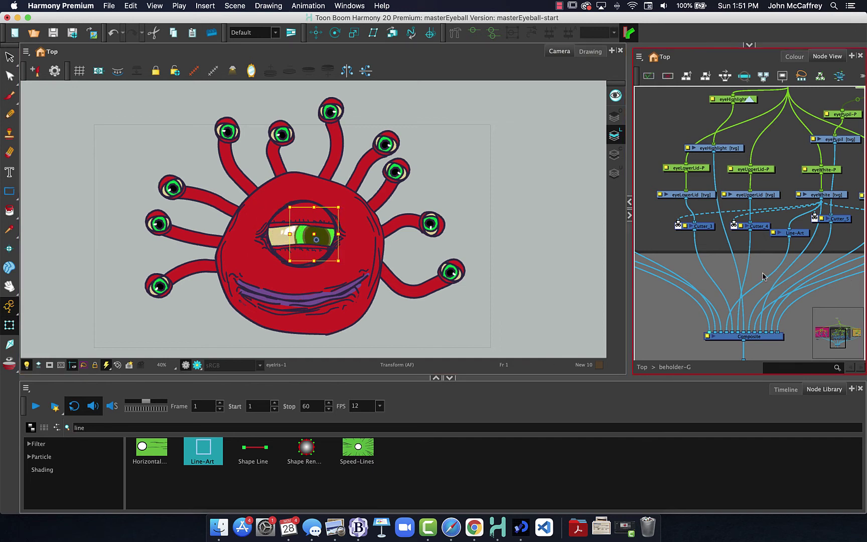
Step: Turn on Inverted for Cutter_1, below the lowerLip drawing in the mouth group, and close its layer properties
{"action": "left_click_drag", "start_coordinate": [658, 277], "coordinate": [860, 295]}
{"action": "left_click_drag", "start_coordinate": [687, 267], "coordinate": [695, 299]}
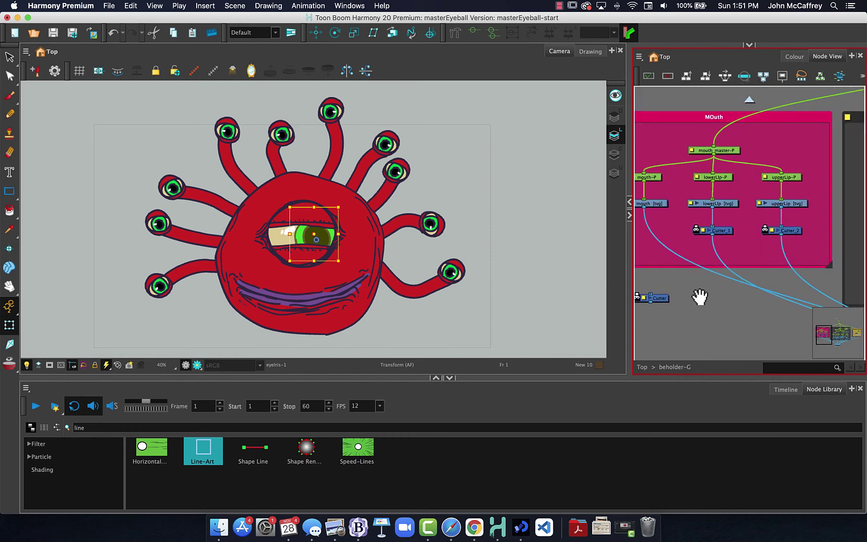
{"action": "double_click", "coordinate": [704, 233]}
{"action": "left_click", "coordinate": [495, 169]}
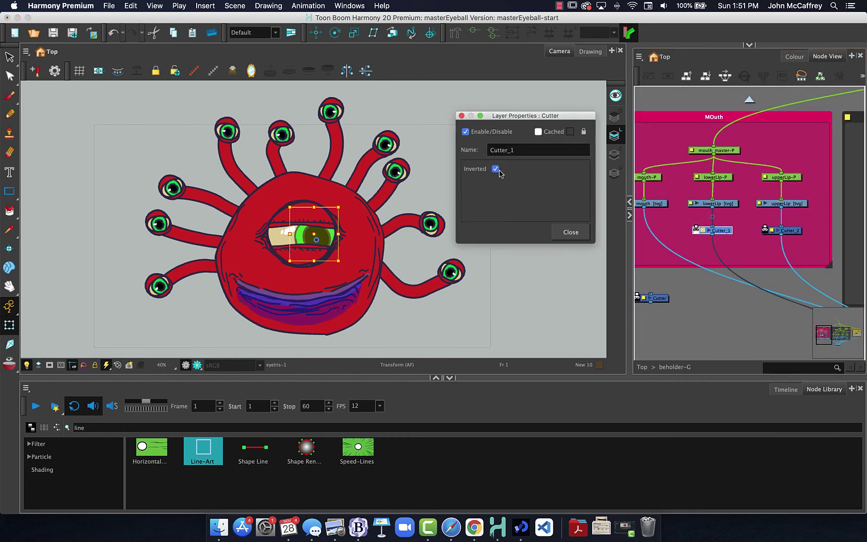
{"action": "left_click", "coordinate": [571, 232]}
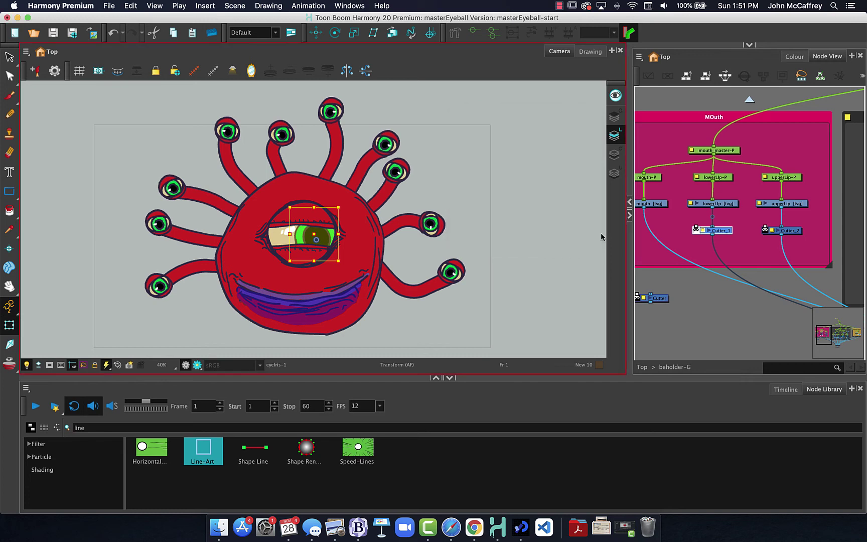
Step: Turn on Inverted for Cutter_2, below the upperLip drawing, and close its layer properties
{"action": "double_click", "coordinate": [773, 232]}
{"action": "key", "text": "Tab"}
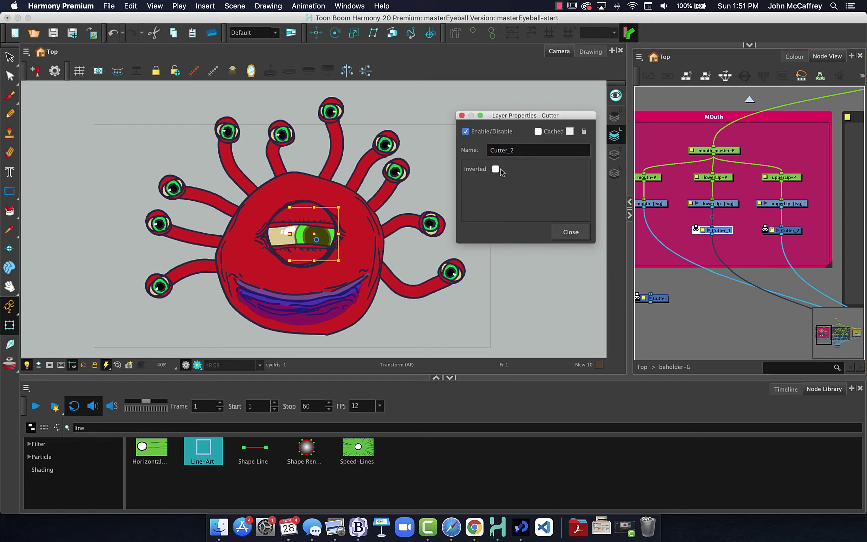
{"action": "left_click", "coordinate": [496, 169]}
{"action": "left_click", "coordinate": [573, 232]}
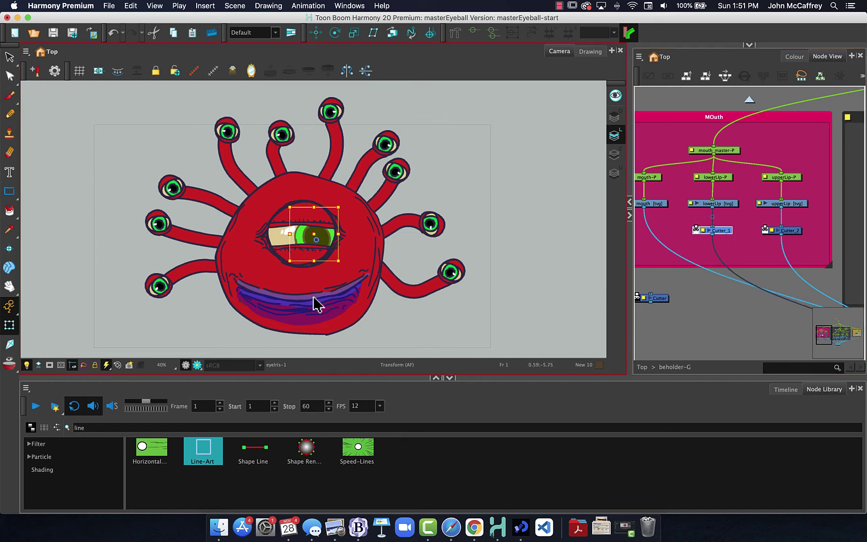
Step: Move the lower lip down past the chin and the upper lip upward to open the mouth wide
{"action": "left_click", "coordinate": [304, 321]}
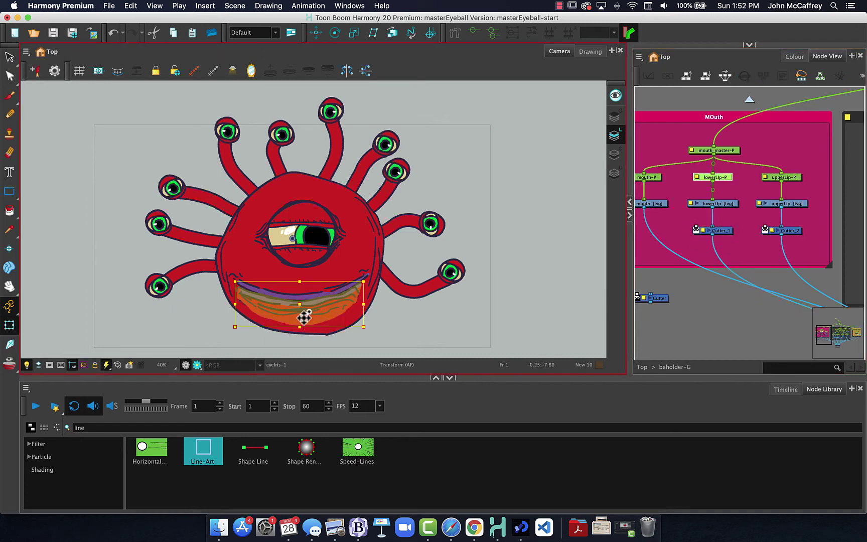
{"action": "left_click_drag", "start_coordinate": [317, 327], "coordinate": [316, 349]}
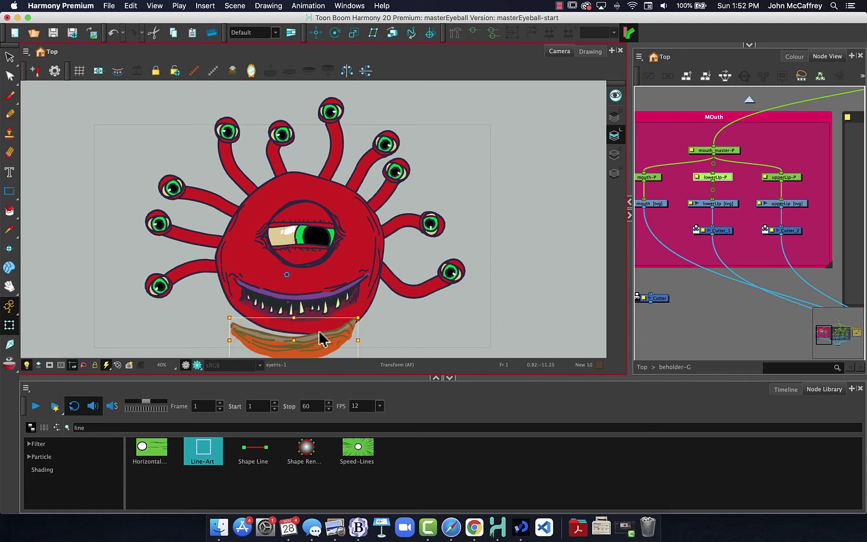
{"action": "left_click", "coordinate": [314, 299]}
{"action": "mouse_move", "coordinate": [315, 293]}
{"action": "left_mouse_down"}
{"action": "mouse_move", "coordinate": [324, 286]}
{"action": "mouse_move", "coordinate": [319, 251]}
{"action": "mouse_move", "coordinate": [314, 280]}
{"action": "left_mouse_up"}
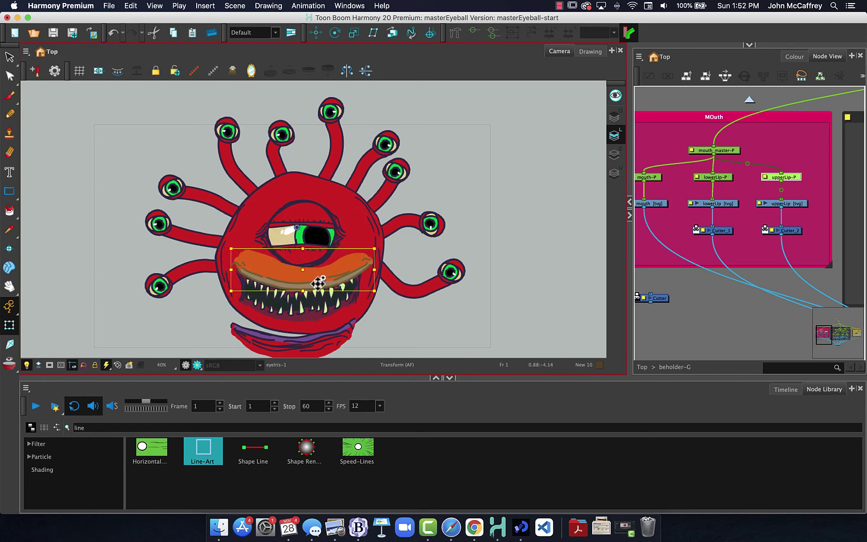
Step: Bring the upper and lower lips back toward each other until the mouth is nearly closed, and deselect them
{"action": "left_click_drag", "start_coordinate": [318, 279], "coordinate": [316, 281]}
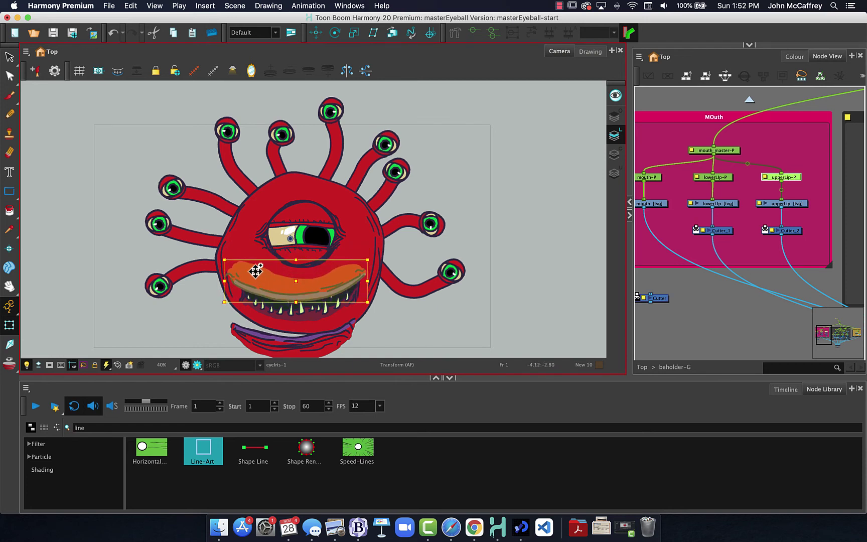
{"action": "mouse_move", "coordinate": [265, 279]}
{"action": "left_mouse_down"}
{"action": "mouse_move", "coordinate": [283, 342]}
{"action": "mouse_move", "coordinate": [275, 345]}
{"action": "mouse_move", "coordinate": [276, 305]}
{"action": "mouse_move", "coordinate": [280, 315]}
{"action": "mouse_move", "coordinate": [294, 288]}
{"action": "left_mouse_up"}
{"action": "left_click", "coordinate": [290, 293]}
{"action": "left_click", "coordinate": [194, 329]}
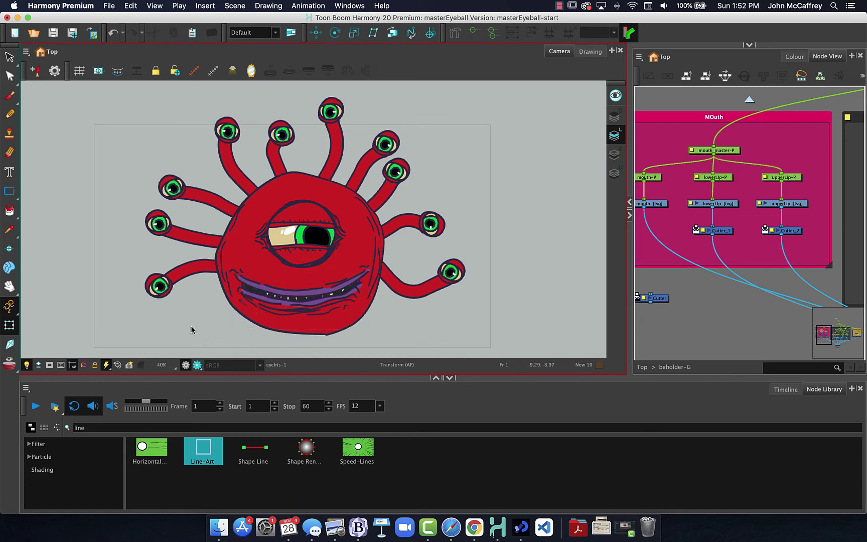
Step: Lower the lower lip past the chin and connect the body drawing to the matte port of Cutter_1 below lowerLip
{"action": "left_click", "coordinate": [303, 322]}
{"action": "left_click_drag", "start_coordinate": [300, 319], "coordinate": [299, 335]}
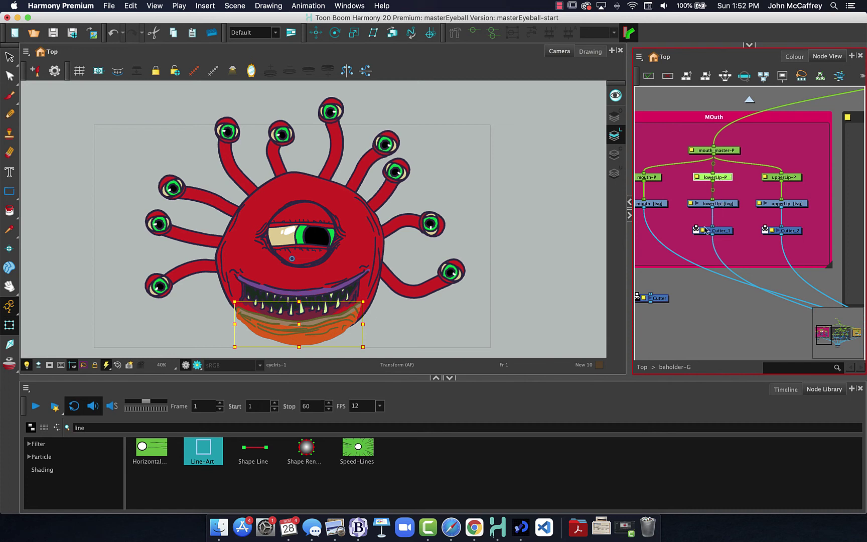
{"action": "left_click", "coordinate": [721, 232]}
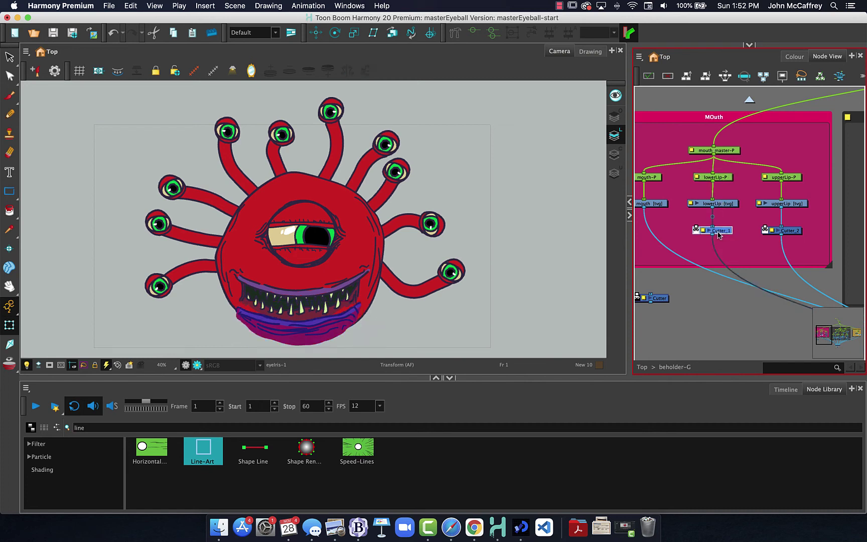
{"action": "key", "text": "super+f"}
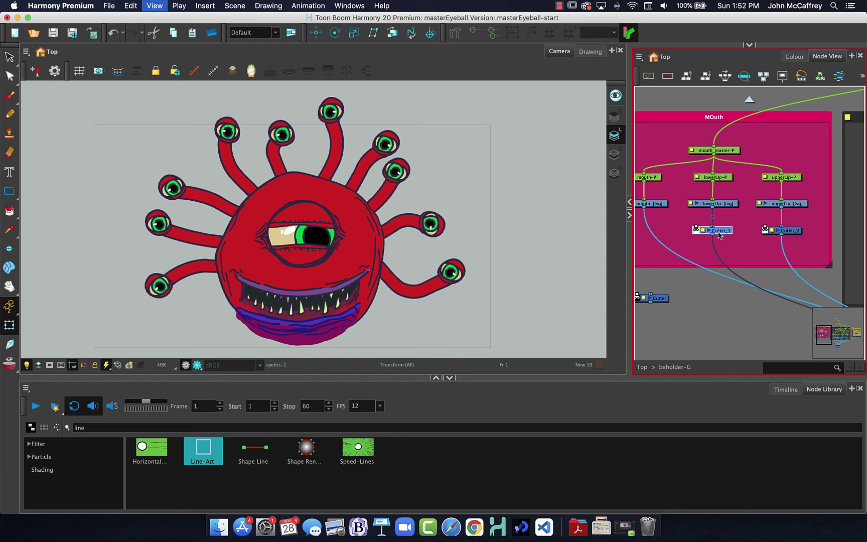
{"action": "key", "text": "grave"}
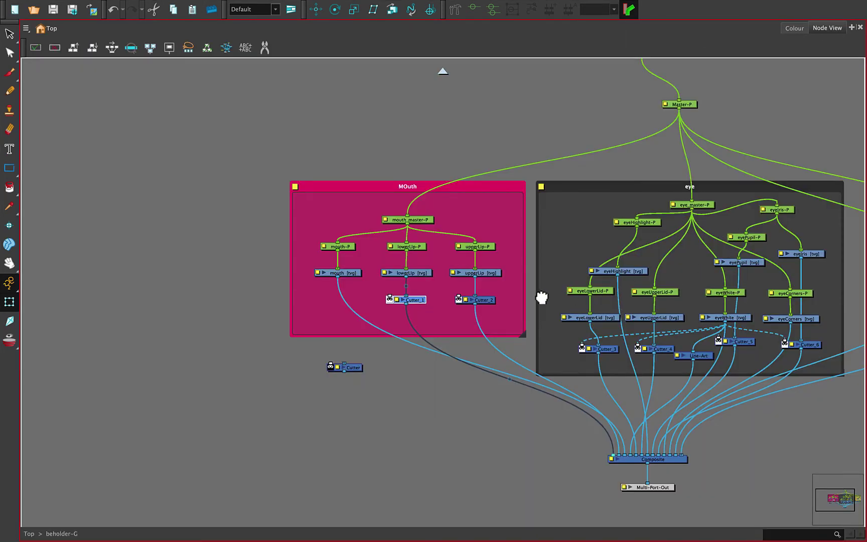
{"action": "left_click_drag", "start_coordinate": [519, 291], "coordinate": [424, 289]}
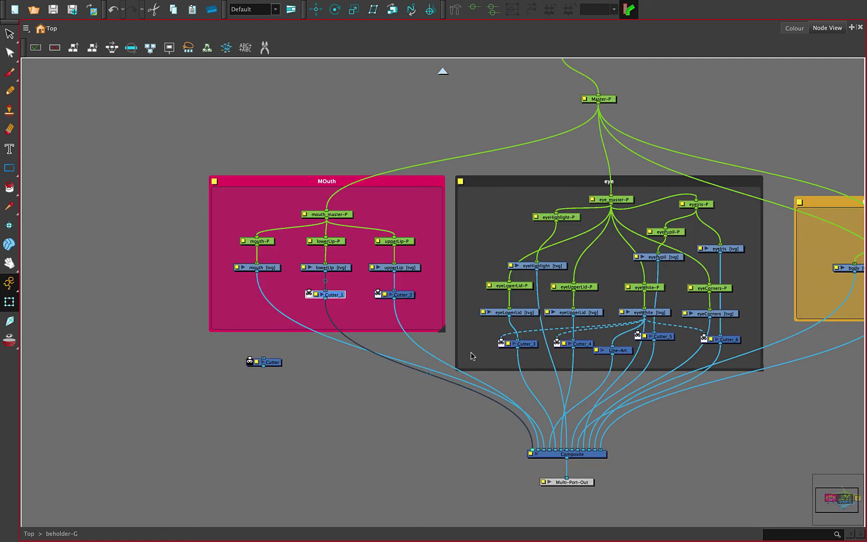
{"action": "left_click_drag", "start_coordinate": [697, 422], "coordinate": [594, 410]}
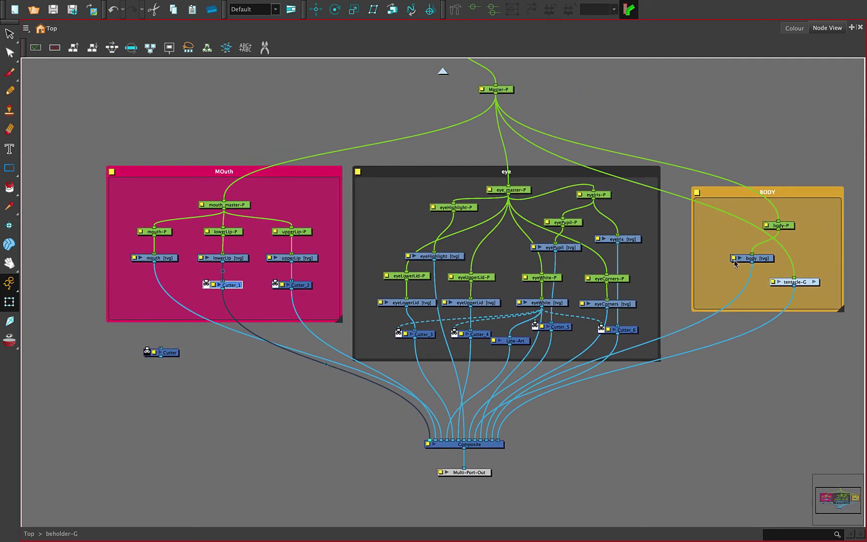
{"action": "left_click_drag", "start_coordinate": [752, 263], "coordinate": [205, 281]}
{"action": "key", "text": "grave"}
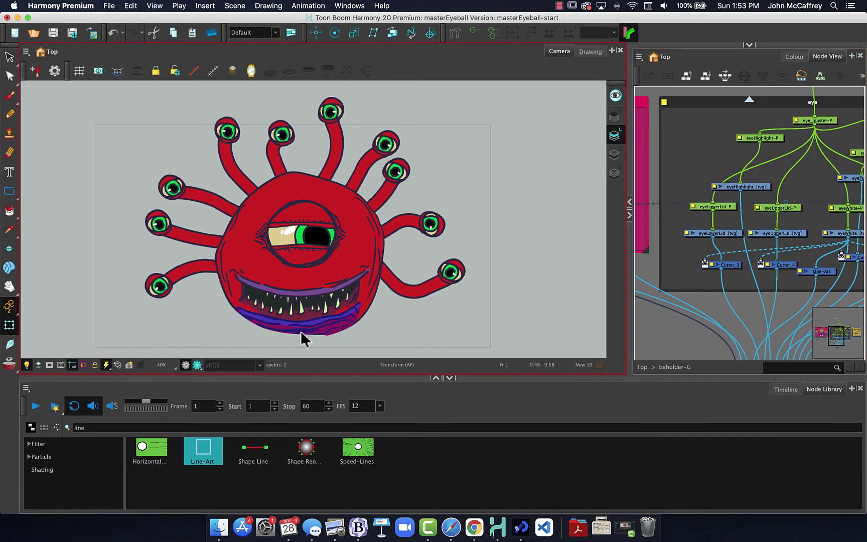
Step: Raise the lower lip slightly in two small moves so it sits higher on the chin, and deselect it
{"action": "left_click", "coordinate": [334, 335]}
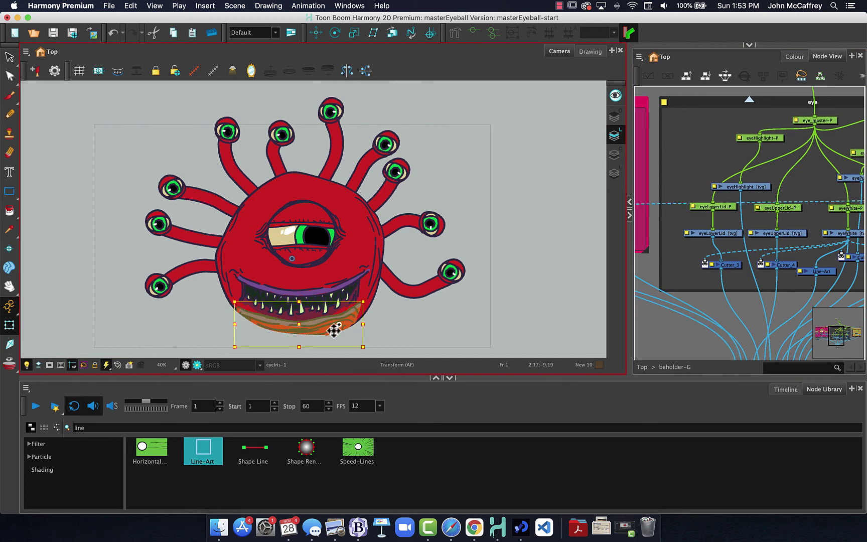
{"action": "left_click_drag", "start_coordinate": [333, 329], "coordinate": [334, 321]}
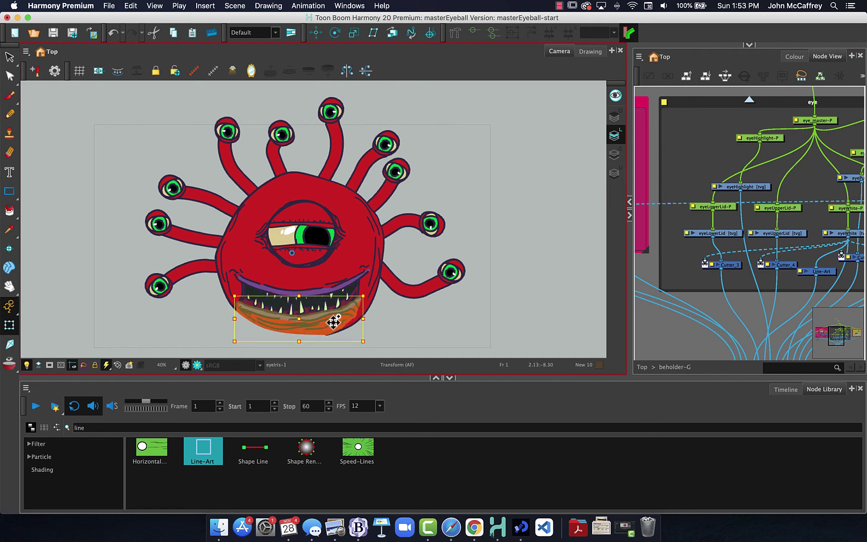
{"action": "left_click", "coordinate": [408, 334]}
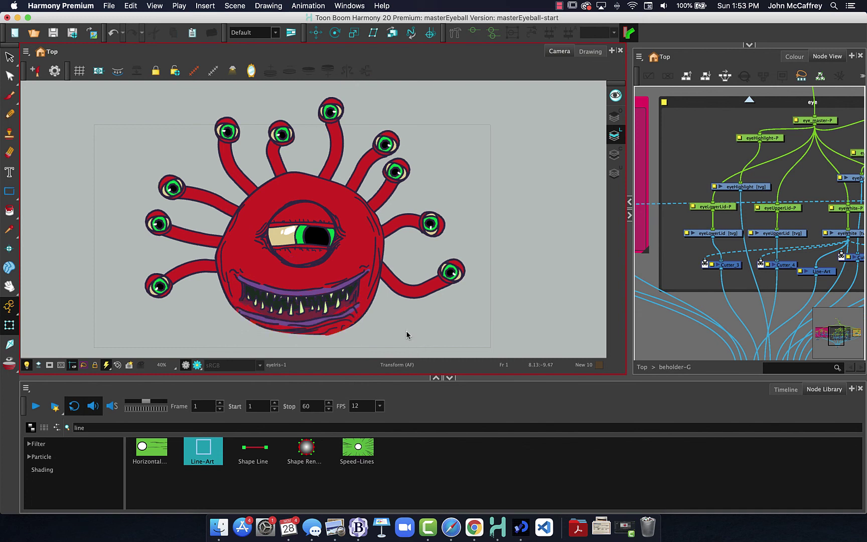
{"action": "left_click", "coordinate": [325, 325]}
{"action": "left_click_drag", "start_coordinate": [325, 324], "coordinate": [326, 316]}
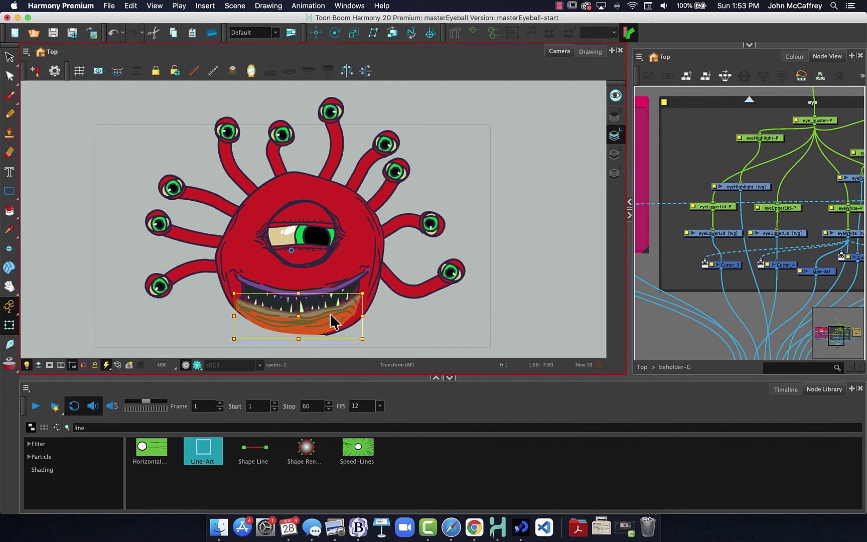
{"action": "left_click", "coordinate": [413, 339]}
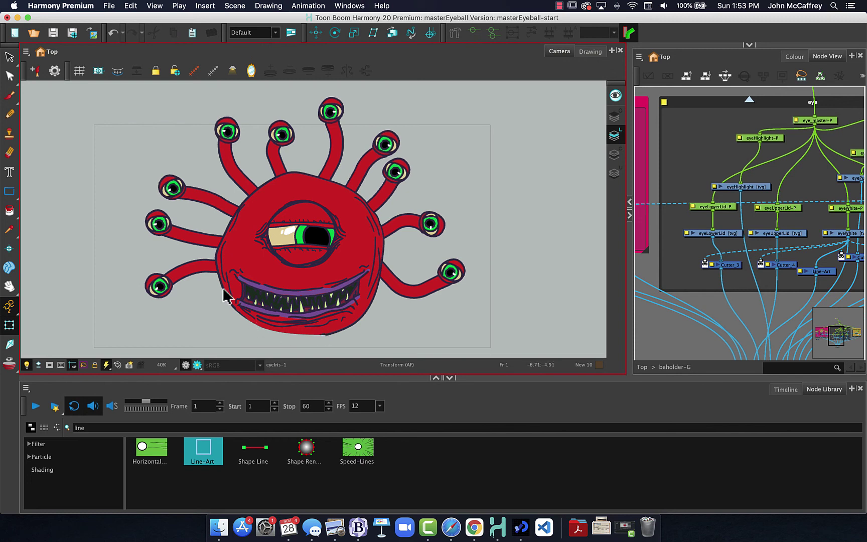
Step: Add a second Line-Art node below the BODY group and feed it from the body drawing
{"action": "left_click", "coordinate": [659, 221]}
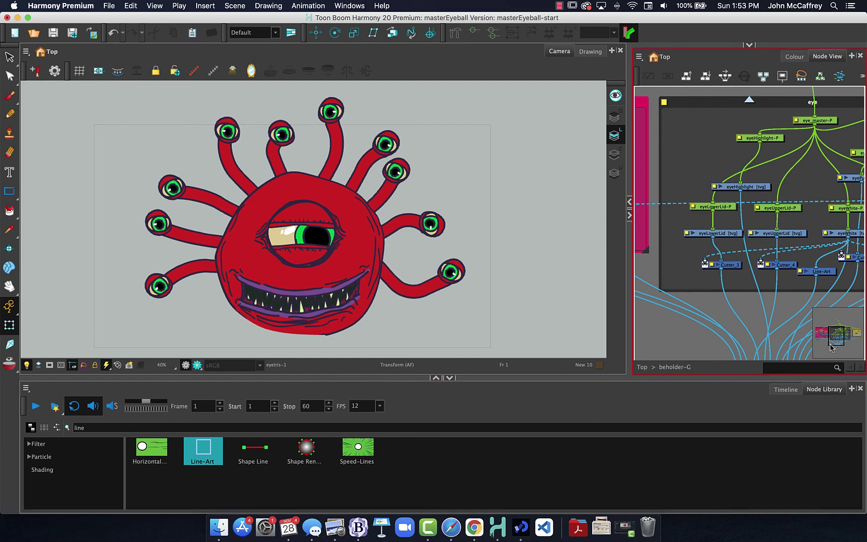
{"action": "left_click_drag", "start_coordinate": [831, 345], "coordinate": [855, 344]}
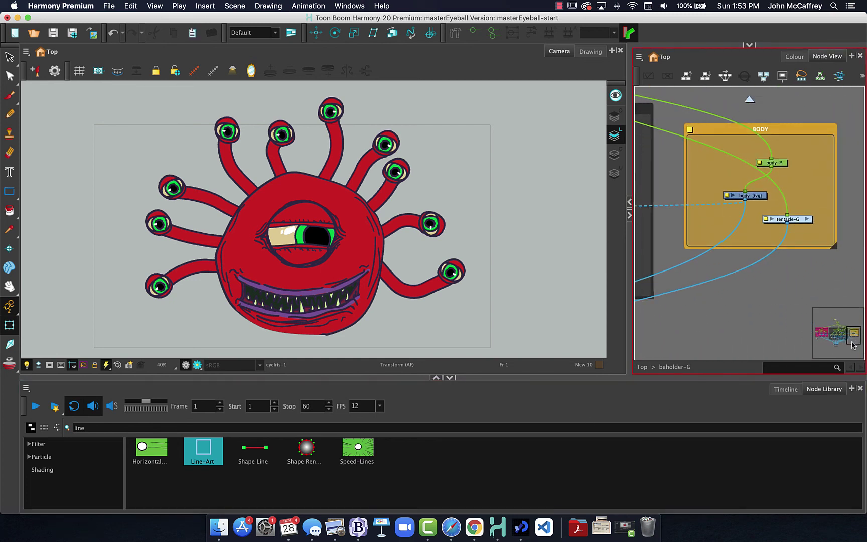
{"action": "left_click", "coordinate": [197, 451]}
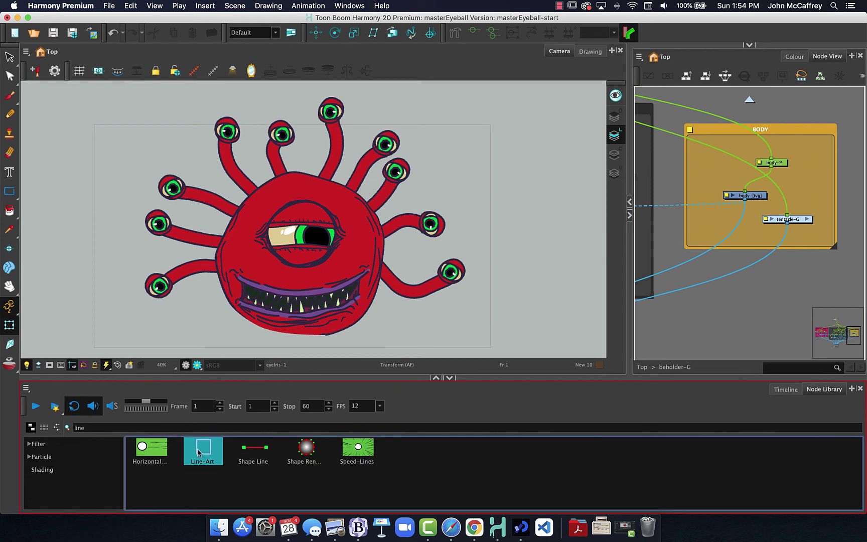
{"action": "left_click_drag", "start_coordinate": [197, 453], "coordinate": [721, 264]}
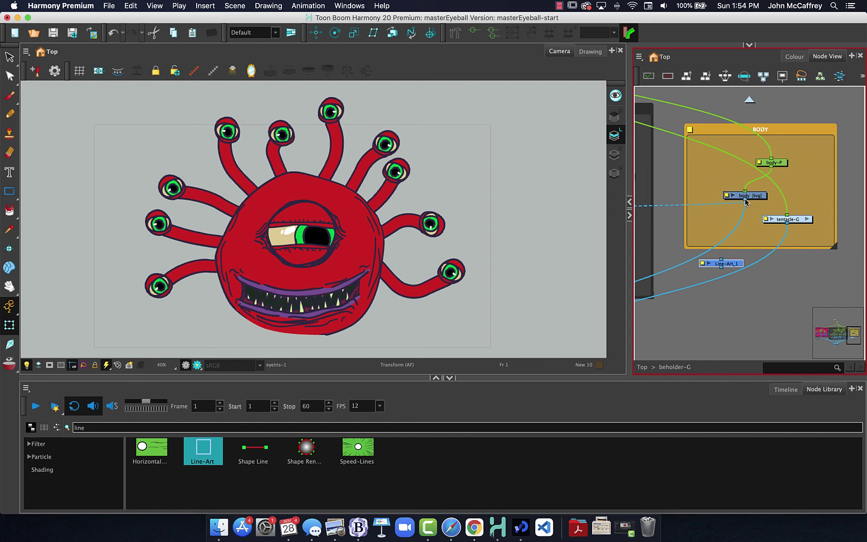
{"action": "left_click_drag", "start_coordinate": [746, 202], "coordinate": [685, 321]}
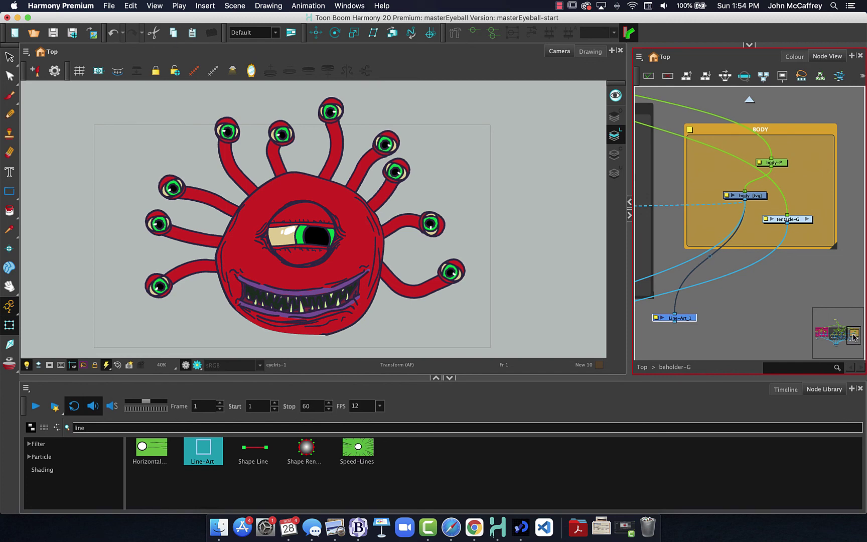
Step: Place the new Line-Art node under the body drawing in the BODY group and connect its output to the frontmost port of the Composite
{"action": "key", "text": "super+f"}
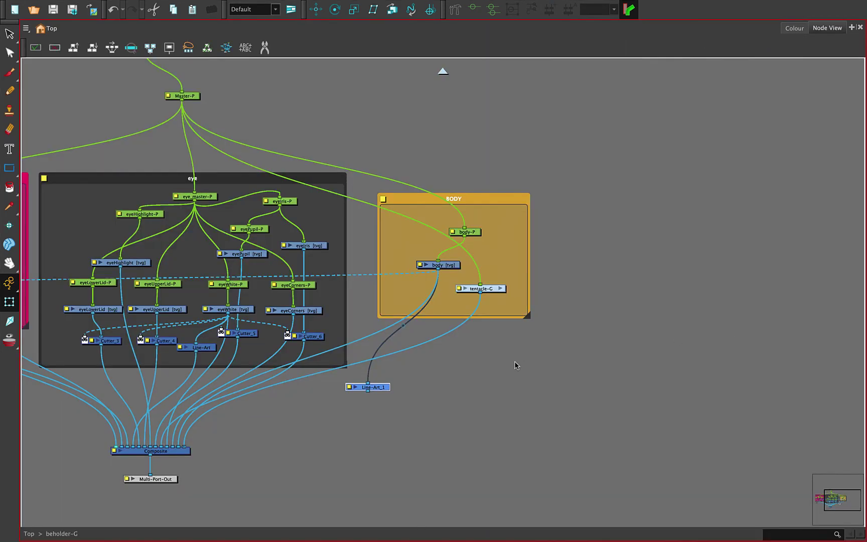
{"action": "left_click_drag", "start_coordinate": [377, 389], "coordinate": [416, 291]}
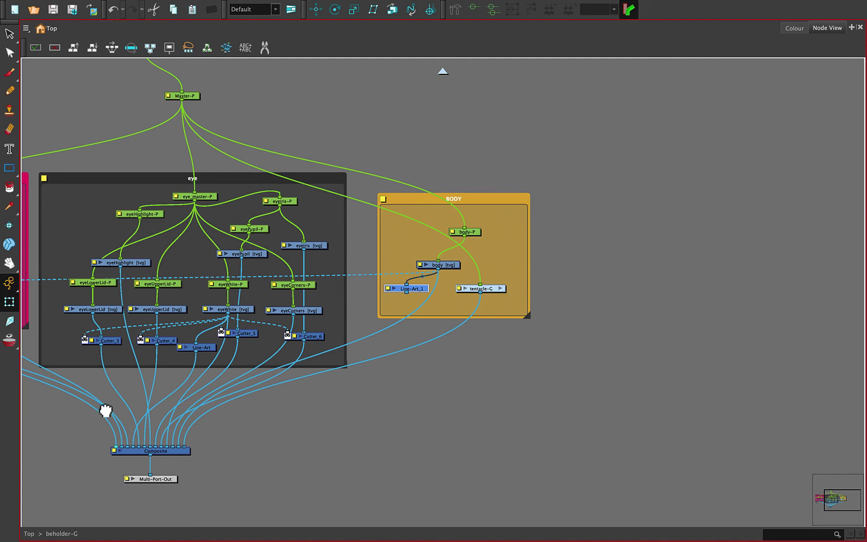
{"action": "left_click_drag", "start_coordinate": [106, 410], "coordinate": [262, 393]}
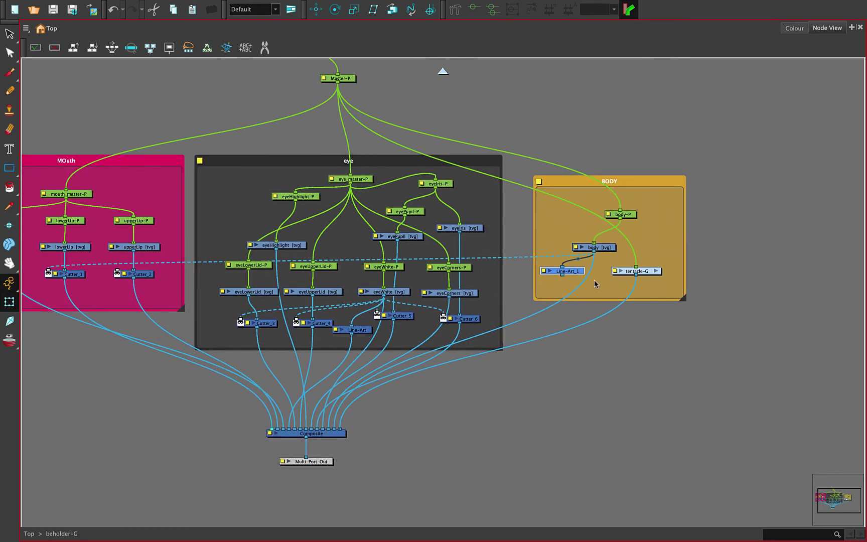
{"action": "left_click_drag", "start_coordinate": [563, 277], "coordinate": [258, 431]}
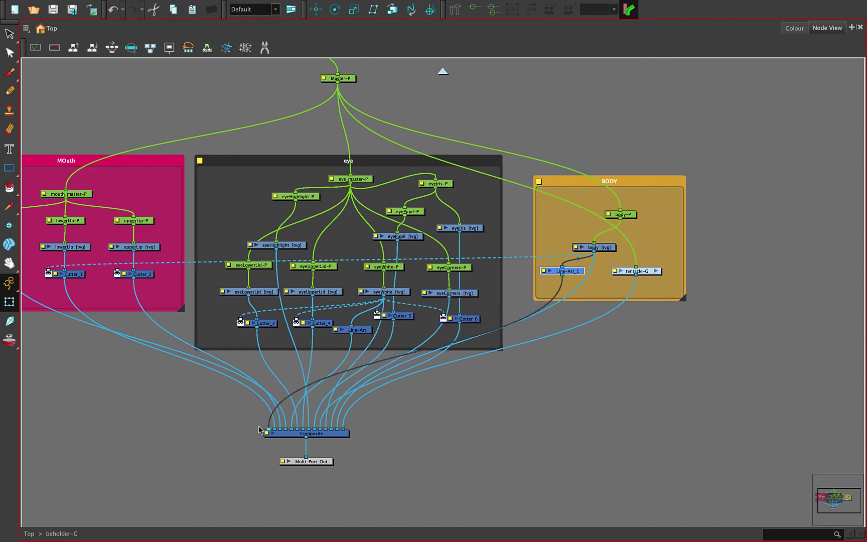
{"action": "key", "text": "super+f"}
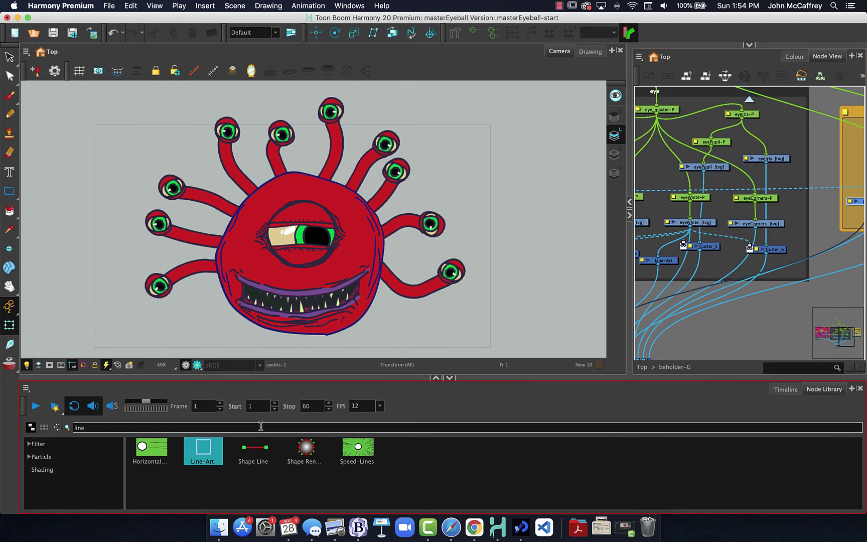
Step: Reposition the upper and lower lips to open the mouth, and shift both lips together slightly to the right
{"action": "left_click", "coordinate": [334, 325]}
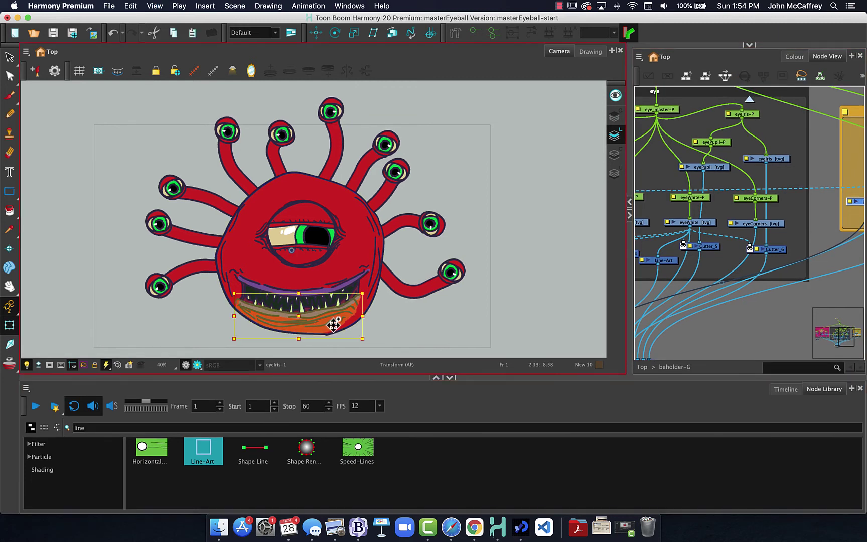
{"action": "mouse_move", "coordinate": [334, 325]}
{"action": "left_mouse_down"}
{"action": "mouse_move", "coordinate": [336, 314]}
{"action": "mouse_move", "coordinate": [325, 325]}
{"action": "mouse_move", "coordinate": [326, 281]}
{"action": "mouse_move", "coordinate": [315, 290]}
{"action": "left_mouse_up"}
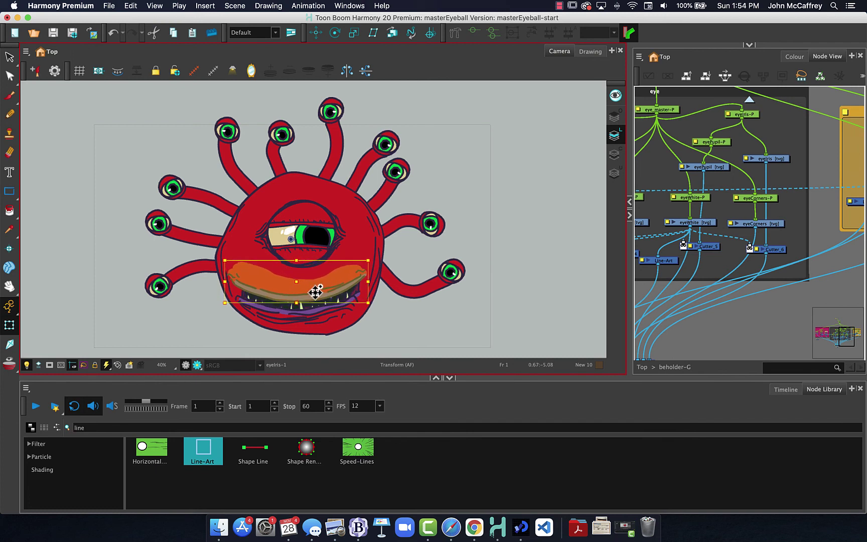
{"action": "mouse_move", "coordinate": [316, 290]}
{"action": "left_mouse_down"}
{"action": "mouse_move", "coordinate": [318, 271]}
{"action": "mouse_move", "coordinate": [310, 316]}
{"action": "mouse_move", "coordinate": [323, 324]}
{"action": "mouse_move", "coordinate": [333, 282]}
{"action": "left_mouse_up"}
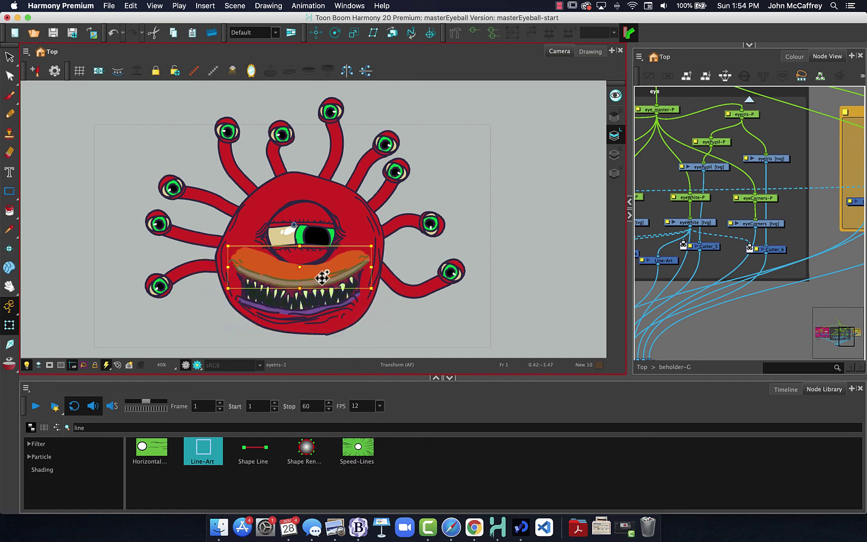
{"action": "left_click", "coordinate": [321, 321]}
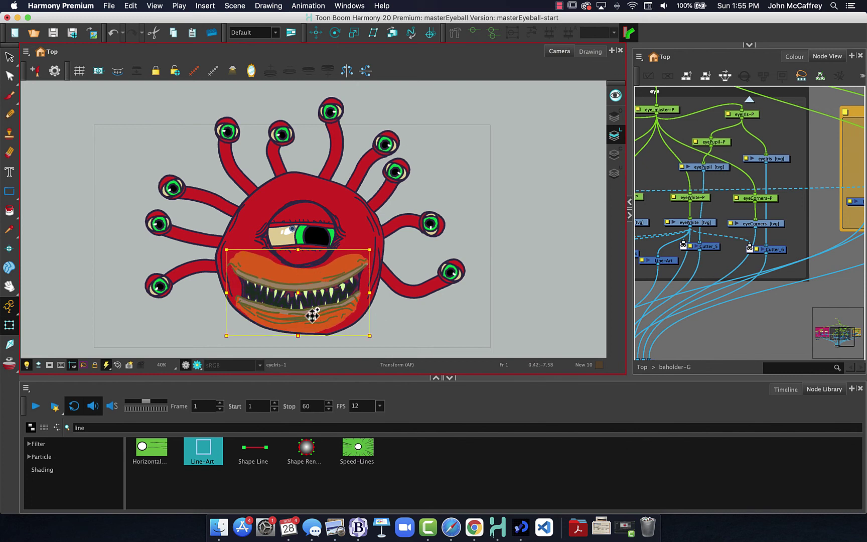
{"action": "mouse_move", "coordinate": [318, 320]}
{"action": "left_mouse_down"}
{"action": "mouse_move", "coordinate": [338, 320]}
{"action": "mouse_move", "coordinate": [287, 313]}
{"action": "mouse_move", "coordinate": [350, 316]}
{"action": "mouse_move", "coordinate": [276, 315]}
{"action": "mouse_move", "coordinate": [342, 317]}
{"action": "mouse_move", "coordinate": [323, 316]}
{"action": "mouse_move", "coordinate": [331, 318]}
{"action": "left_mouse_up"}
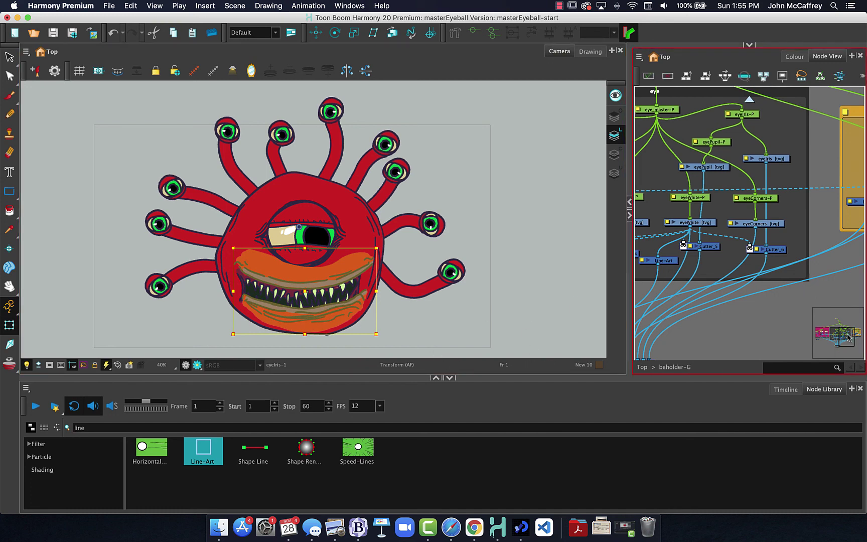
Step: Connect the body drawing to the matte port of Cutter_2 below the upperLip drawing
{"action": "mouse_move", "coordinate": [848, 338]}
{"action": "left_mouse_down"}
{"action": "mouse_move", "coordinate": [825, 339]}
{"action": "mouse_move", "coordinate": [845, 334]}
{"action": "left_mouse_up"}
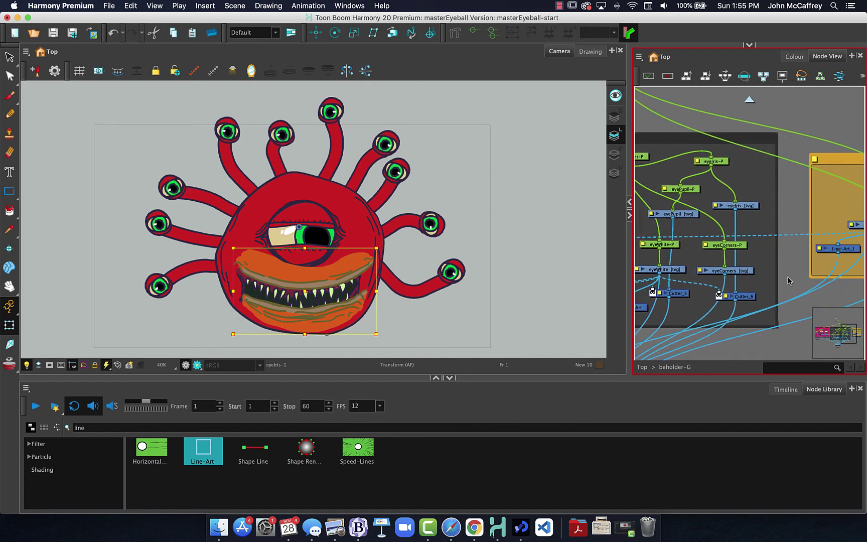
{"action": "key", "text": "grave"}
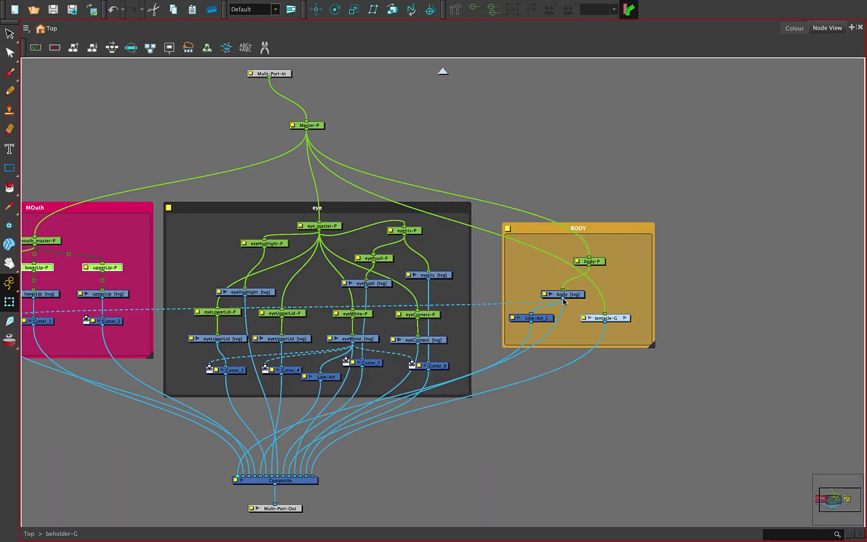
{"action": "left_click_drag", "start_coordinate": [562, 298], "coordinate": [86, 318]}
{"action": "key", "text": "super+f"}
{"action": "key", "text": "super+grave"}
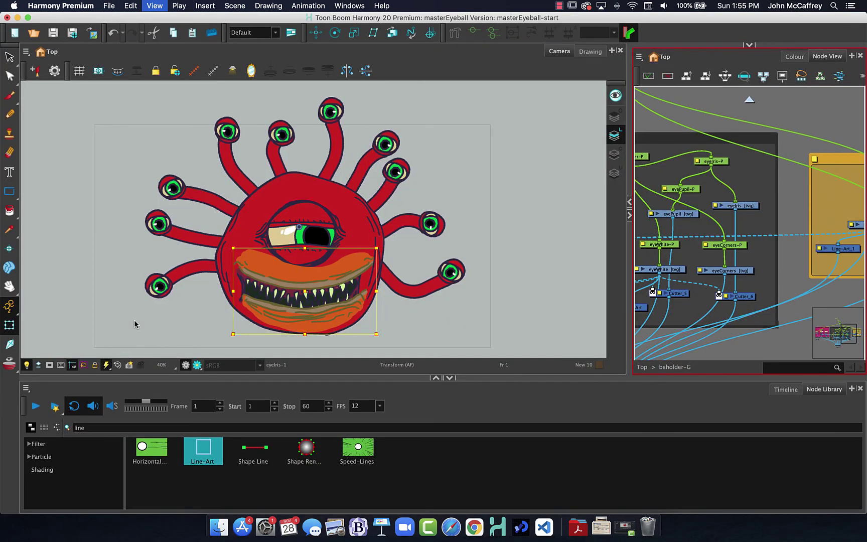
Step: Select the whole mouth through its mouth_master-P peg and shift it slightly up and to the left
{"action": "key", "text": "ctrl+super+f"}
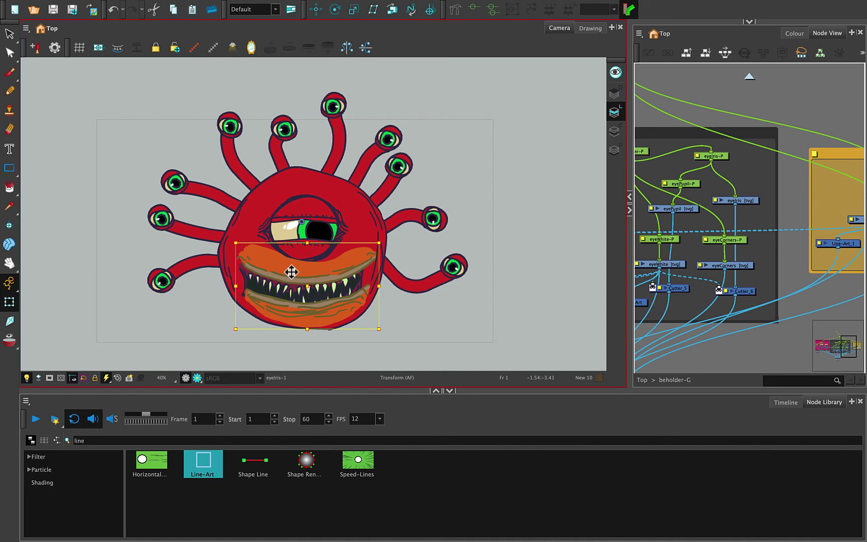
{"action": "left_click", "coordinate": [765, 282]}
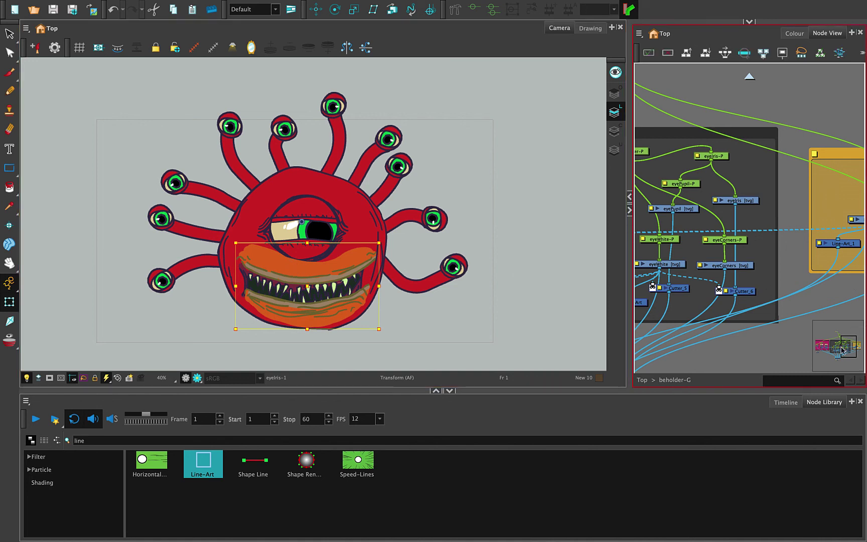
{"action": "left_click_drag", "start_coordinate": [848, 349], "coordinate": [823, 345]}
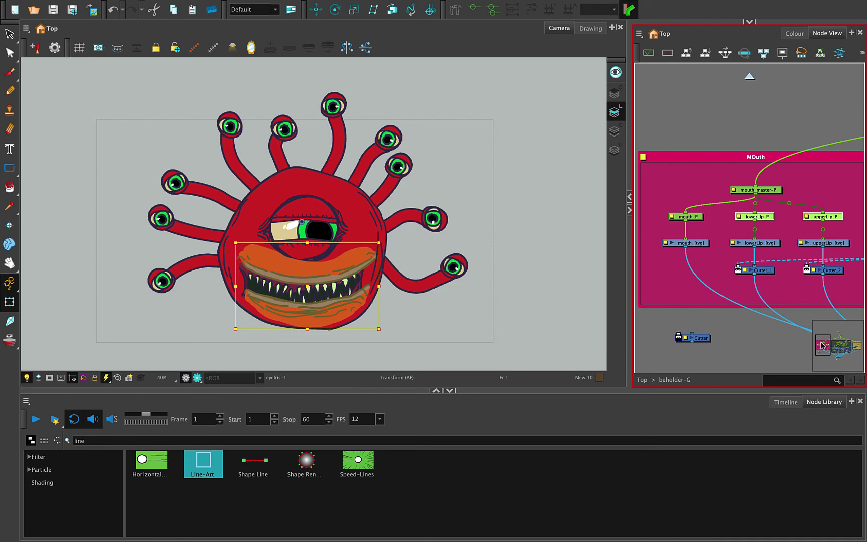
{"action": "left_click", "coordinate": [356, 292]}
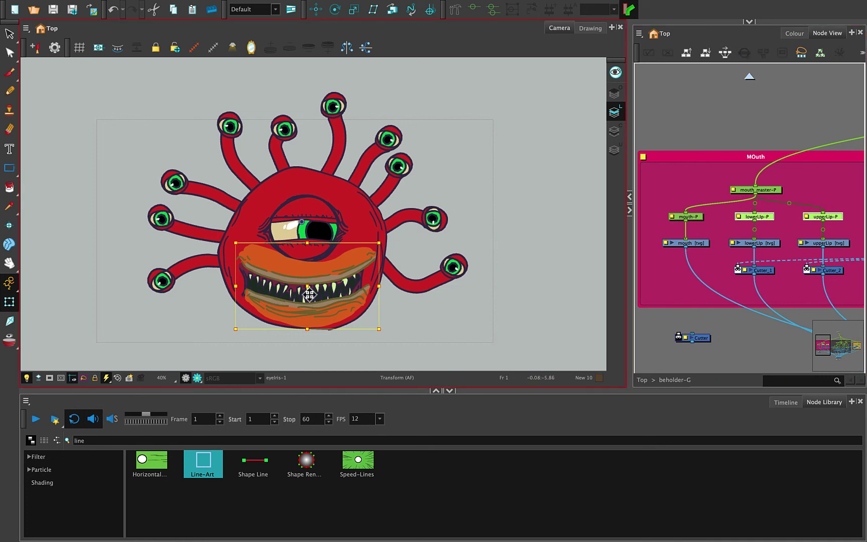
{"action": "left_click", "coordinate": [437, 320]}
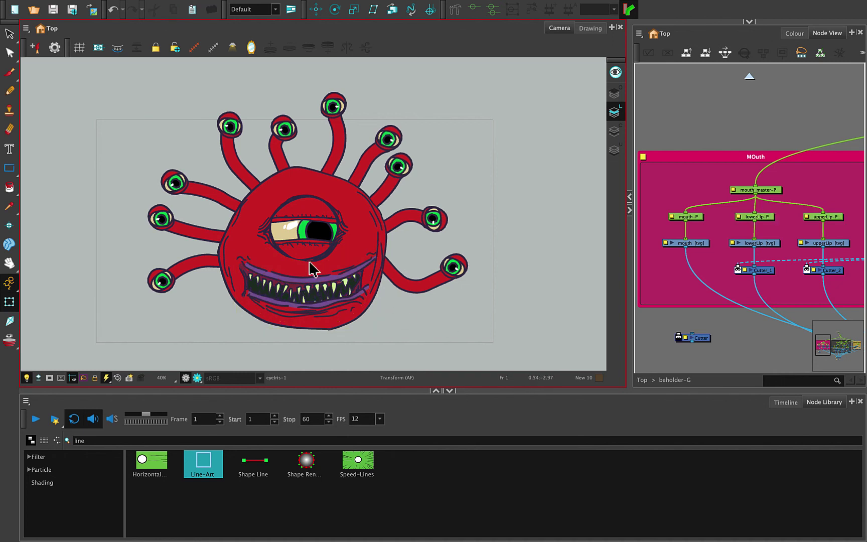
{"action": "left_click", "coordinate": [312, 294]}
{"action": "key", "text": "b"}
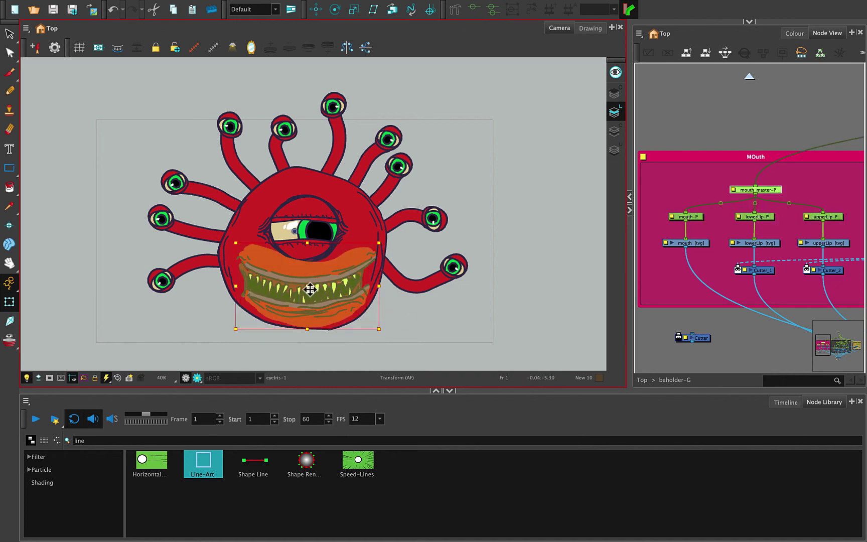
{"action": "mouse_move", "coordinate": [316, 294]}
{"action": "left_mouse_down"}
{"action": "mouse_move", "coordinate": [365, 290]}
{"action": "mouse_move", "coordinate": [258, 293]}
{"action": "mouse_move", "coordinate": [327, 293]}
{"action": "mouse_move", "coordinate": [314, 291]}
{"action": "left_mouse_up"}
Step: Insert the loose Cutter node into the connection below the mouth drawing inside the MOuth group
{"action": "left_click", "coordinate": [651, 314]}
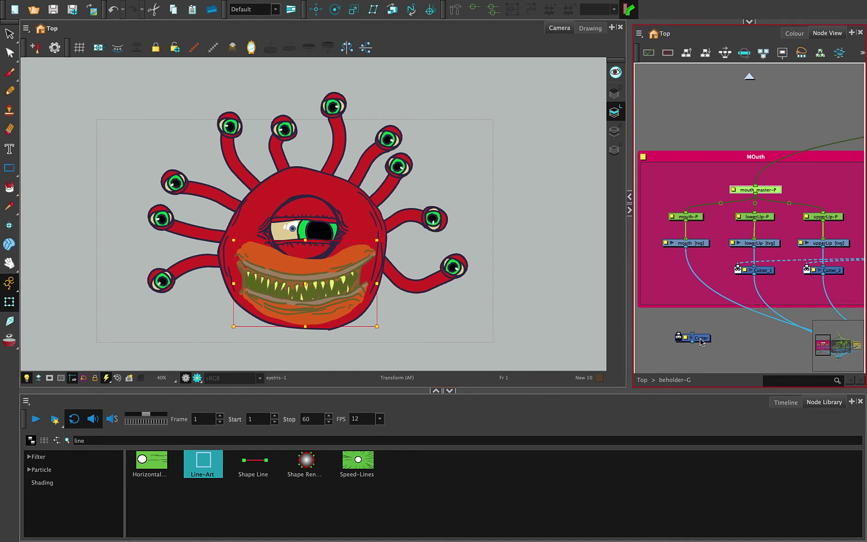
{"action": "left_click", "coordinate": [700, 320]}
{"action": "left_click_drag", "start_coordinate": [701, 336], "coordinate": [692, 298]}
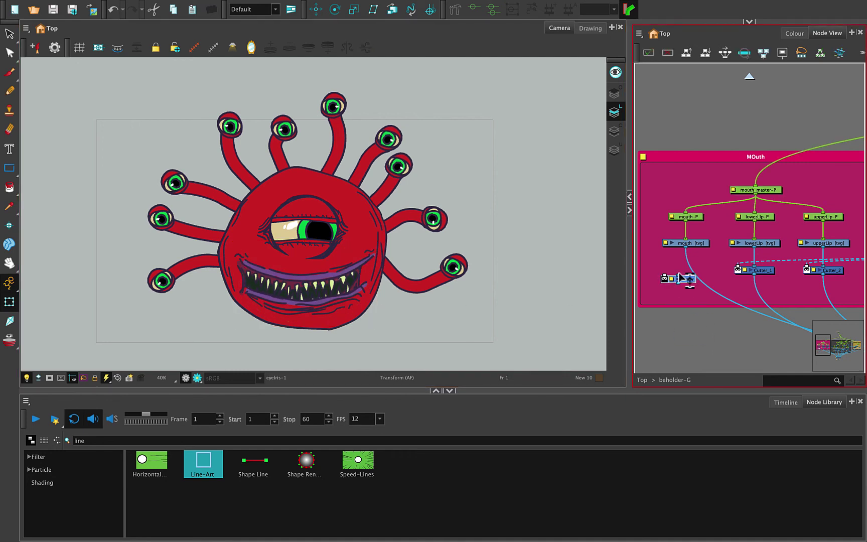
{"action": "left_click_drag", "start_coordinate": [688, 284], "coordinate": [705, 283]}
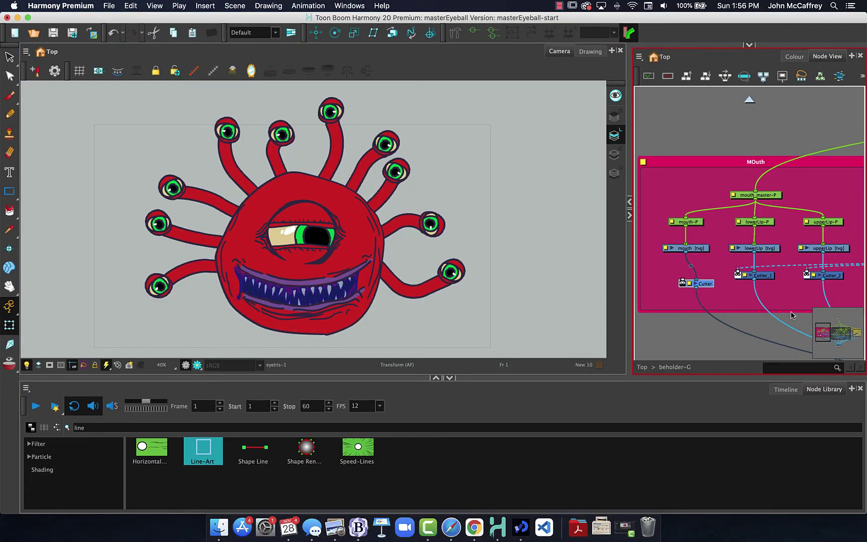
Step: Move the BODY group with all its nodes to the left side of the MOuth group
{"action": "key", "text": "super+f"}
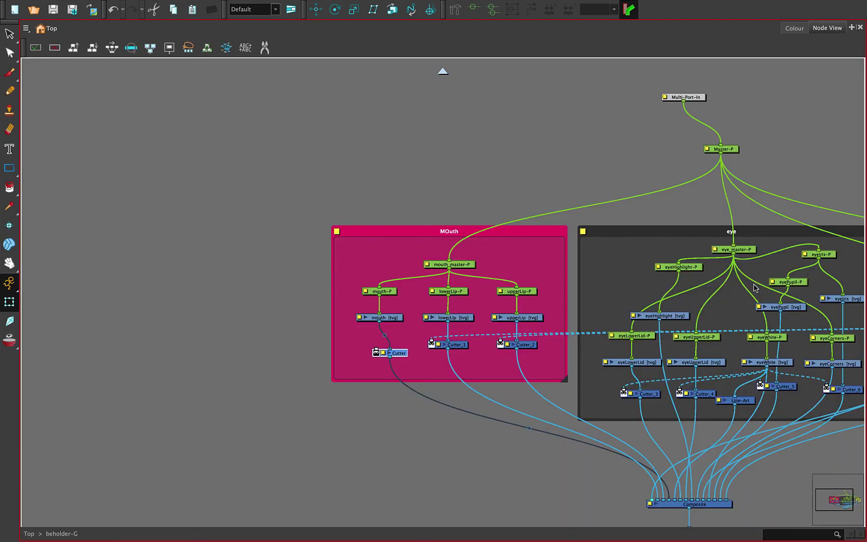
{"action": "left_click_drag", "start_coordinate": [705, 326], "coordinate": [511, 304]}
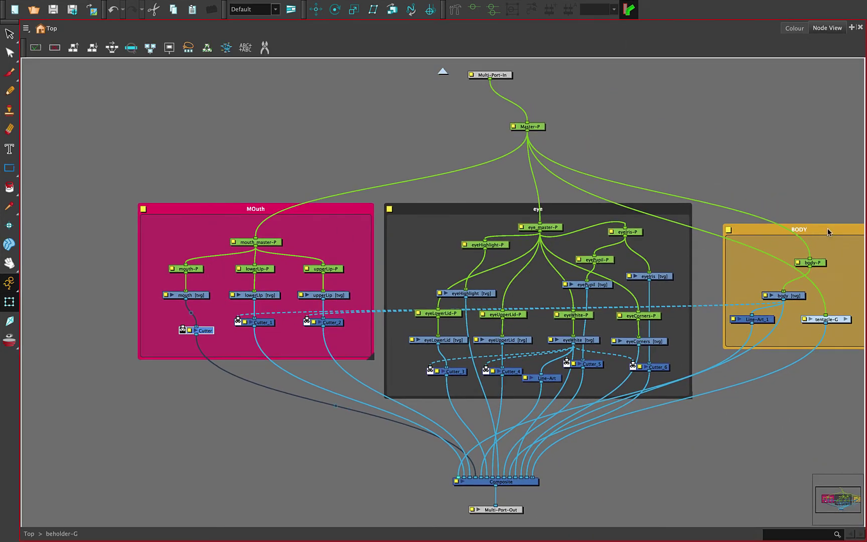
{"action": "left_click_drag", "start_coordinate": [837, 228], "coordinate": [72, 227]}
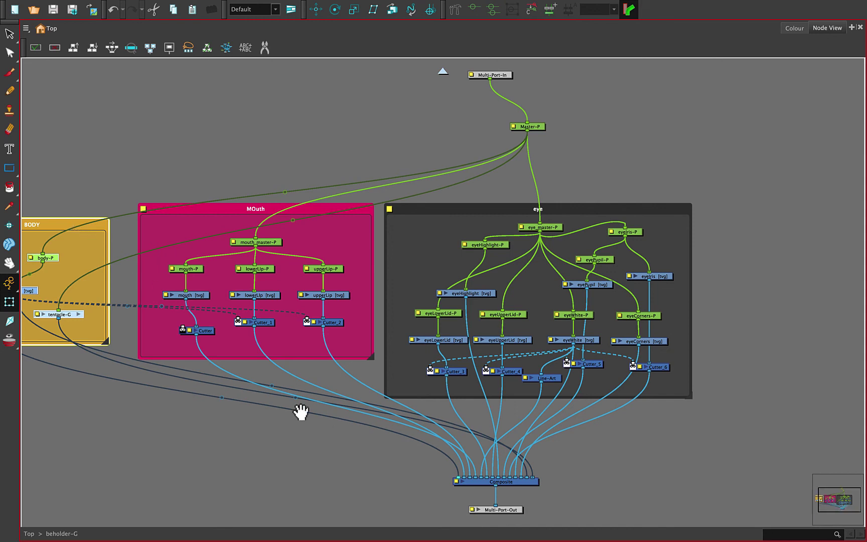
{"action": "left_click_drag", "start_coordinate": [300, 411], "coordinate": [424, 407]}
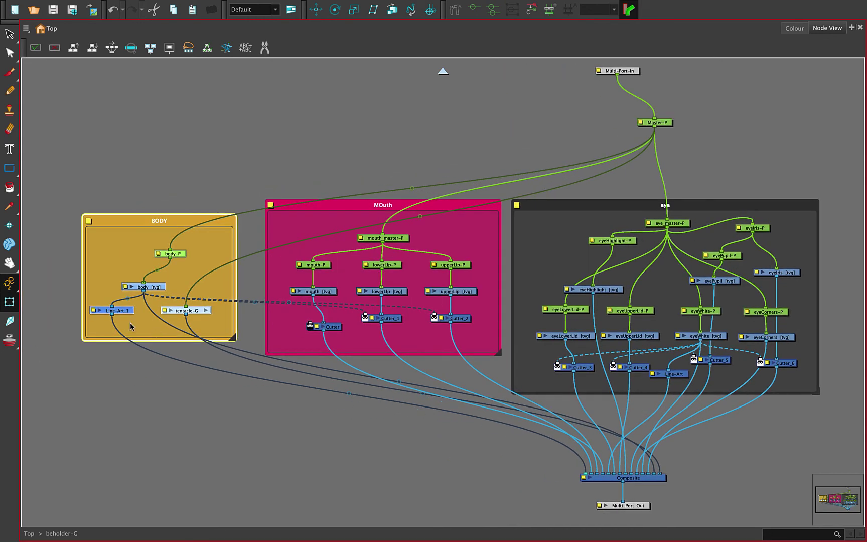
{"action": "left_click", "coordinate": [95, 377]}
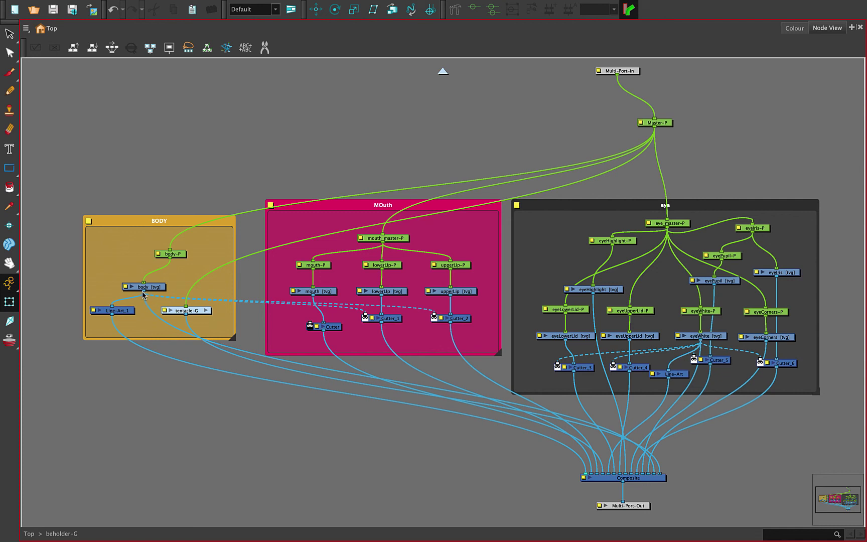
Step: Connect the body drawing to the matte port of the Cutter below the mouth drawing, and lower the upper lip slightly
{"action": "left_click_drag", "start_coordinate": [144, 294], "coordinate": [309, 326]}
{"action": "key", "text": "ctrl+super+f"}
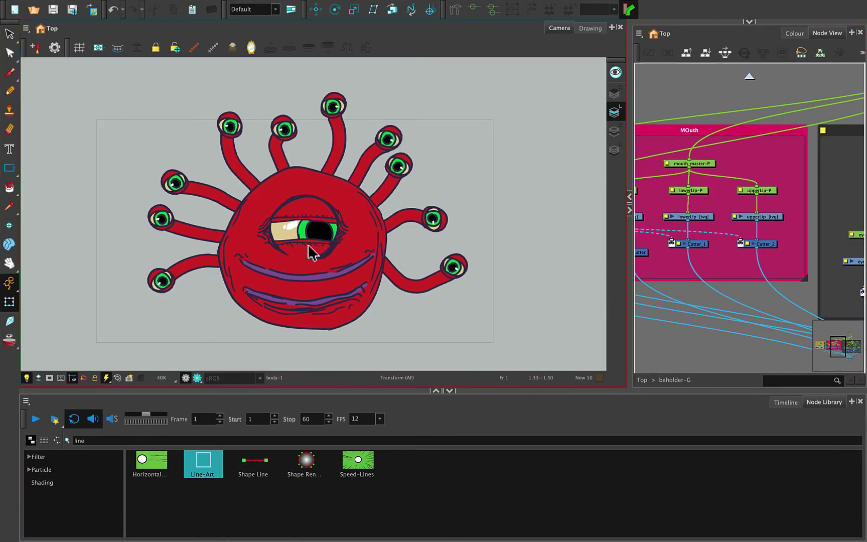
{"action": "left_click", "coordinate": [285, 266]}
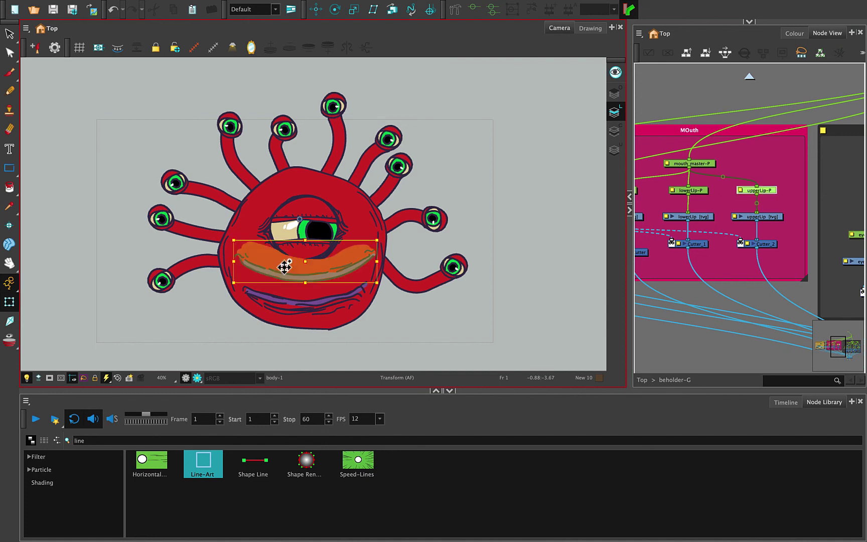
{"action": "mouse_move", "coordinate": [281, 275]}
{"action": "left_mouse_down"}
{"action": "mouse_move", "coordinate": [281, 251]}
{"action": "mouse_move", "coordinate": [280, 277]}
{"action": "left_mouse_up"}
Step: Enable Inverted on the Cutter below the mouth drawing, and shift the whole mouth slightly right using mouth_master-P
{"action": "left_click", "coordinate": [668, 294]}
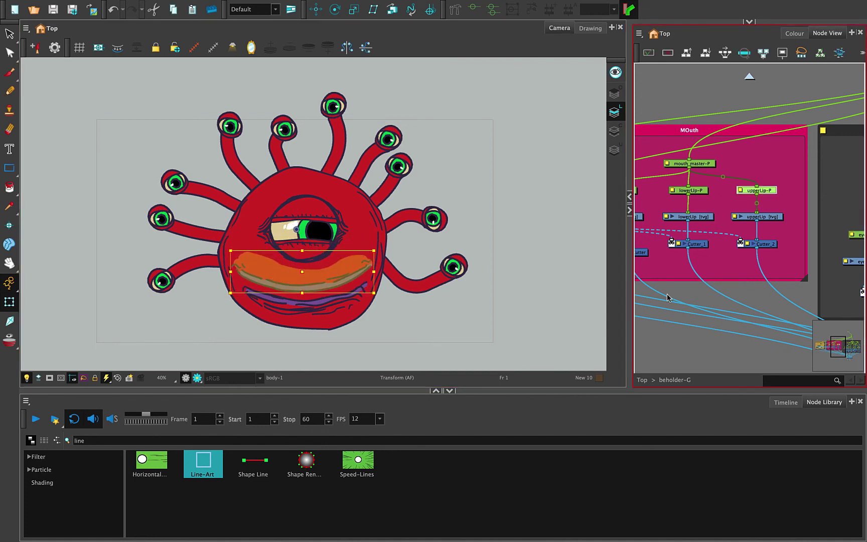
{"action": "left_click_drag", "start_coordinate": [668, 276], "coordinate": [721, 277]}
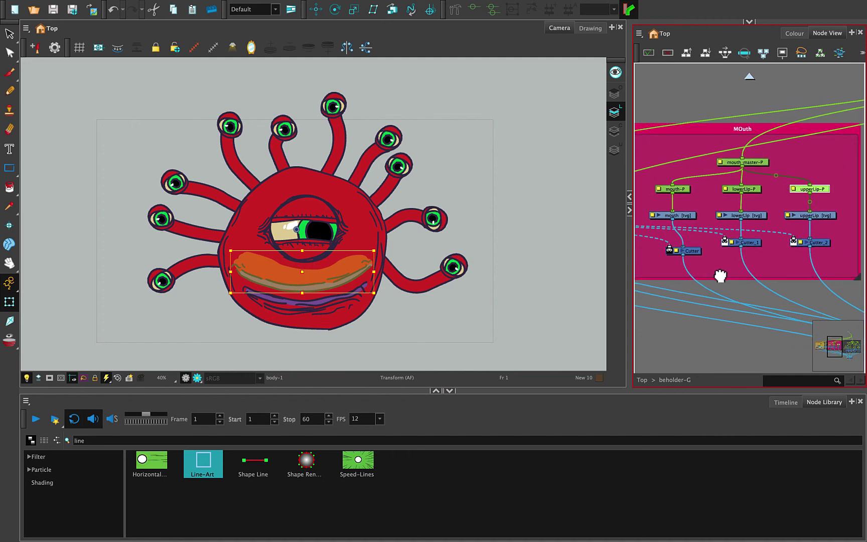
{"action": "double_click", "coordinate": [678, 252]}
{"action": "left_click", "coordinate": [495, 169]}
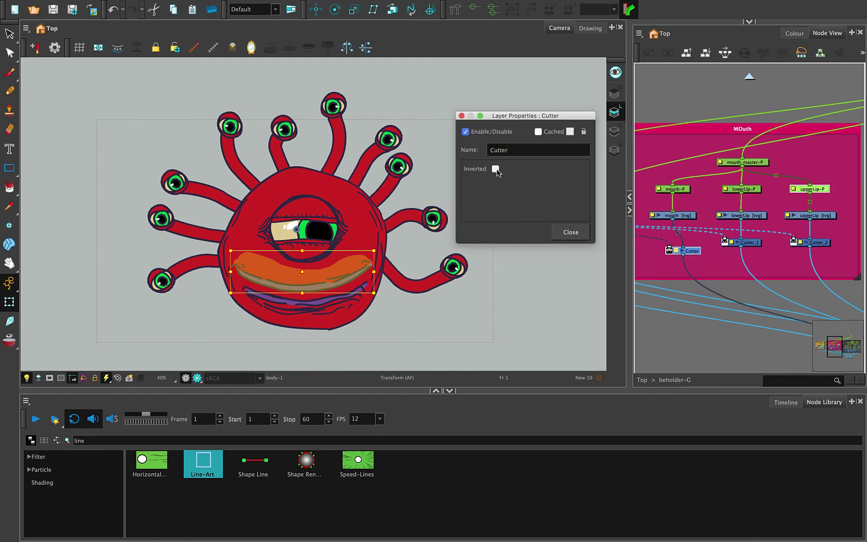
{"action": "left_click", "coordinate": [571, 232]}
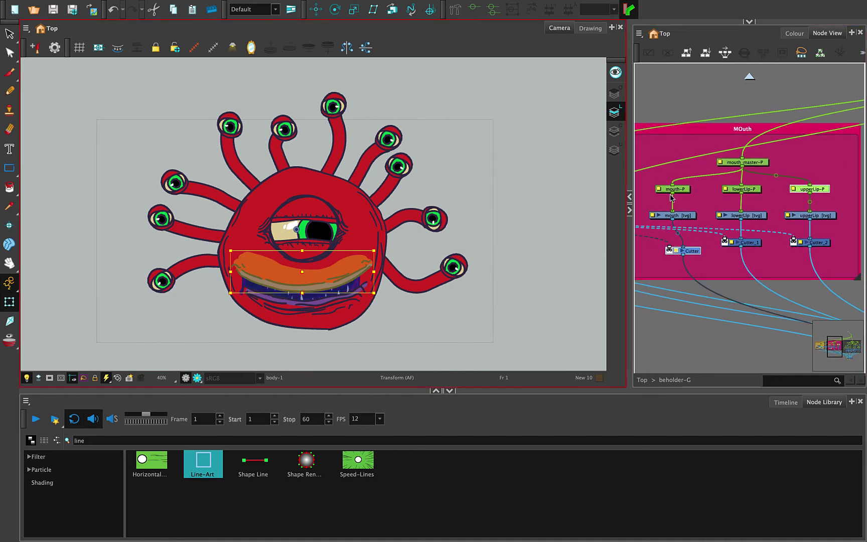
{"action": "left_click", "coordinate": [741, 163]}
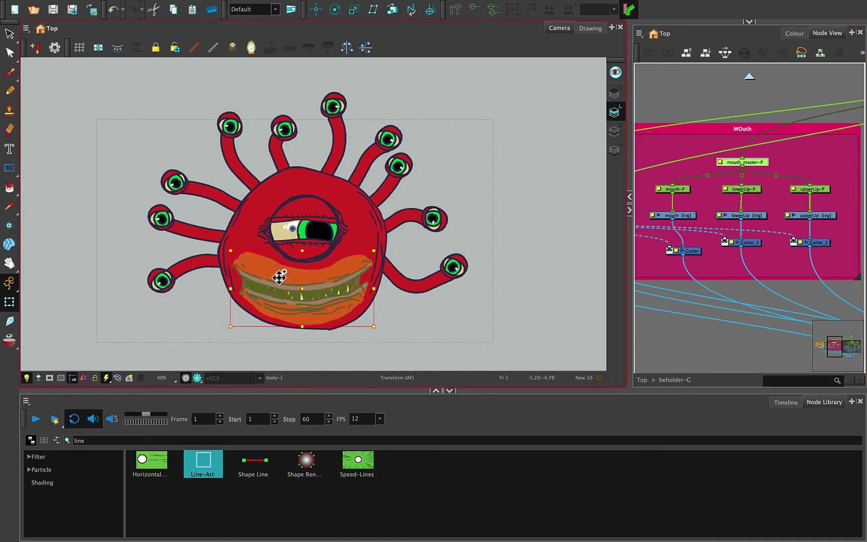
{"action": "mouse_move", "coordinate": [280, 276]}
{"action": "left_mouse_down"}
{"action": "mouse_move", "coordinate": [324, 275]}
{"action": "mouse_move", "coordinate": [228, 275]}
{"action": "mouse_move", "coordinate": [329, 286]}
{"action": "mouse_move", "coordinate": [265, 283]}
{"action": "mouse_move", "coordinate": [310, 292]}
{"action": "mouse_move", "coordinate": [257, 217]}
{"action": "mouse_move", "coordinate": [293, 258]}
{"action": "mouse_move", "coordinate": [283, 284]}
{"action": "mouse_move", "coordinate": [290, 282]}
{"action": "mouse_move", "coordinate": [271, 276]}
{"action": "mouse_move", "coordinate": [284, 277]}
{"action": "left_mouse_up"}
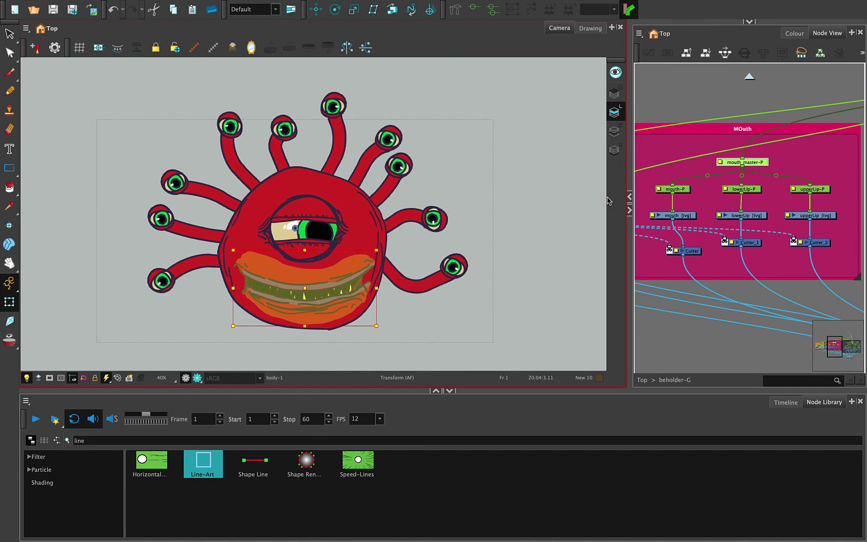
Step: Examine the Inverted setting of Cutter_1 and the mask symbol on its node below the lower lip drawing
{"action": "left_click", "coordinate": [729, 245]}
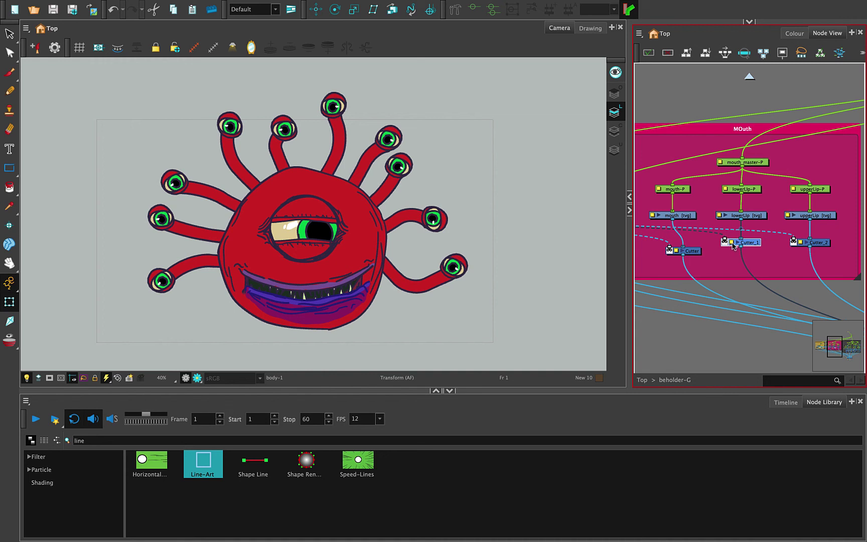
{"action": "double_click", "coordinate": [729, 245]}
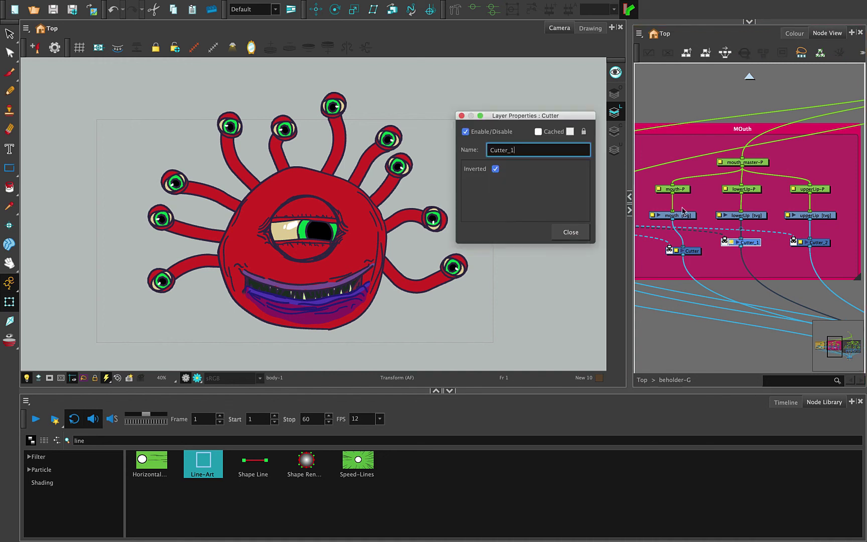
{"action": "left_click", "coordinate": [572, 231]}
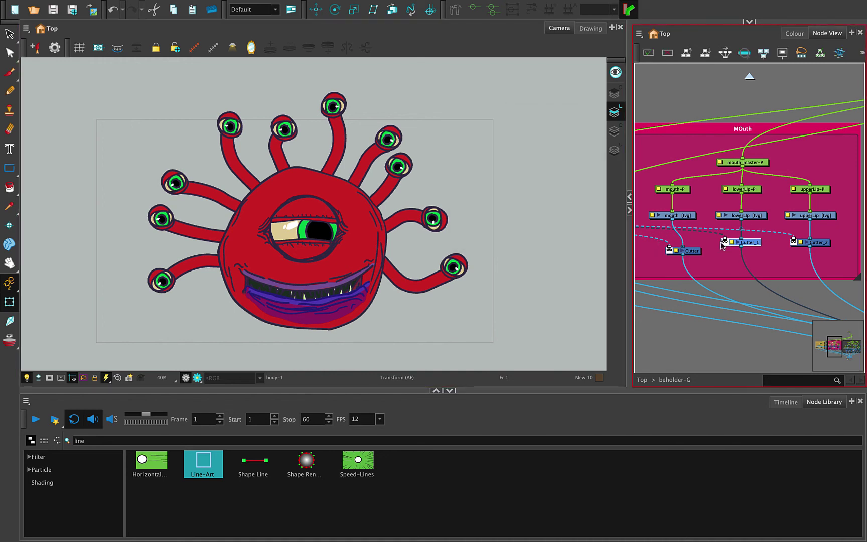
{"action": "scroll", "coordinate": [705, 251], "scroll_direction": "up", "scroll_amount": 6}
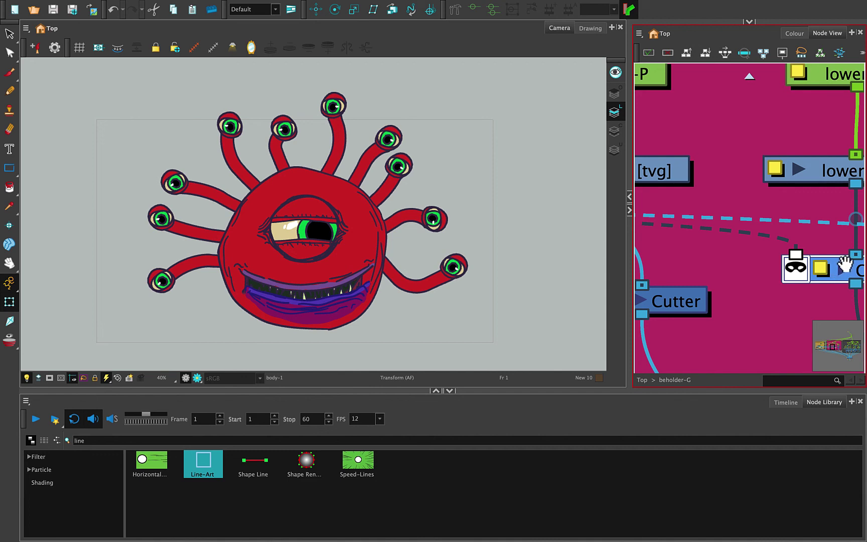
{"action": "left_click_drag", "start_coordinate": [841, 271], "coordinate": [739, 252]}
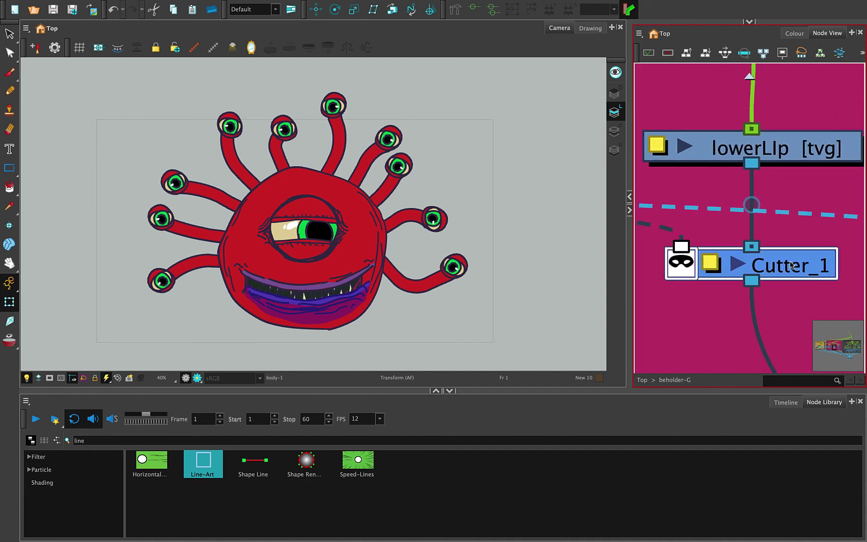